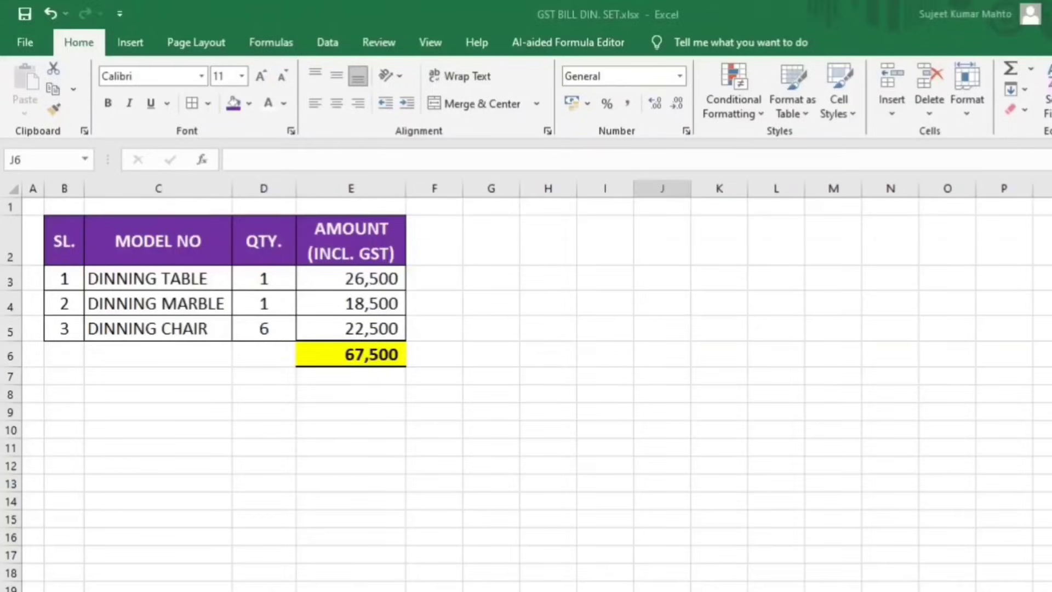
Review the quantities of the dining table, marble and chairs, and the formula behind the total amount.
{"action": "left_click", "coordinate": [638, 355]}
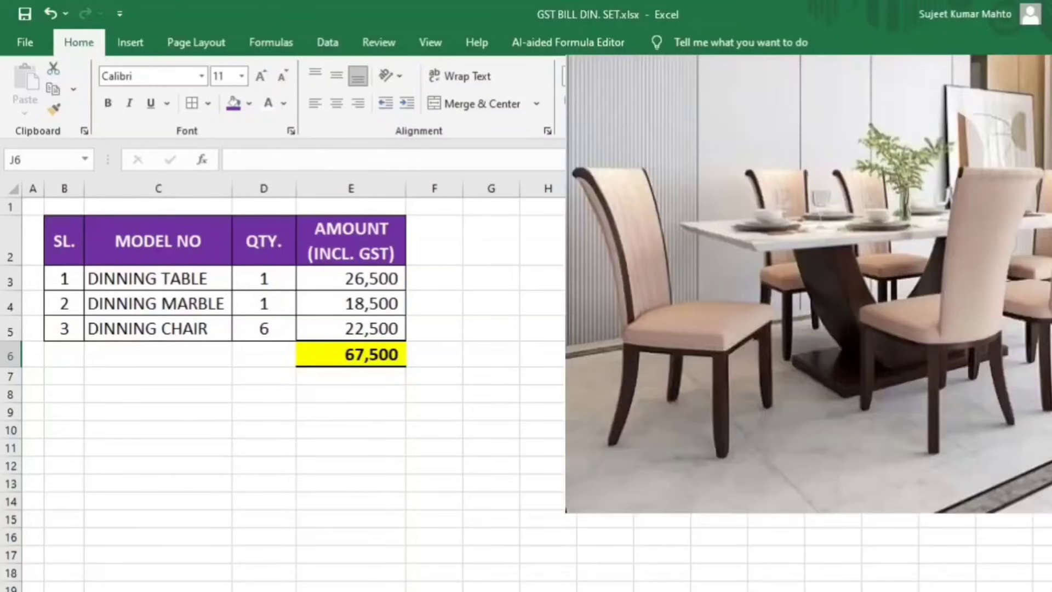
{"action": "left_click", "coordinate": [145, 285]}
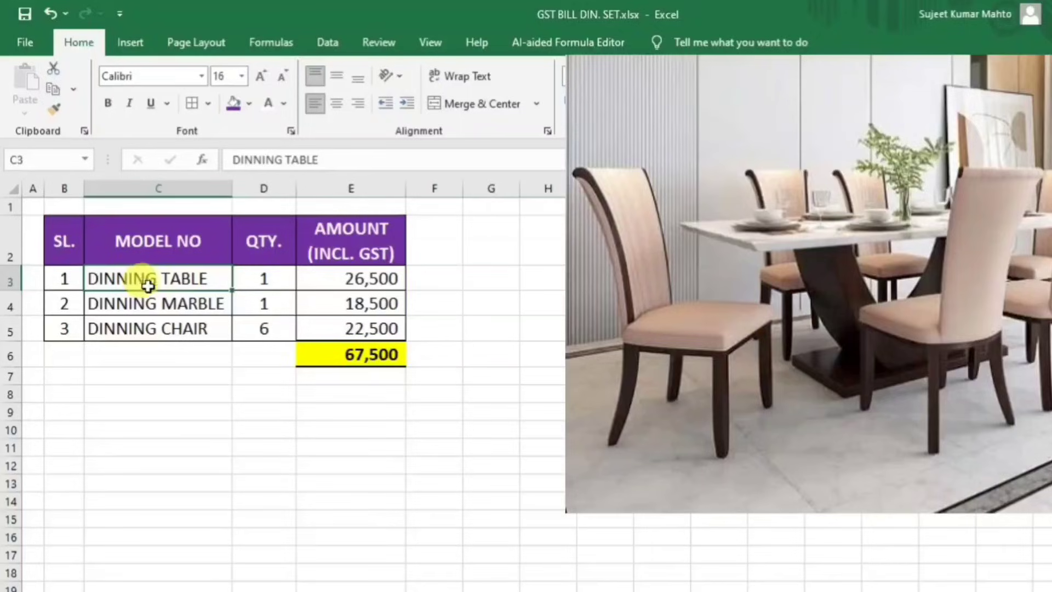
{"action": "left_click", "coordinate": [269, 277]}
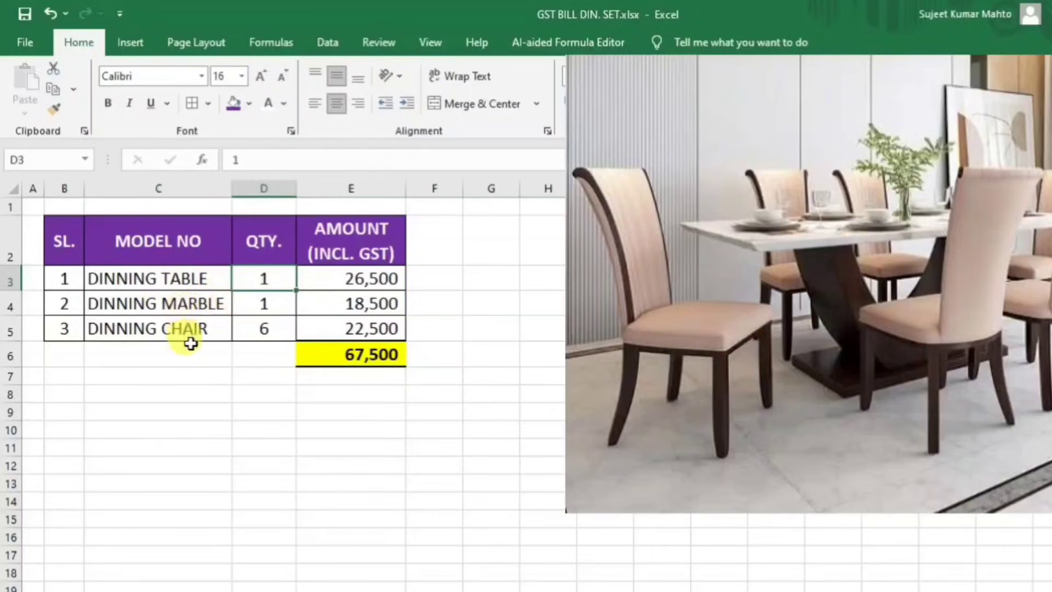
{"action": "left_click", "coordinate": [286, 304]}
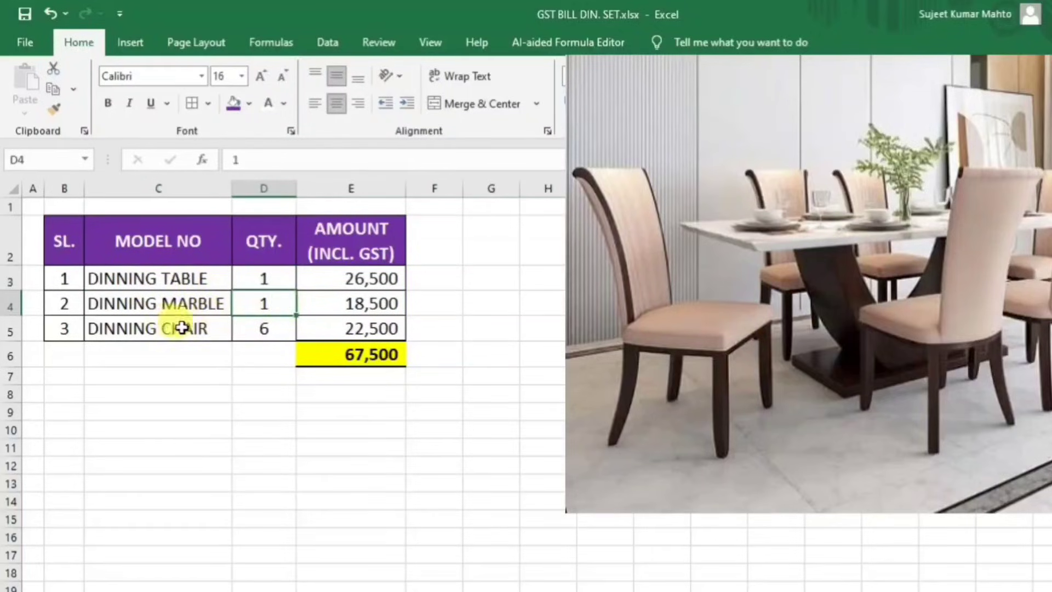
{"action": "left_click", "coordinate": [265, 328]}
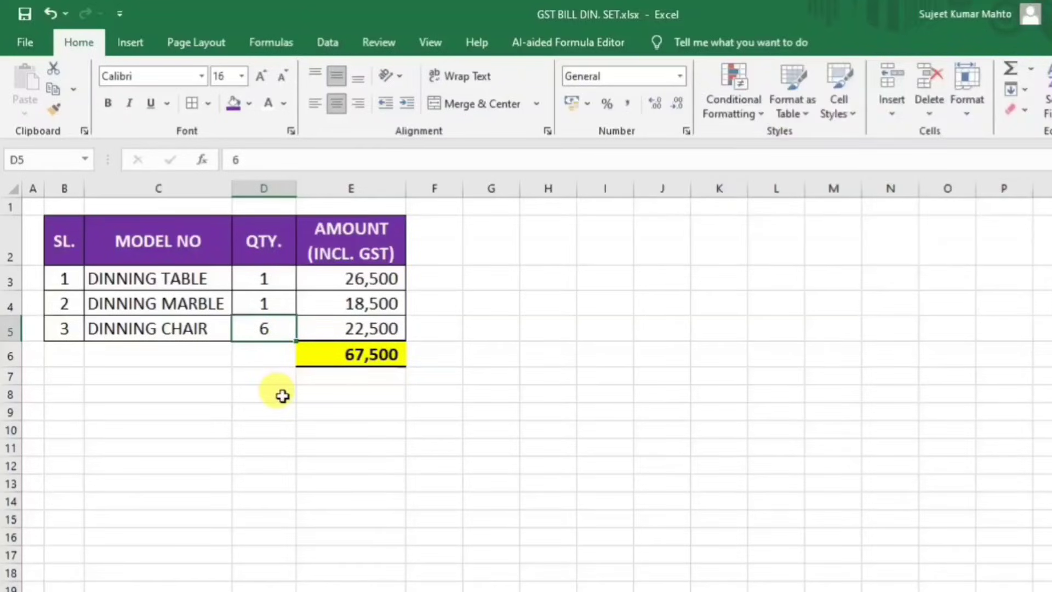
{"action": "left_click", "coordinate": [367, 352]}
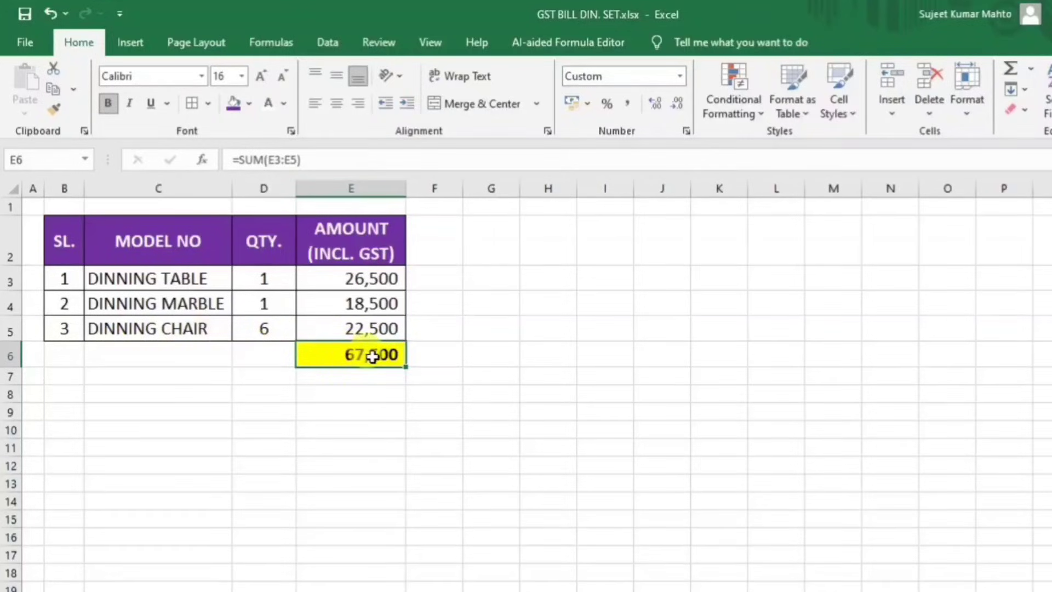
Enter the amount 40000 in cell E8, below the table's total.
{"action": "left_click", "coordinate": [374, 401]}
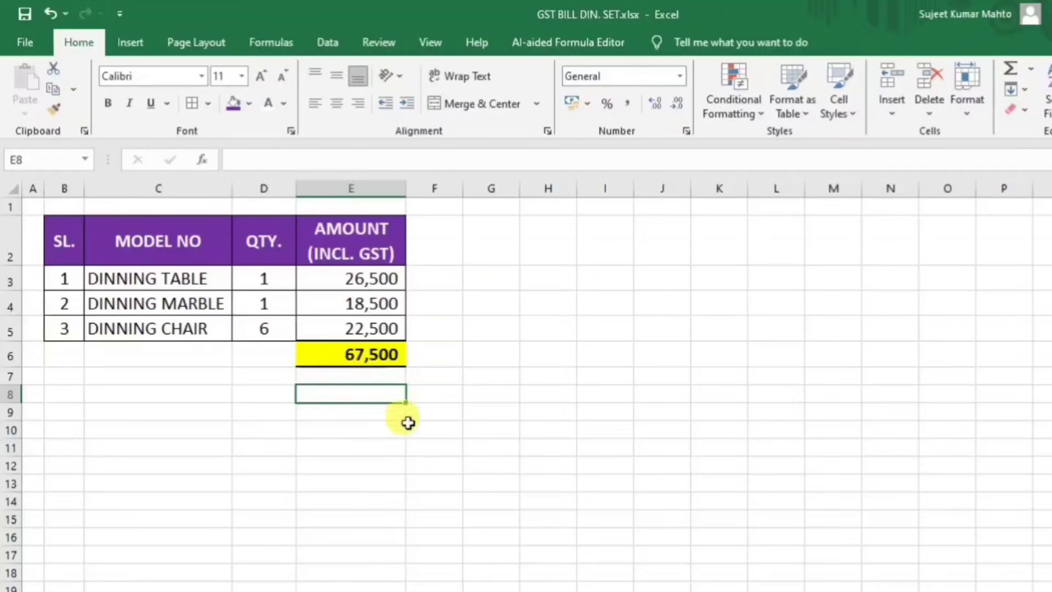
{"action": "type", "text": "40000"}
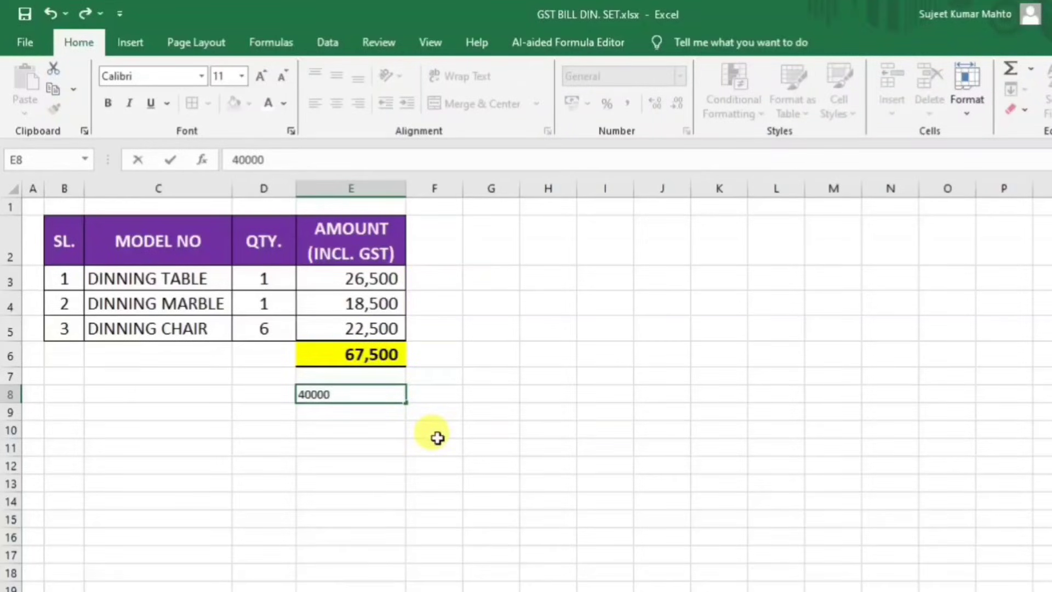
{"action": "key", "text": "Return"}
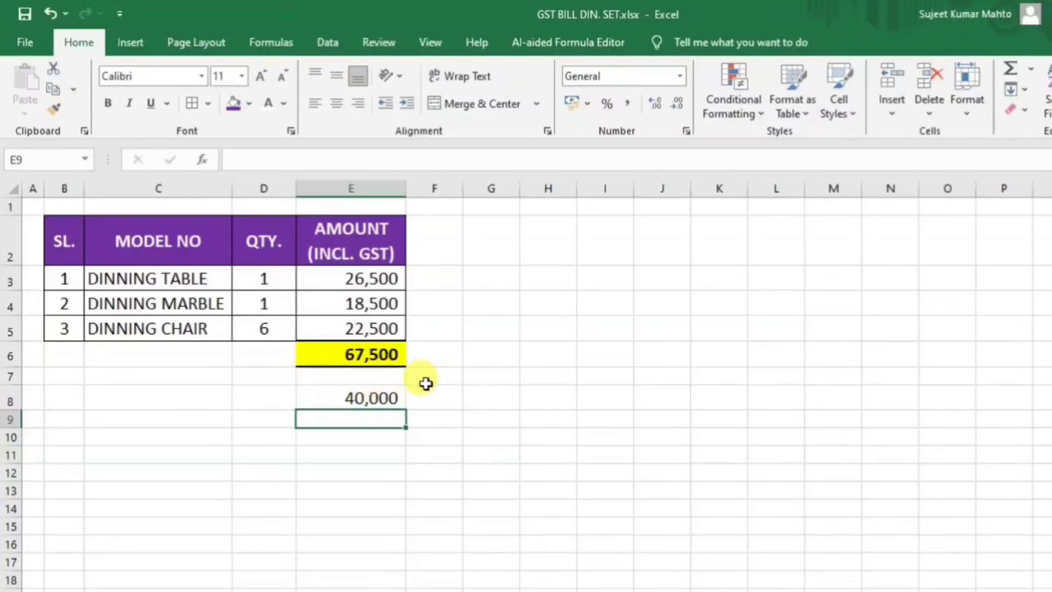
{"action": "left_click", "coordinate": [346, 279]}
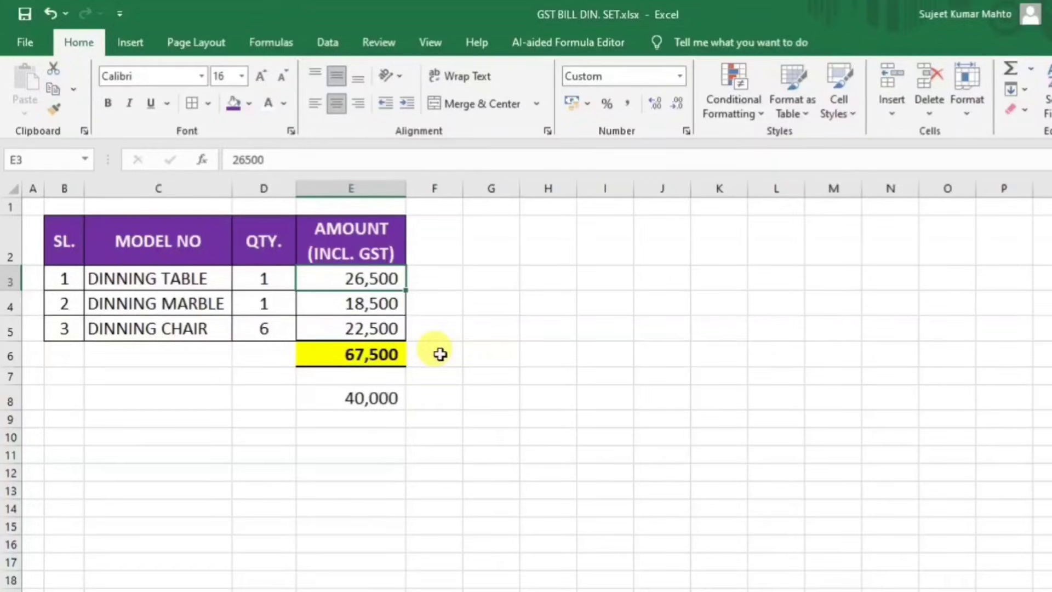
{"action": "left_click", "coordinate": [356, 454]}
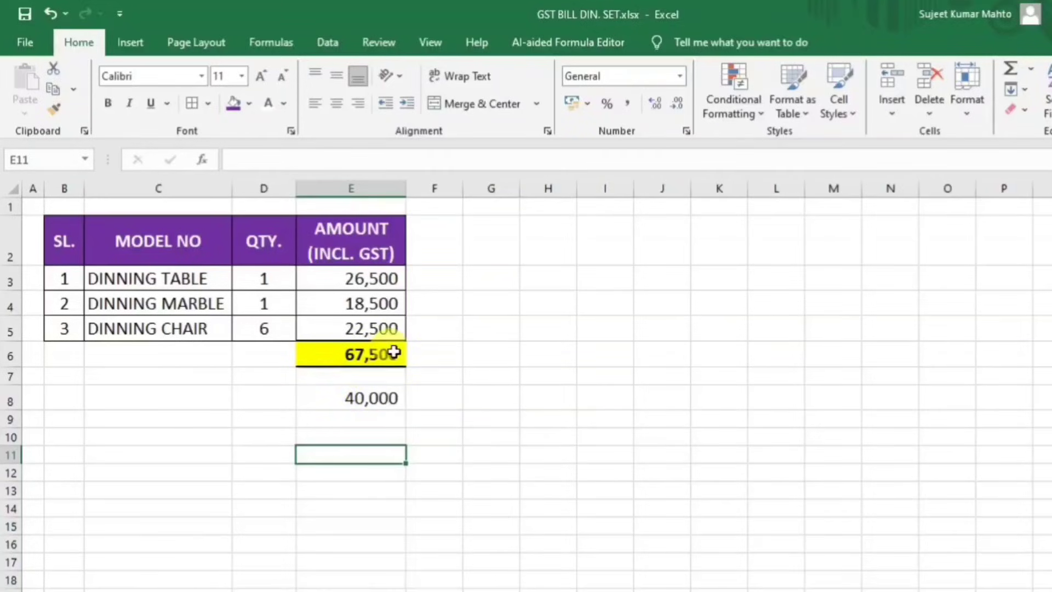
{"action": "left_click", "coordinate": [383, 399]}
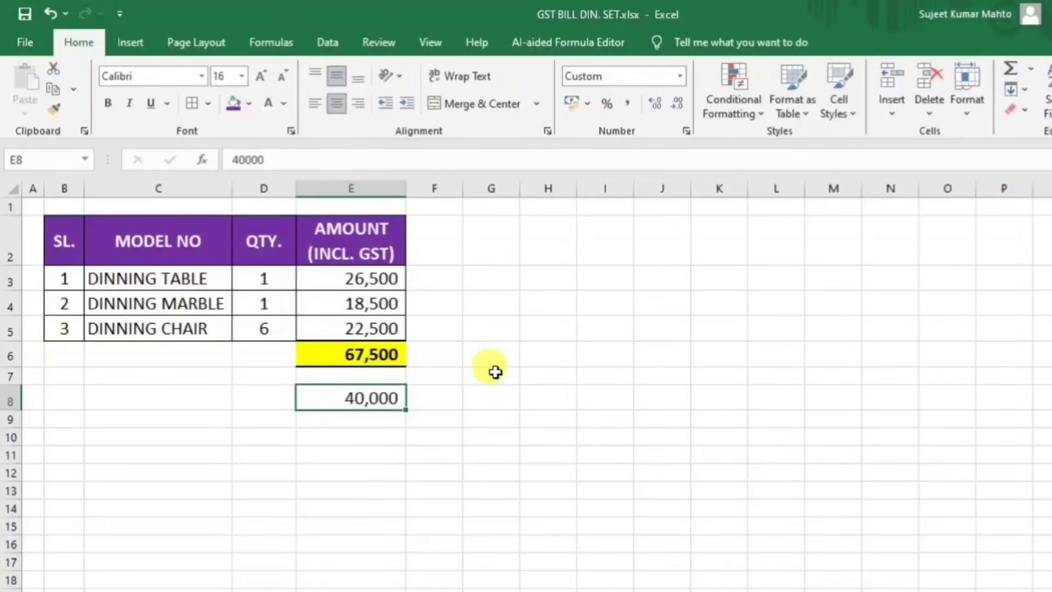
Enter 67500 in cell G8 and 40000 in cell H8 beside the table.
{"action": "left_click", "coordinate": [493, 389]}
{"action": "type", "text": "6"}
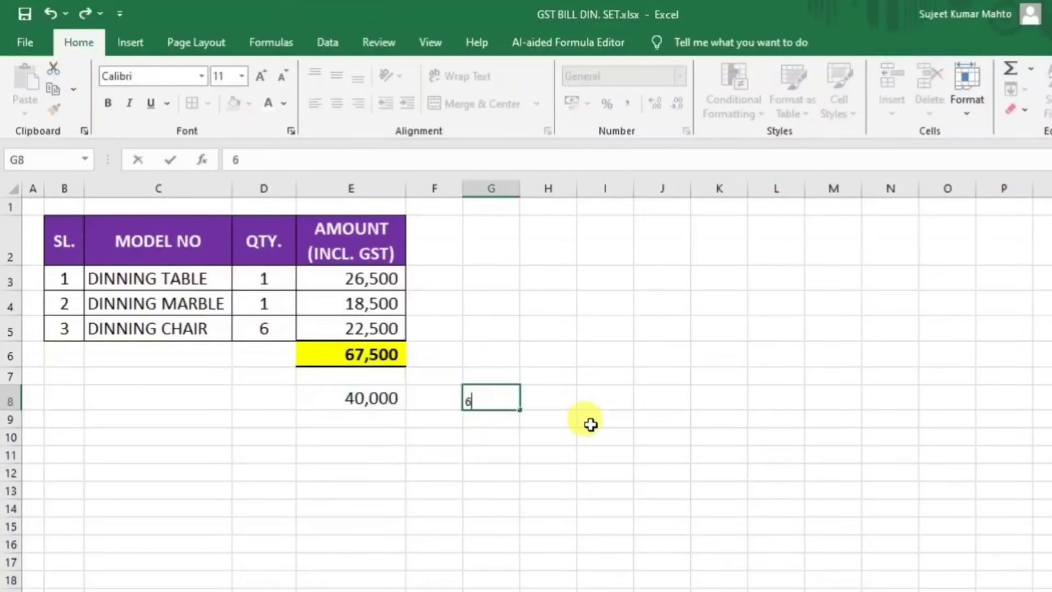
{"action": "type", "text": "7500"}
{"action": "key", "text": "Return"}
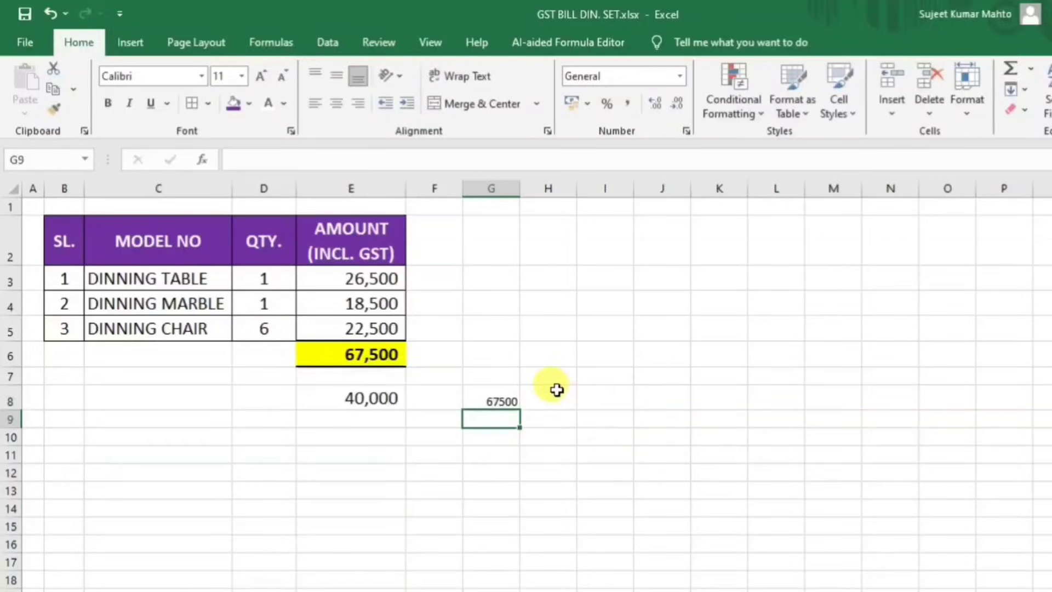
{"action": "left_click", "coordinate": [553, 392]}
{"action": "type", "text": "40000"}
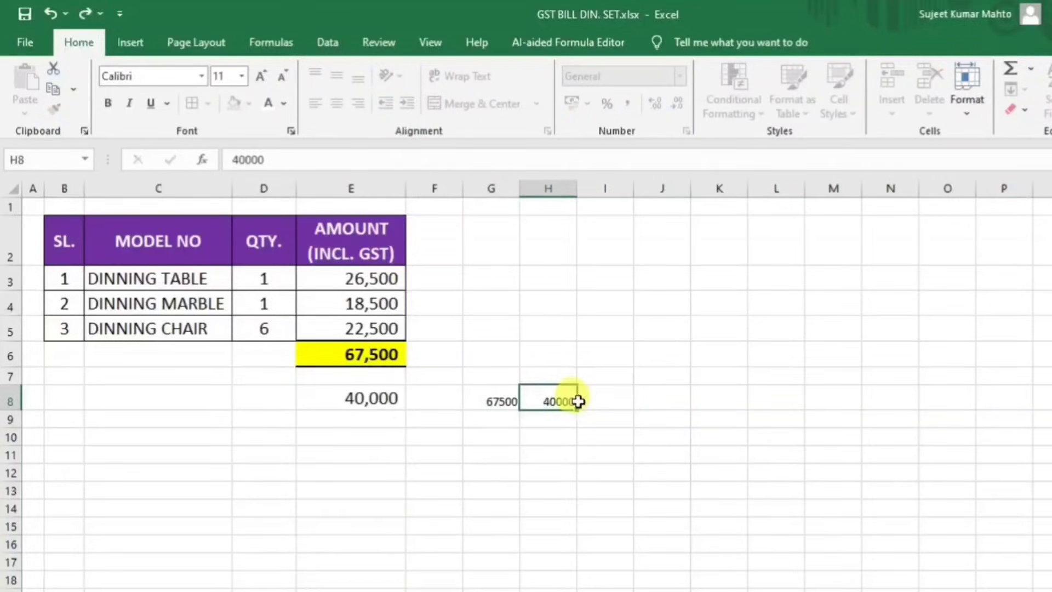
{"action": "key", "text": "Return"}
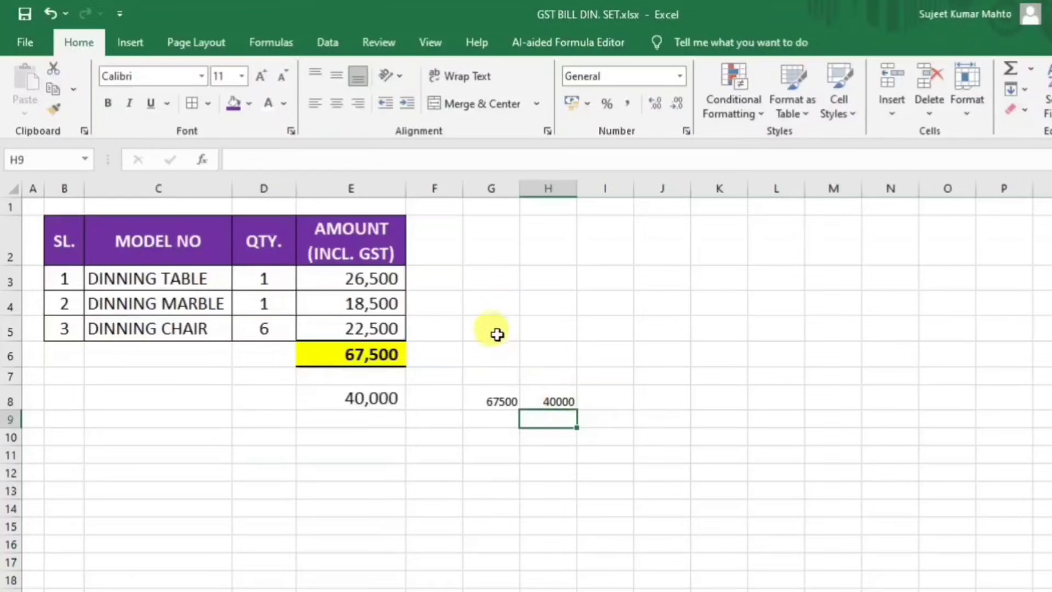
Increase the font size of the range G5:K14 to 14.
{"action": "left_click_drag", "start_coordinate": [490, 329], "coordinate": [712, 509]}
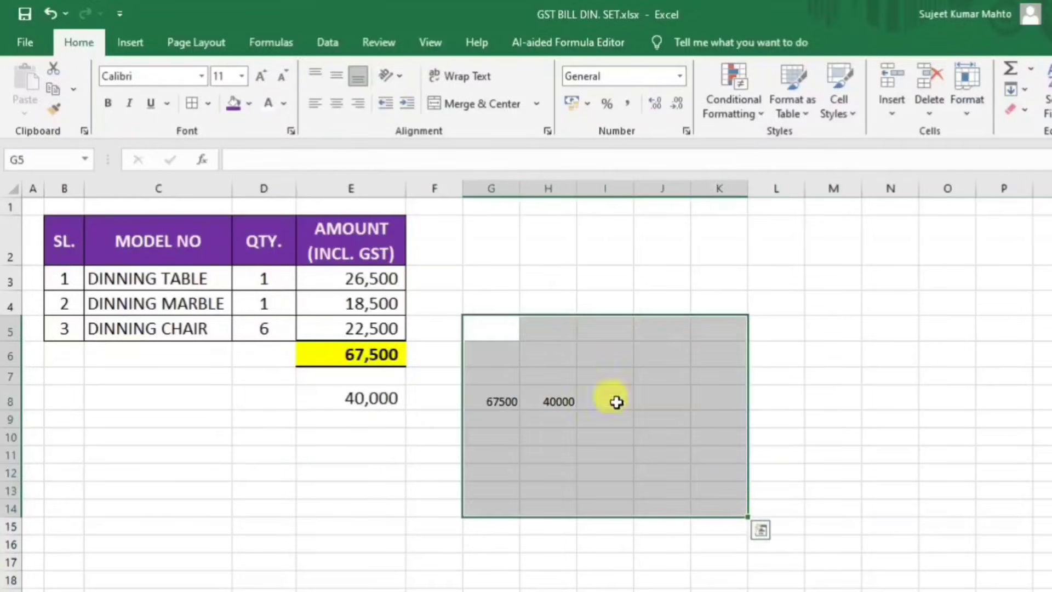
{"action": "left_click", "coordinate": [262, 75]}
{"action": "left_click", "coordinate": [262, 75]}
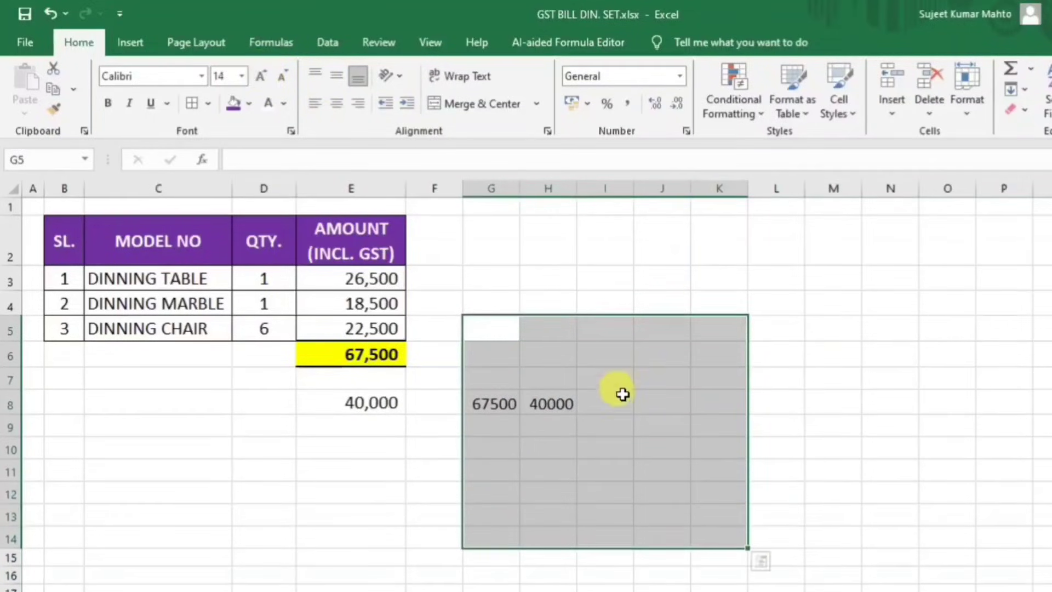
{"action": "left_click", "coordinate": [637, 421]}
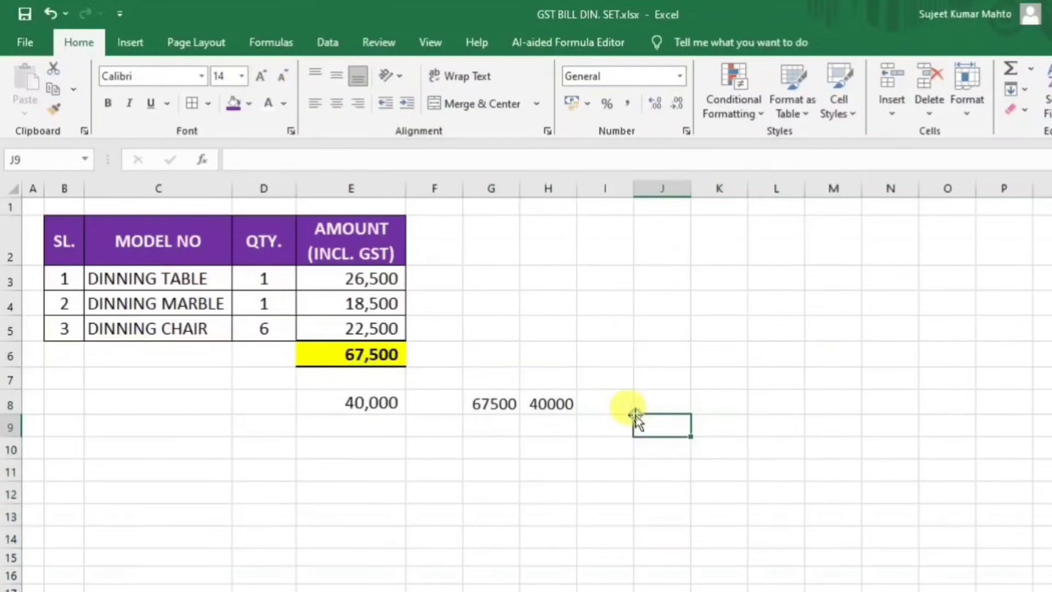
Calculate the difference between the two amounts in cell I8 with the formula =G8-H8.
{"action": "left_click", "coordinate": [605, 403]}
{"action": "type", "text": "="}
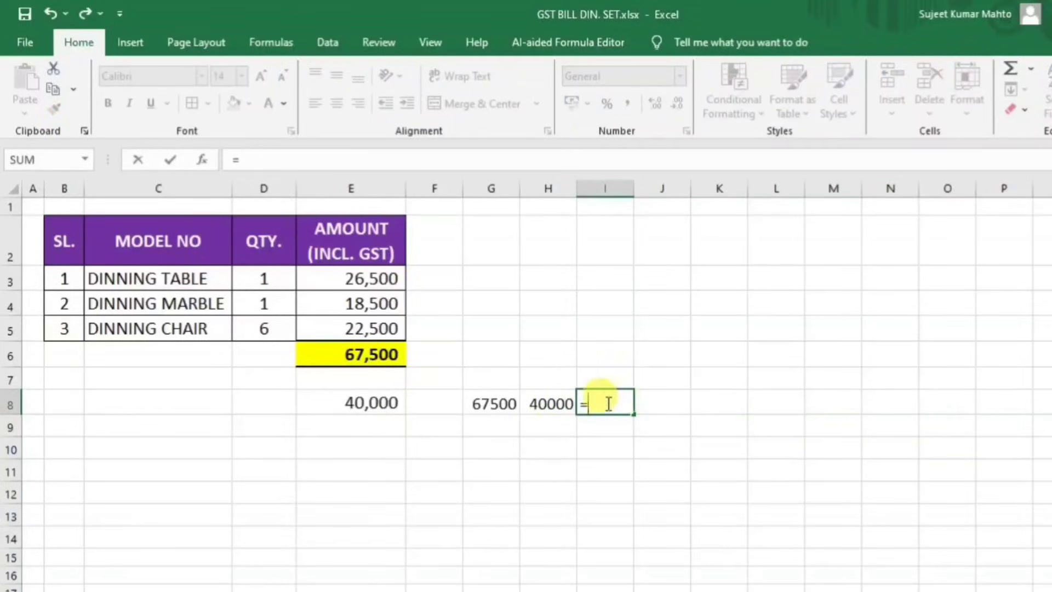
{"action": "left_click", "coordinate": [480, 405]}
{"action": "type", "text": "-"}
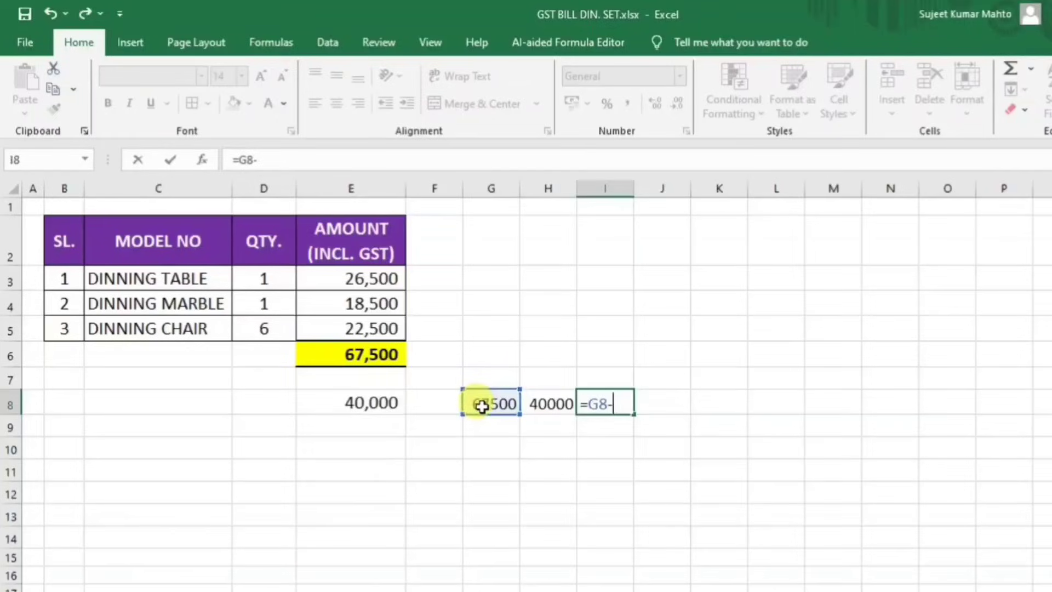
{"action": "left_click", "coordinate": [544, 404]}
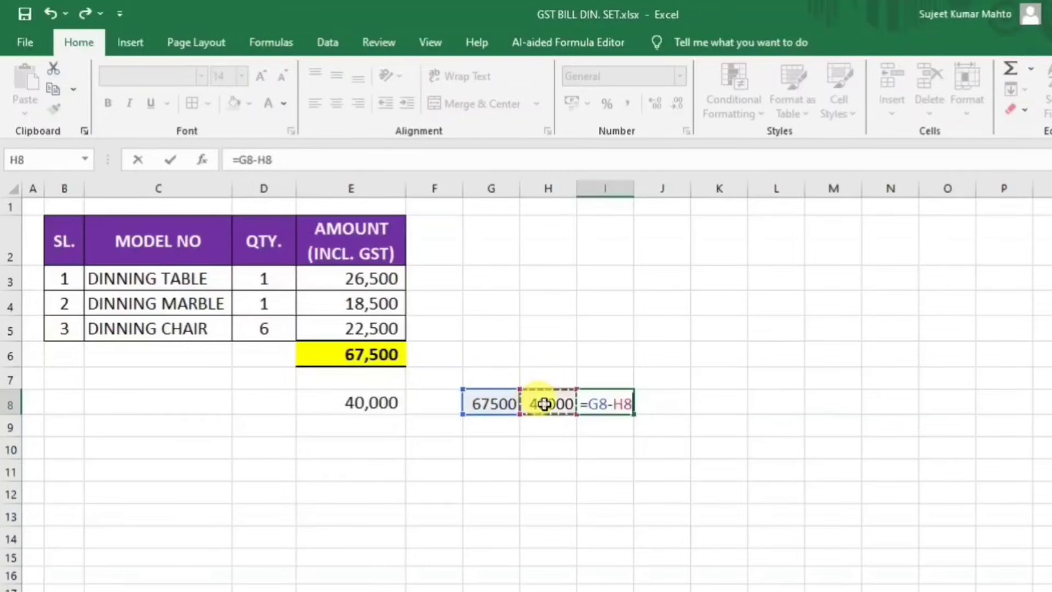
{"action": "key", "text": "Return"}
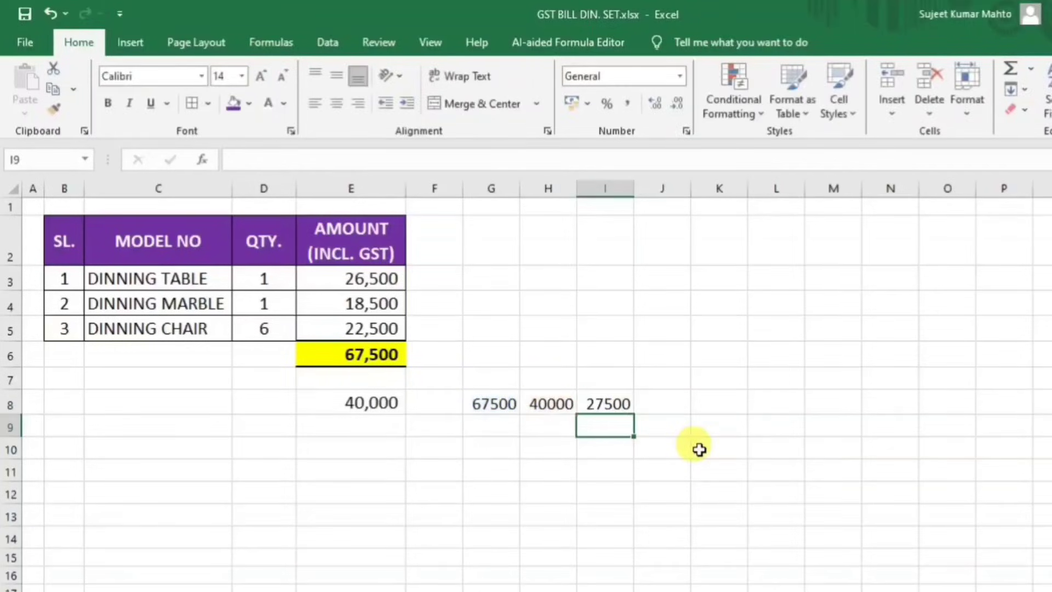
{"action": "left_click", "coordinate": [605, 403]}
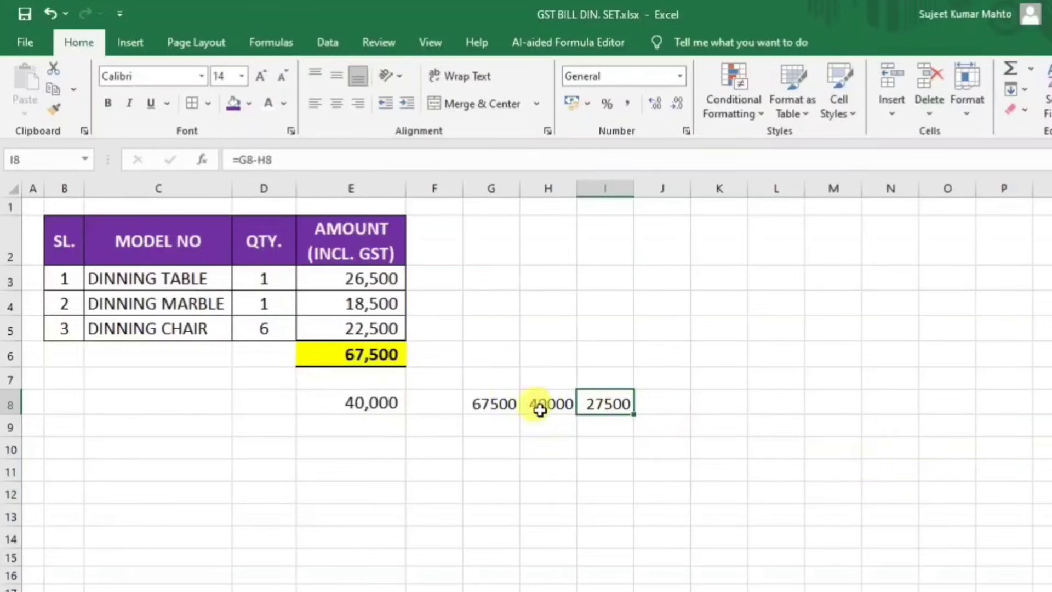
Divide the difference by the original amount in cell I9 with the formula =I8/G8.
{"action": "left_click", "coordinate": [617, 430]}
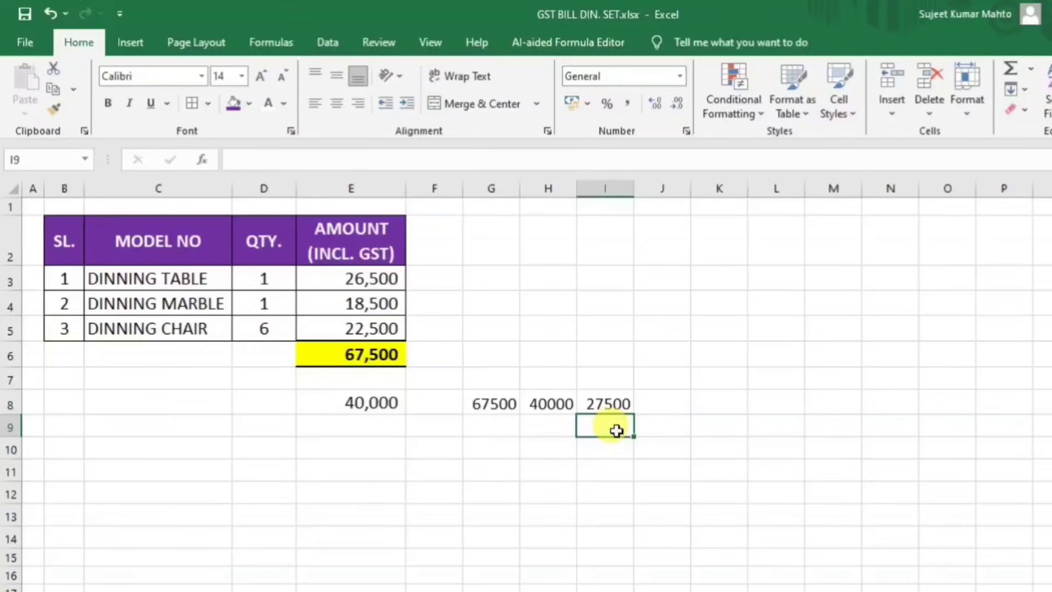
{"action": "type", "text": "="}
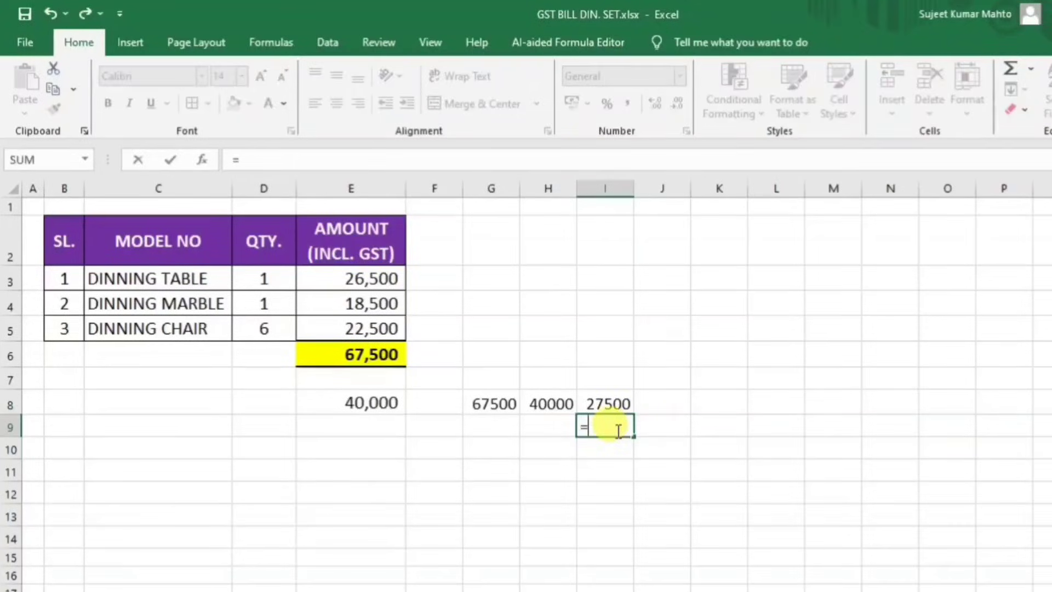
{"action": "left_click", "coordinate": [609, 404]}
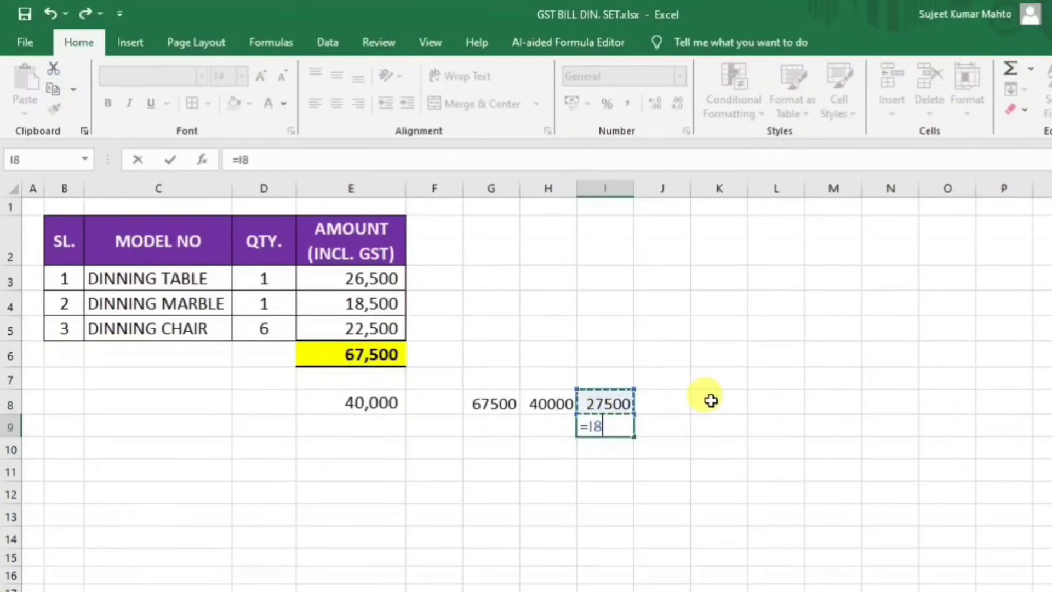
{"action": "type", "text": "/"}
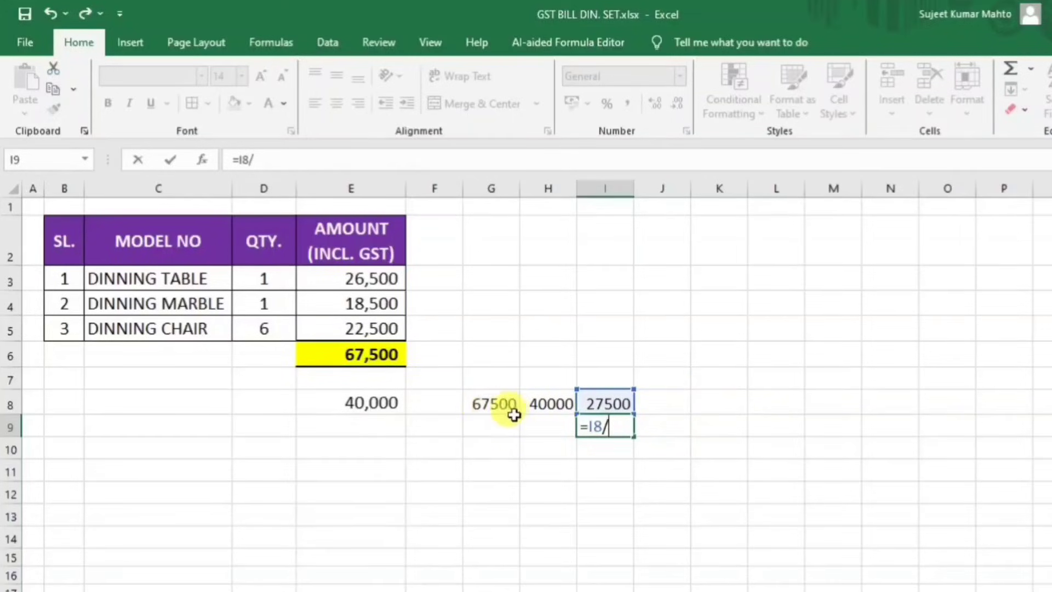
{"action": "left_click", "coordinate": [486, 403]}
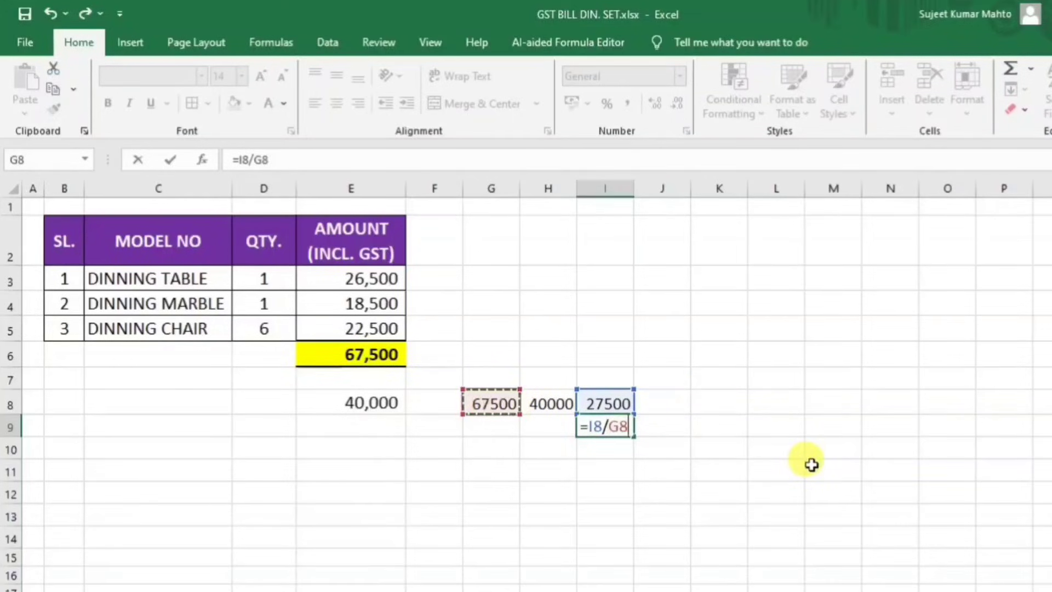
{"action": "key", "text": "Return"}
Format the ratio in cell I9 as a percentage with two decimal places.
{"action": "left_click", "coordinate": [606, 426]}
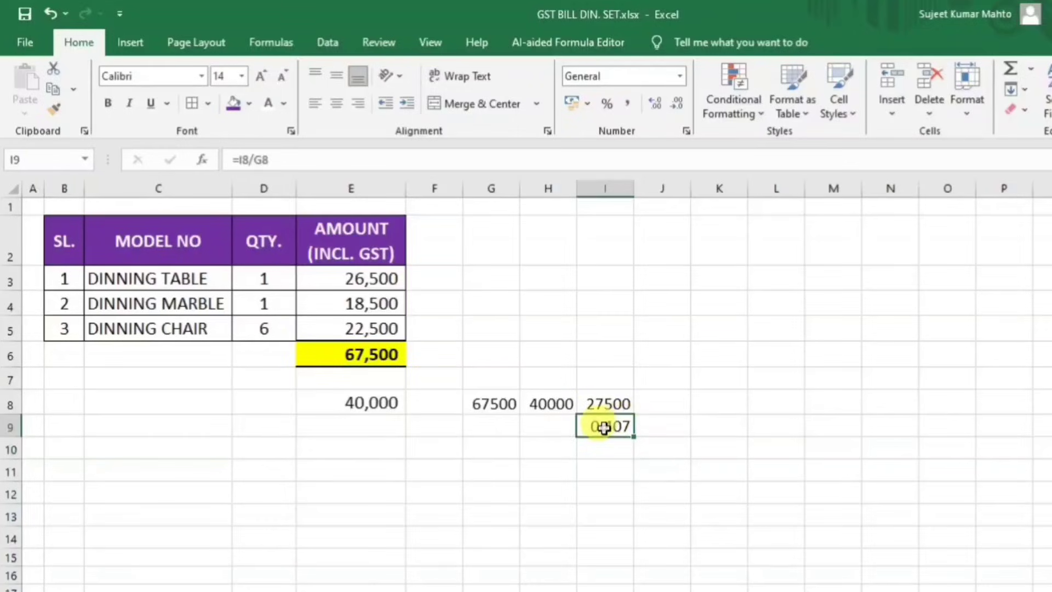
{"action": "left_click", "coordinate": [606, 104]}
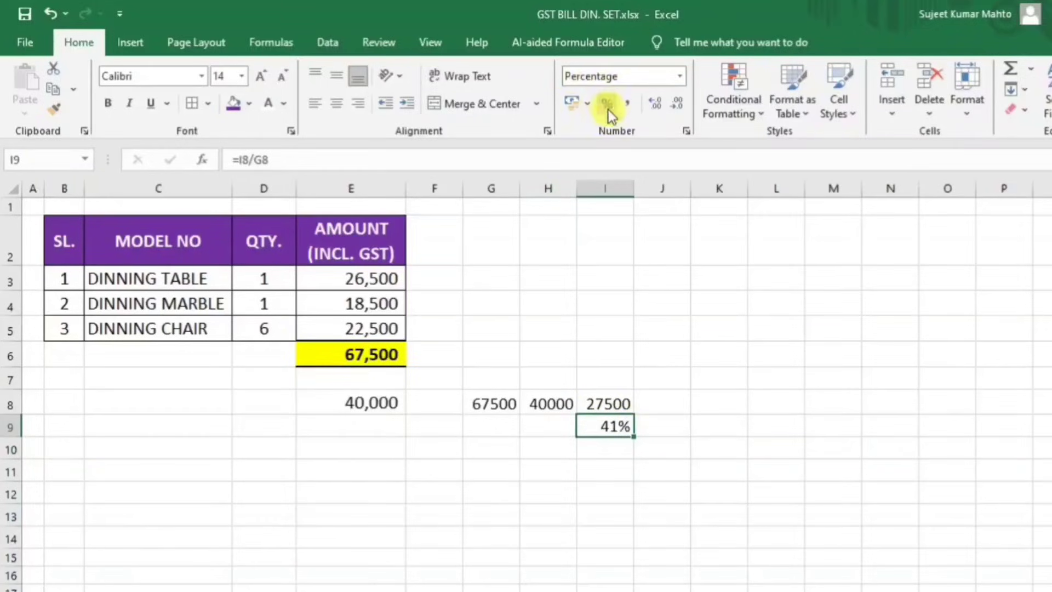
{"action": "left_click", "coordinate": [656, 104]}
{"action": "left_click", "coordinate": [656, 104]}
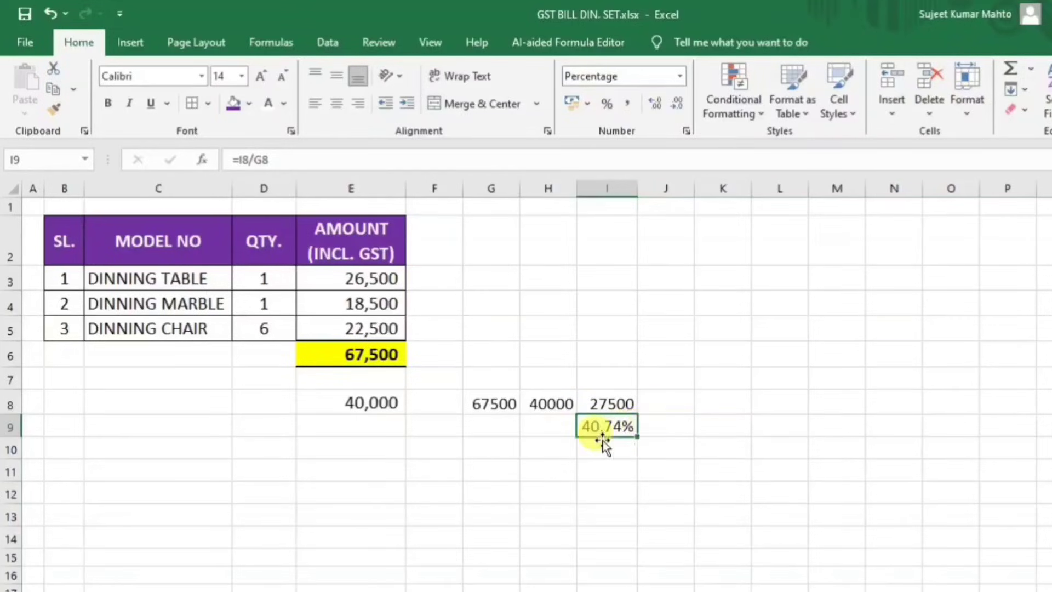
Enter the label D.T in cell G11 for the dining table.
{"action": "left_click", "coordinate": [488, 470]}
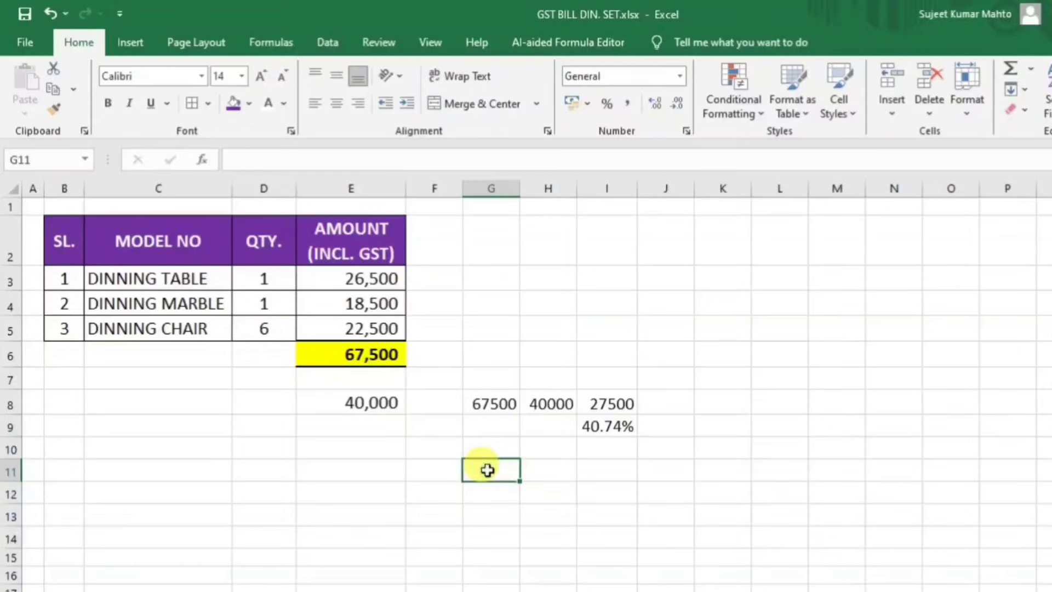
{"action": "type", "text": "D.T"}
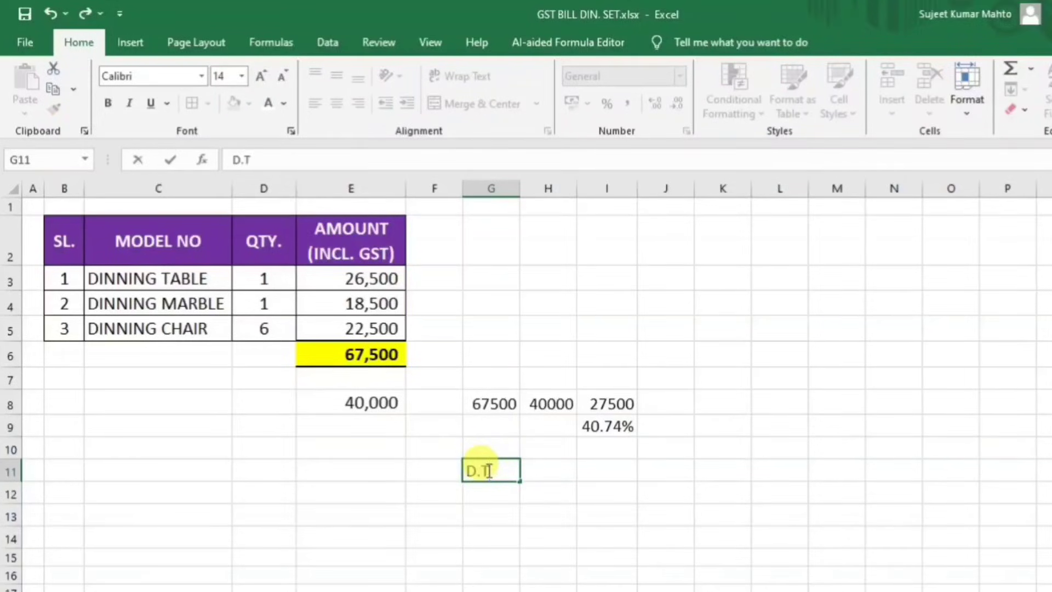
{"action": "key", "text": "Tab"}
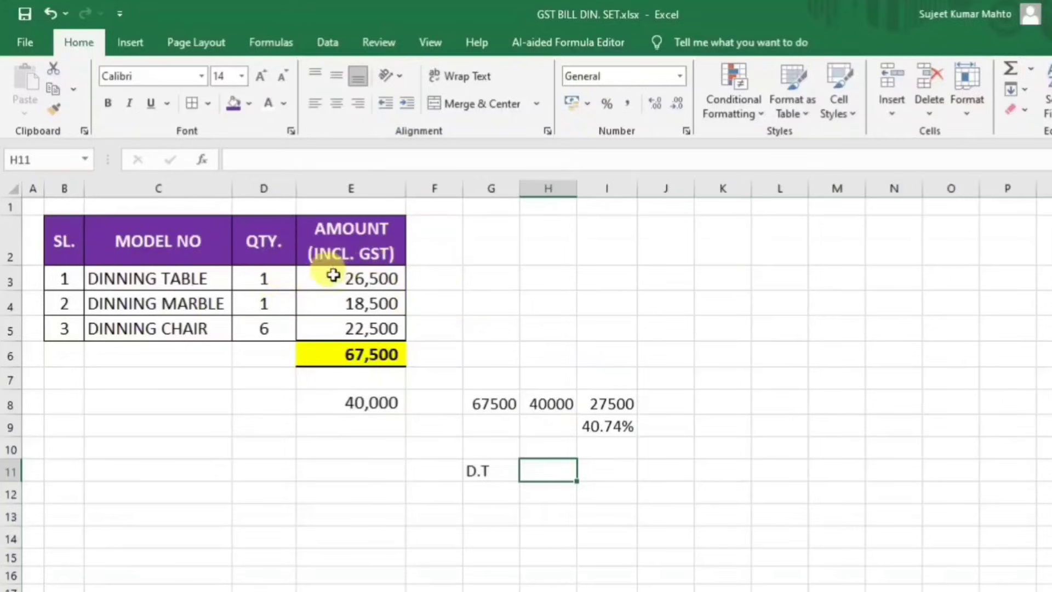
Enter the dining table's amount 26500 in cell H11 and the discount rate 40.74% in cell I11.
{"action": "type", "text": "265"}
{"action": "type", "text": "00"}
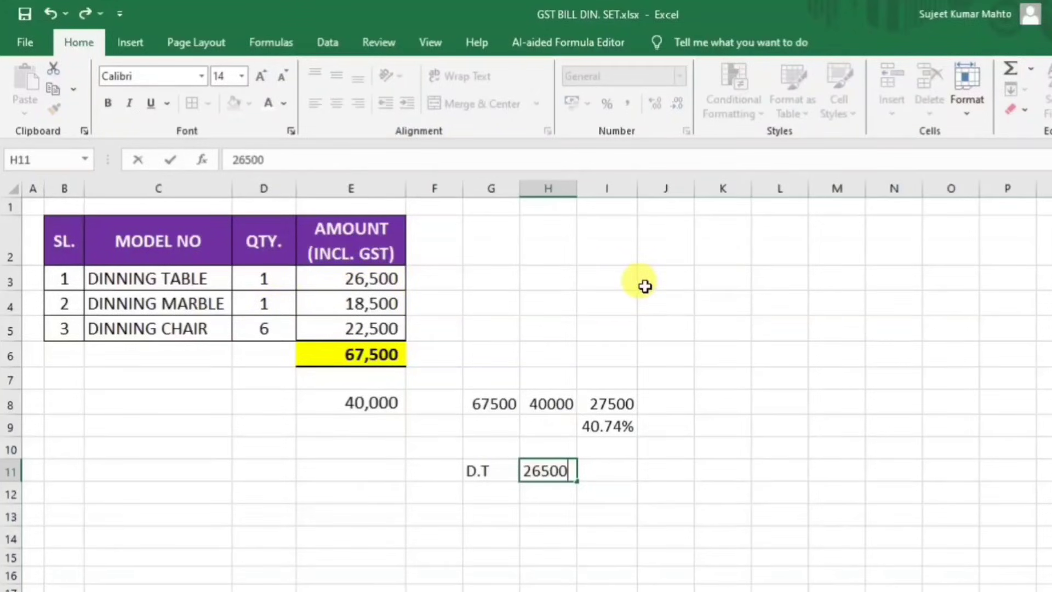
{"action": "key", "text": "Return"}
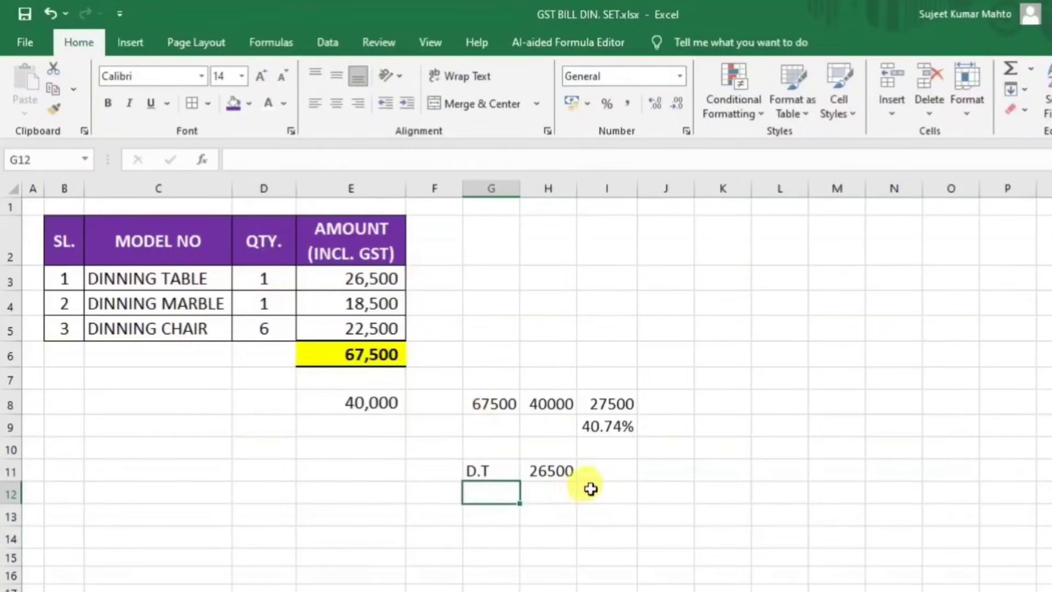
{"action": "left_click", "coordinate": [612, 474]}
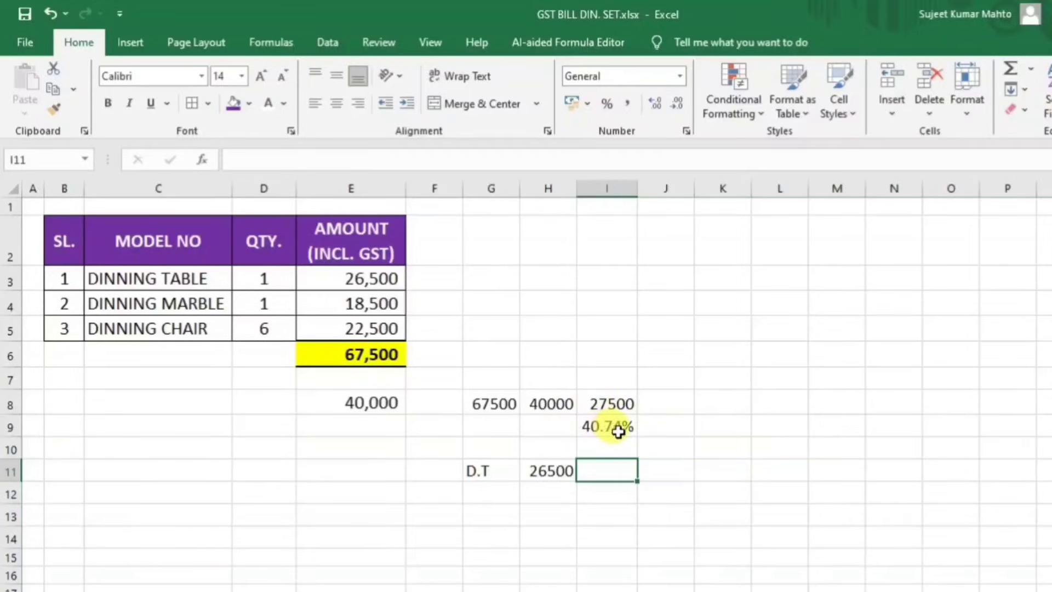
{"action": "type", "text": "40.74"}
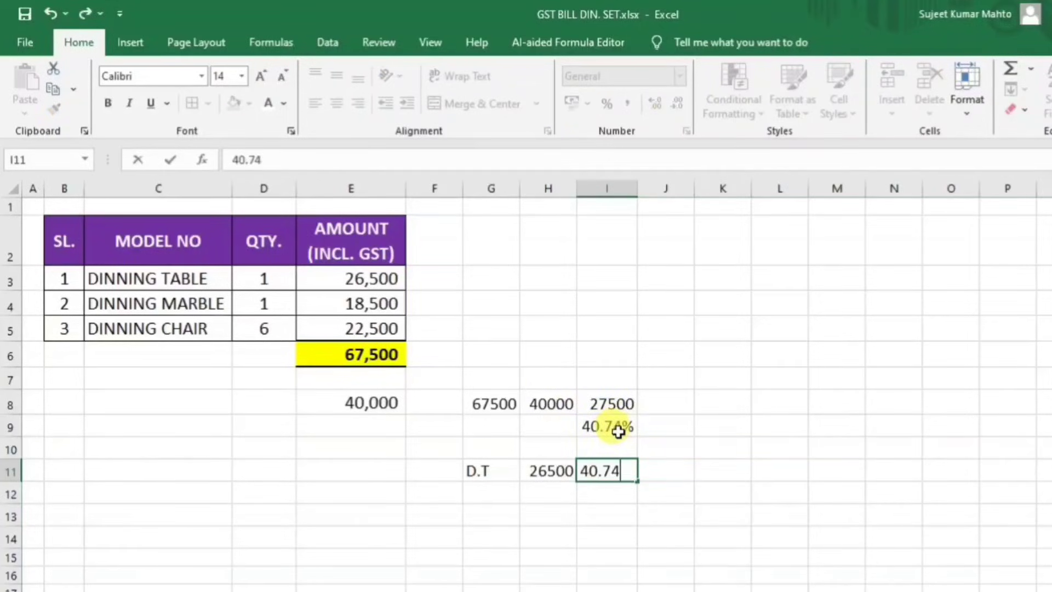
{"action": "type", "text": "%"}
{"action": "key", "text": "Return"}
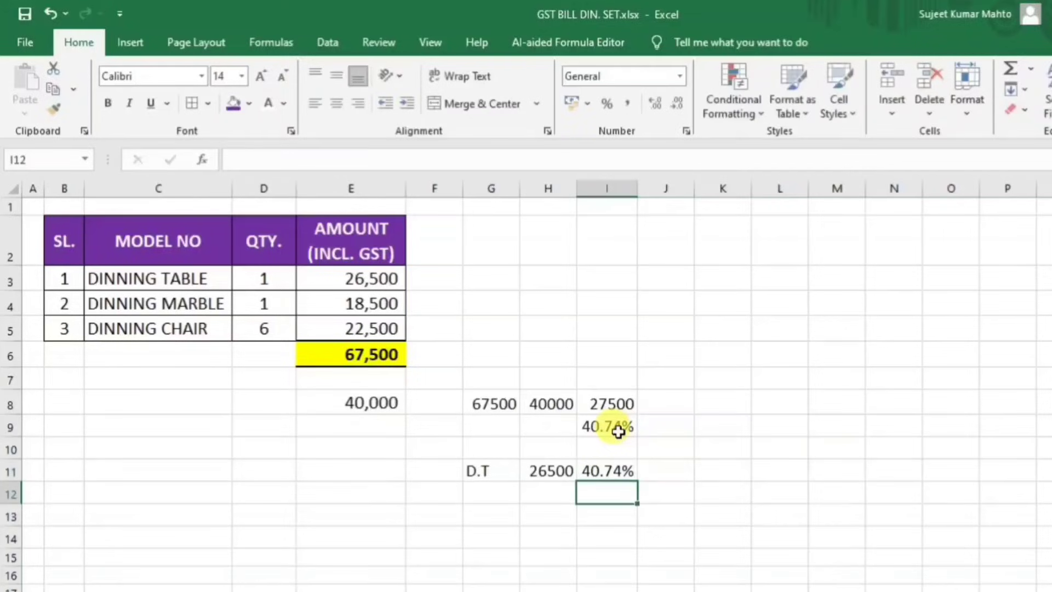
Calculate the dining table's discounted amount in cell J11 with the formula =H11-(H11*I11).
{"action": "left_click", "coordinate": [658, 466]}
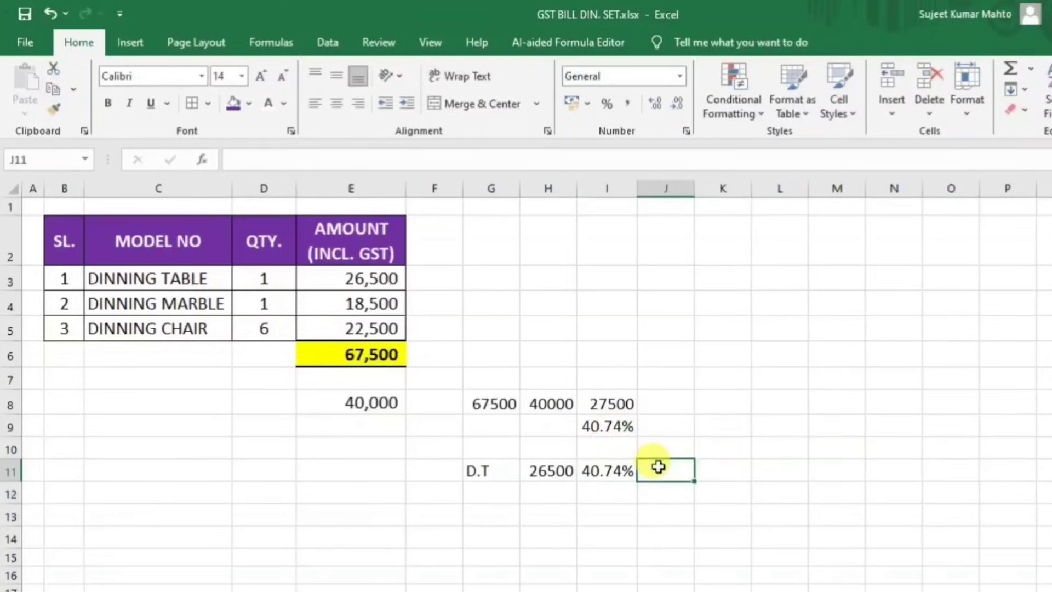
{"action": "type", "text": "="}
{"action": "left_click", "coordinate": [548, 468]}
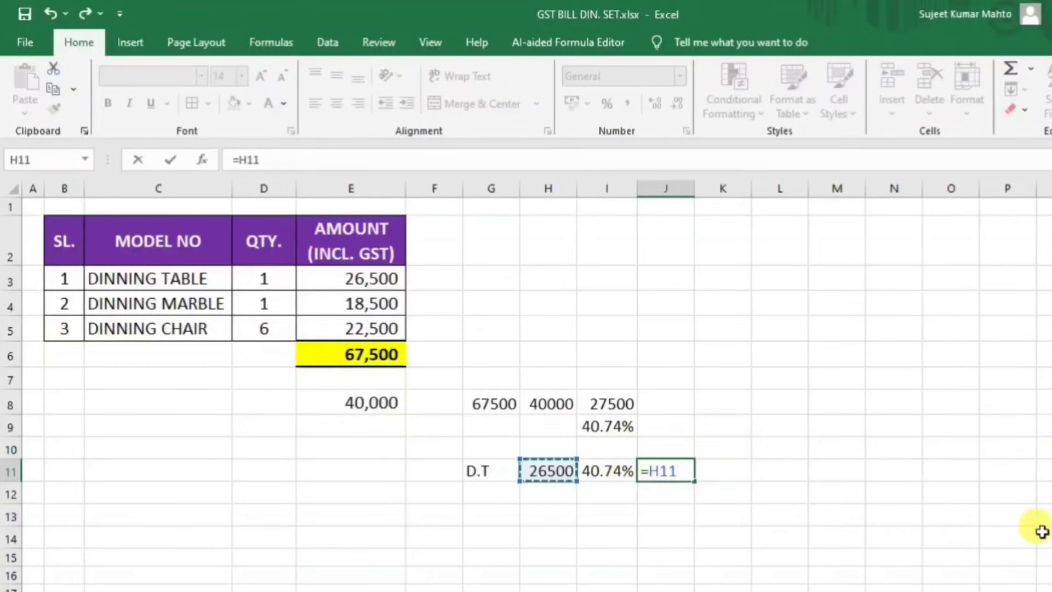
{"action": "type", "text": "-("}
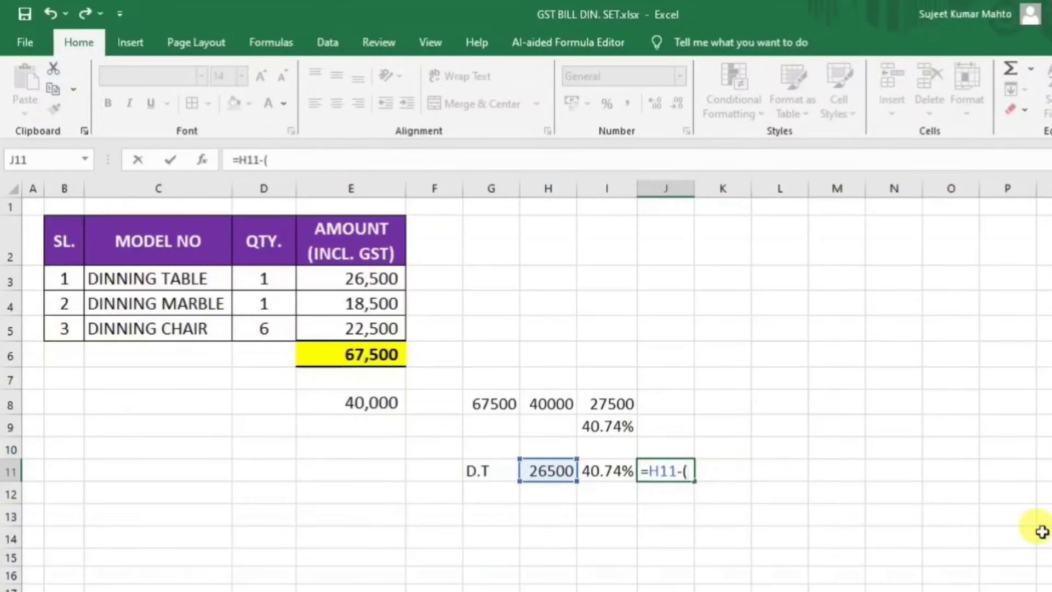
{"action": "left_click", "coordinate": [543, 470]}
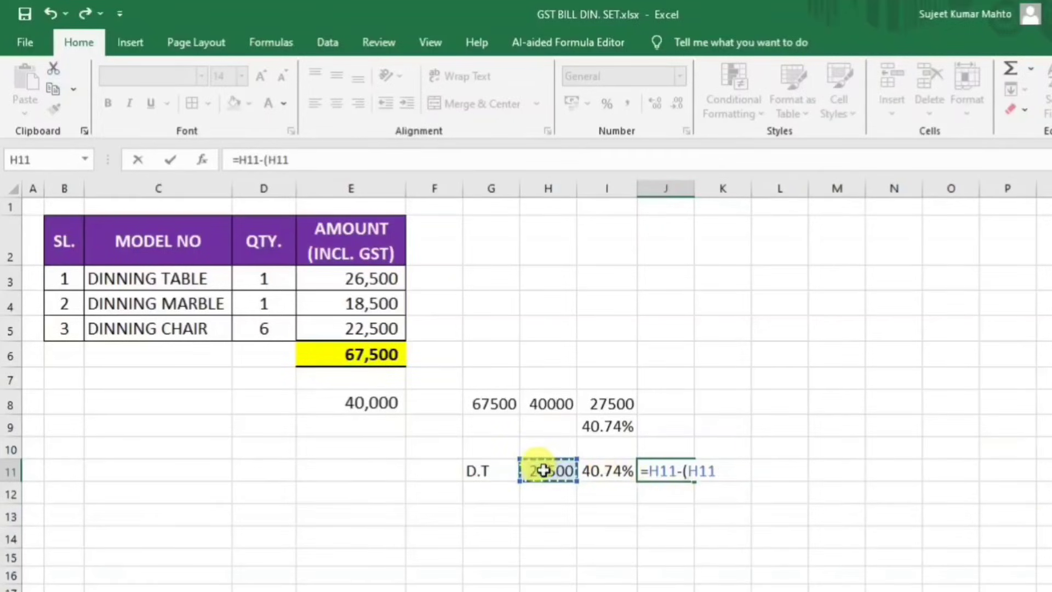
{"action": "type", "text": "*"}
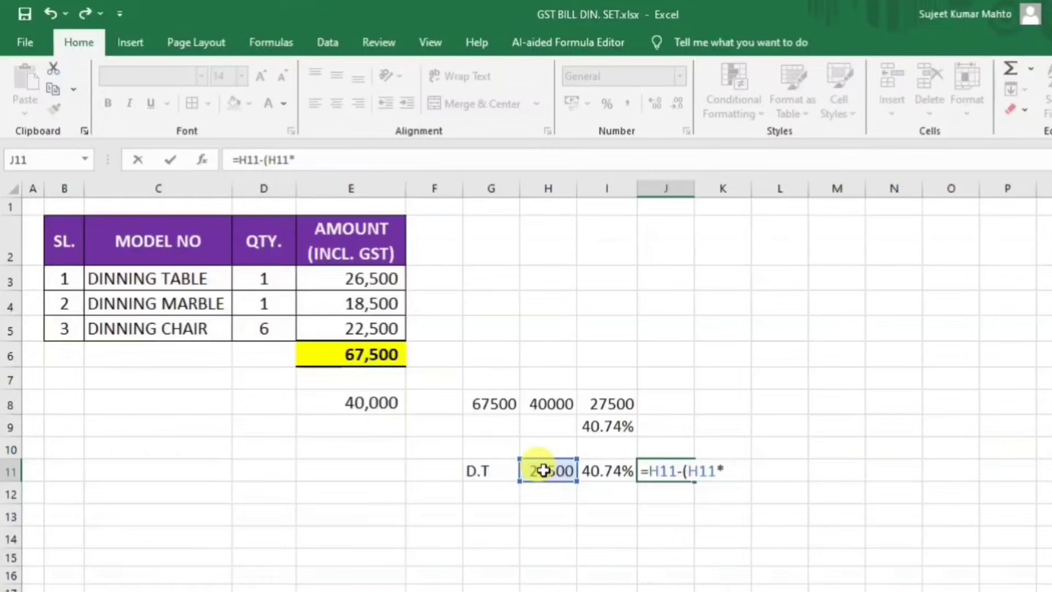
{"action": "left_click", "coordinate": [606, 470]}
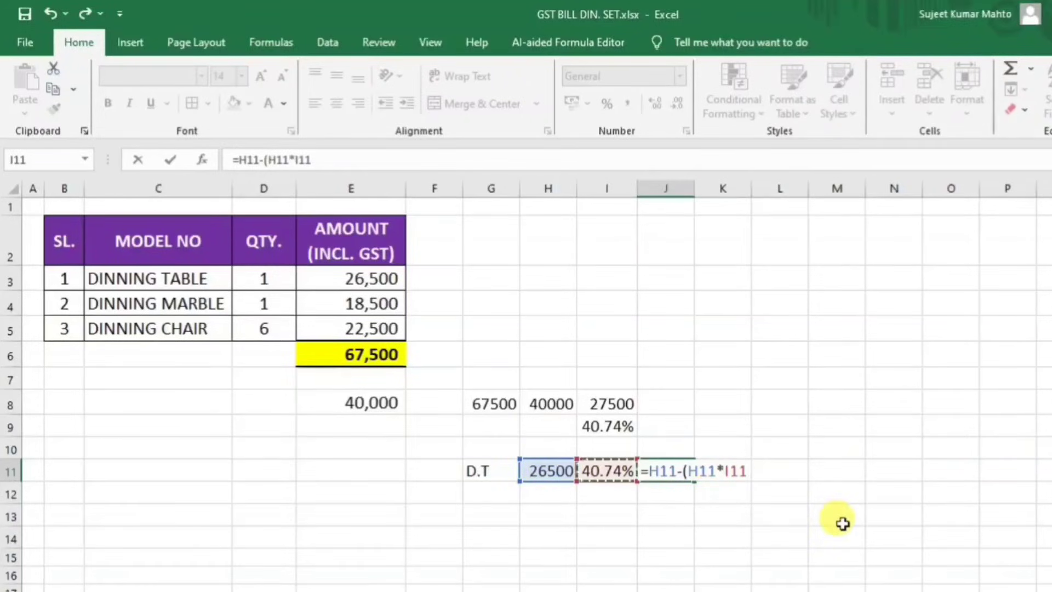
{"action": "type", "text": ")"}
{"action": "key", "text": "Return"}
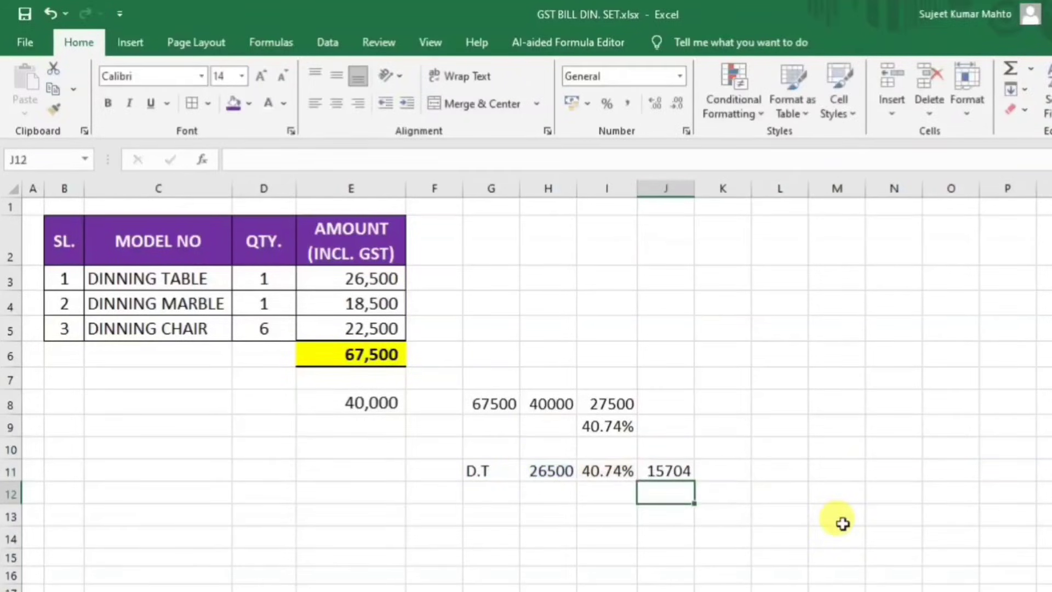
{"action": "left_click", "coordinate": [677, 471]}
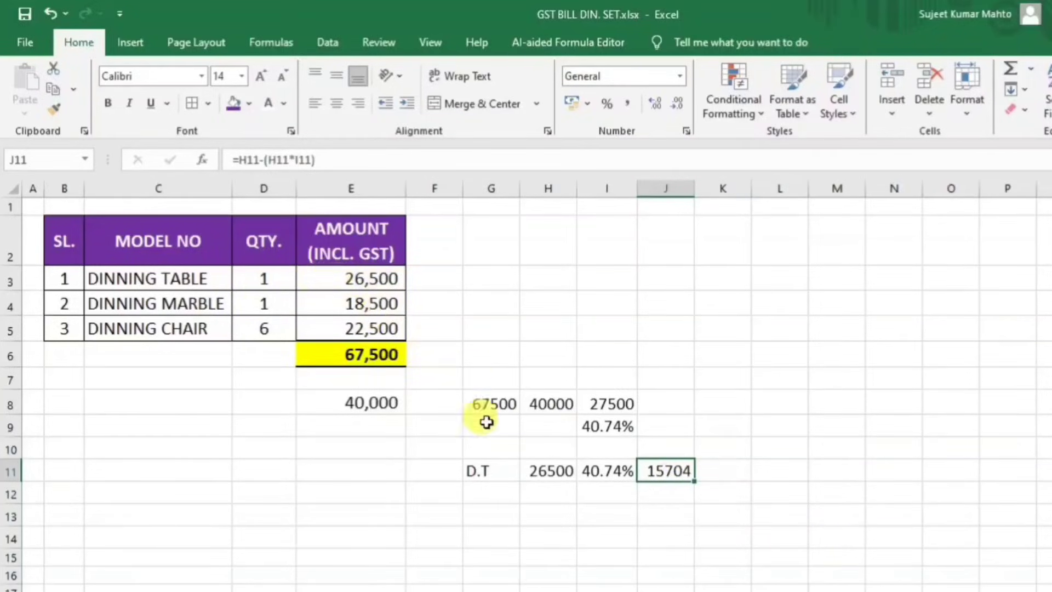
Fill row 12 for the dining marble with the label D.M in G12, 18500 in H12 and 40.74% in I12.
{"action": "left_click", "coordinate": [493, 494]}
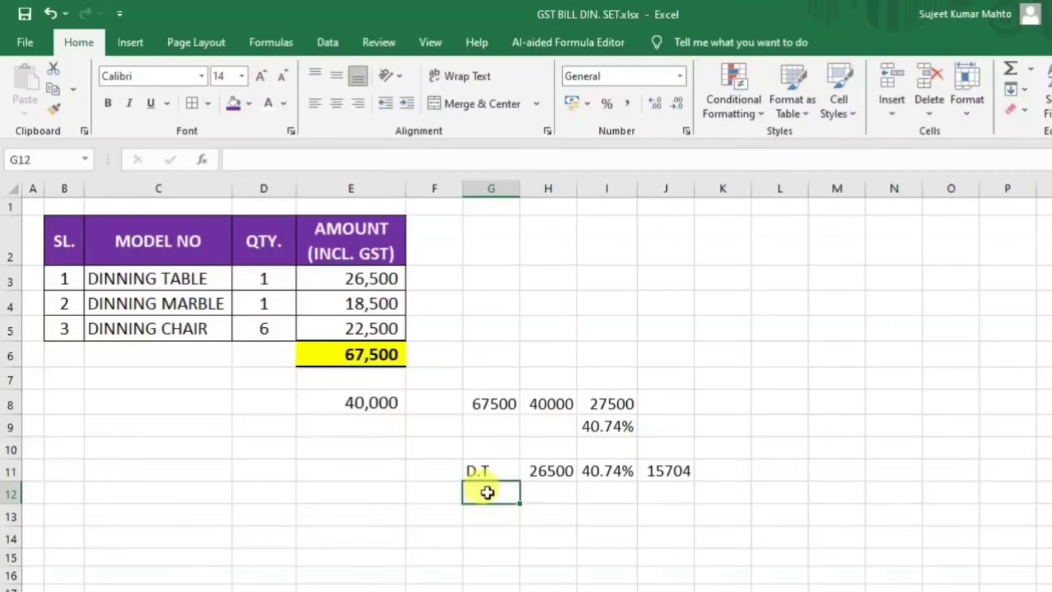
{"action": "type", "text": "D.M"}
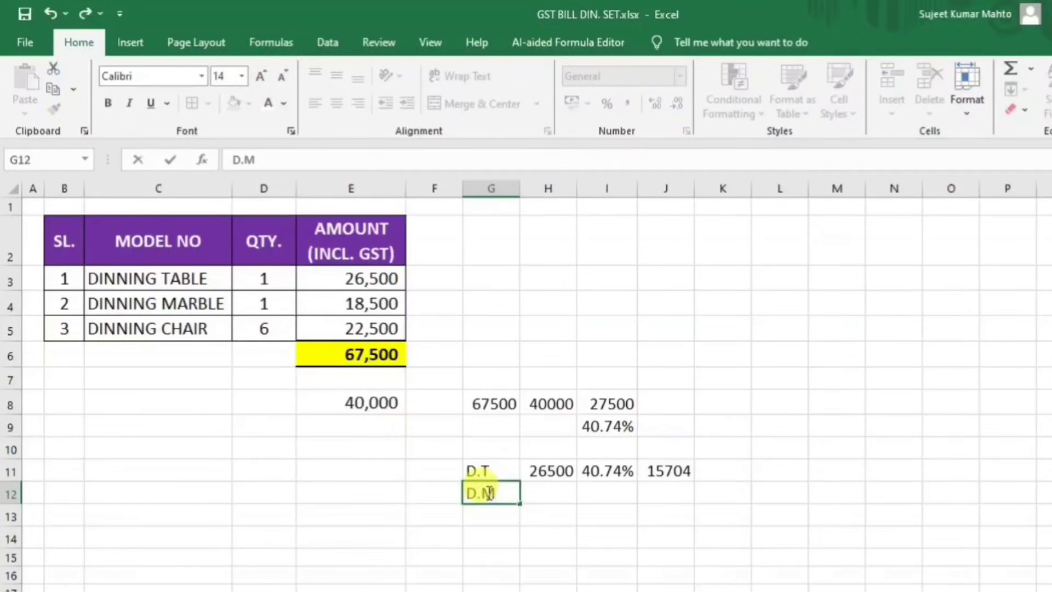
{"action": "key", "text": "Tab"}
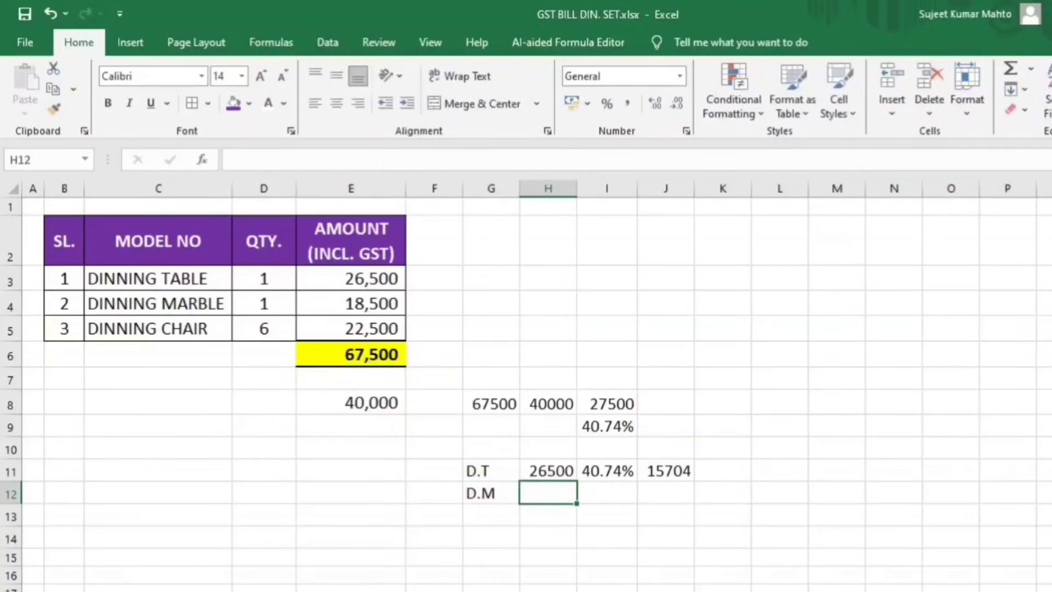
{"action": "type", "text": "18500"}
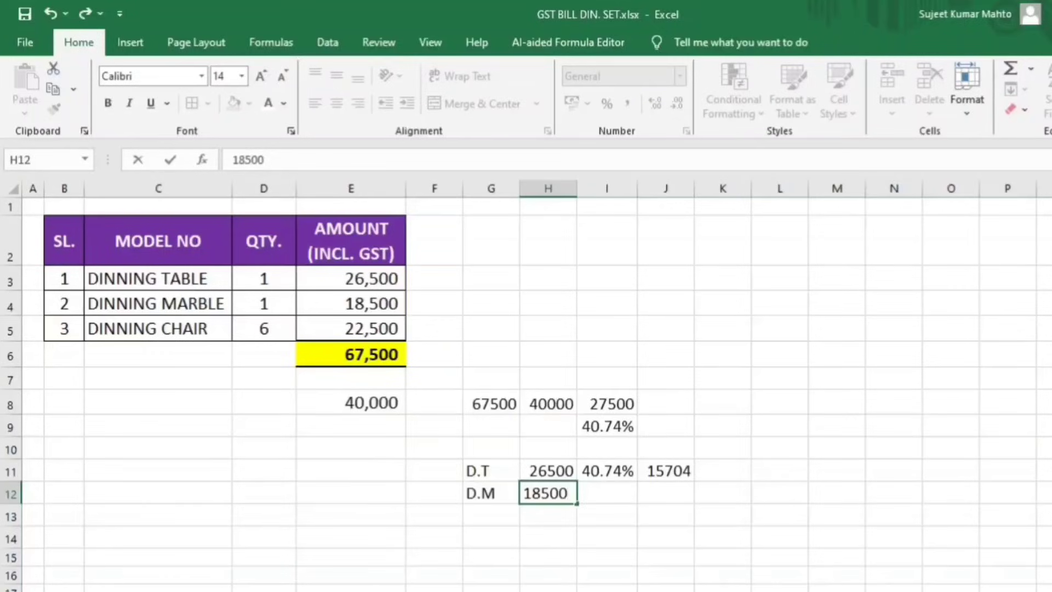
{"action": "key", "text": "Tab"}
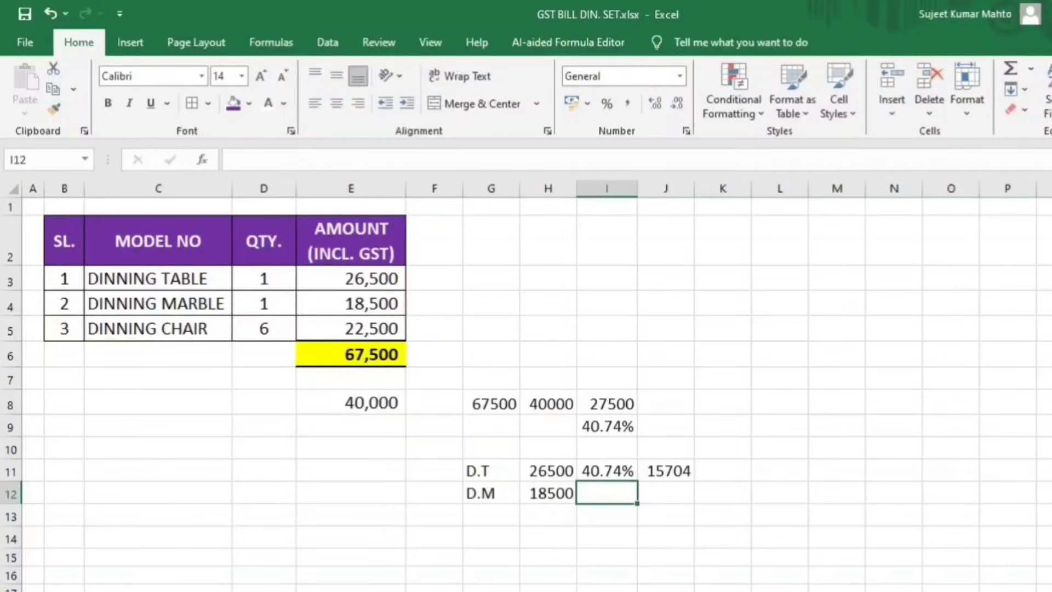
{"action": "type", "text": "40.74"}
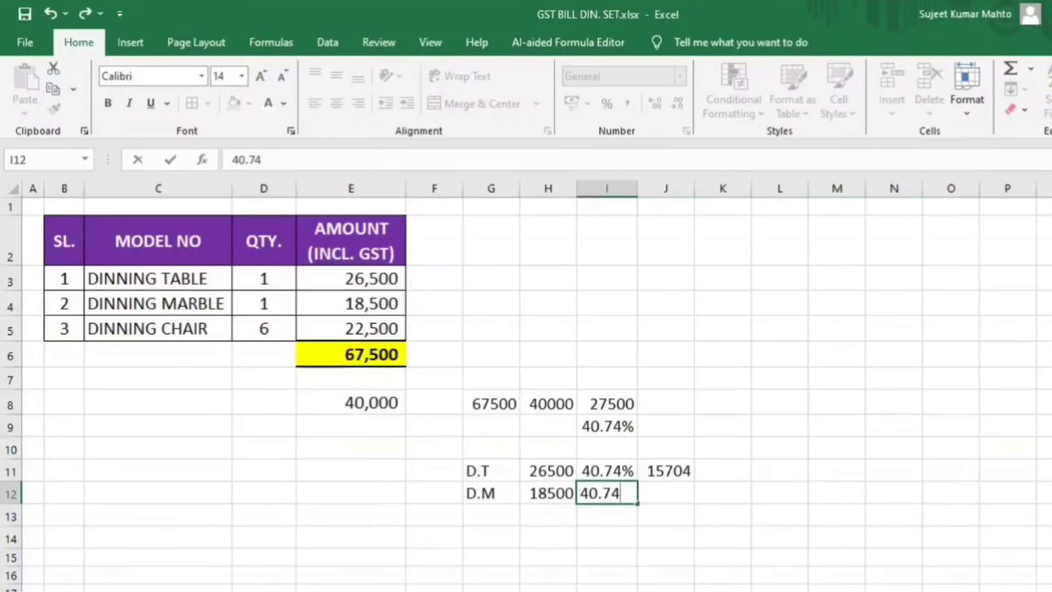
{"action": "type", "text": "%"}
{"action": "key", "text": "Return"}
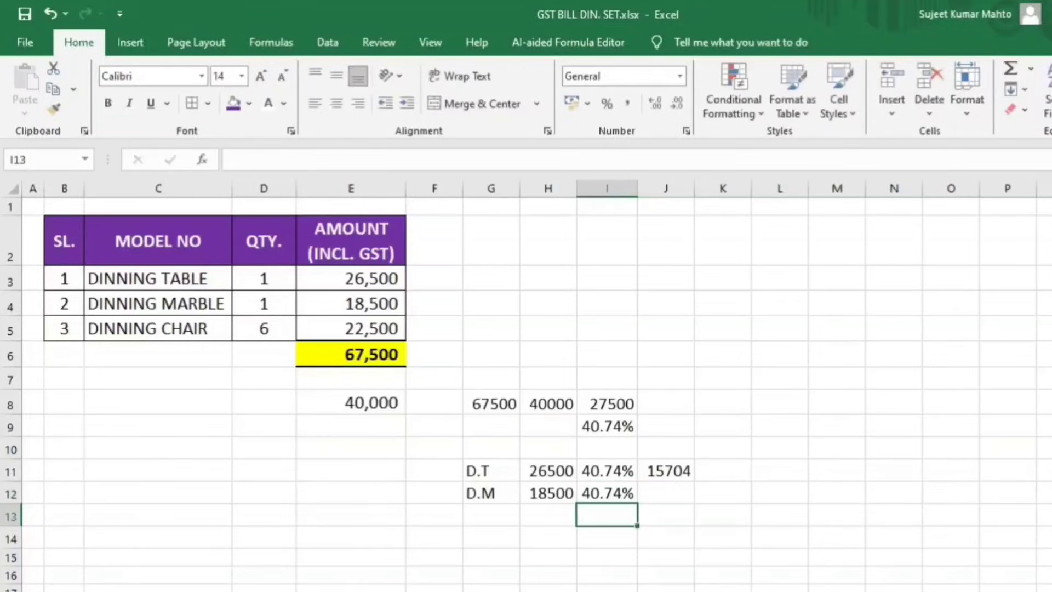
Calculate the dining marble's discounted amount in cell J12 with the formula =H12-(H12*I12).
{"action": "left_click", "coordinate": [674, 493]}
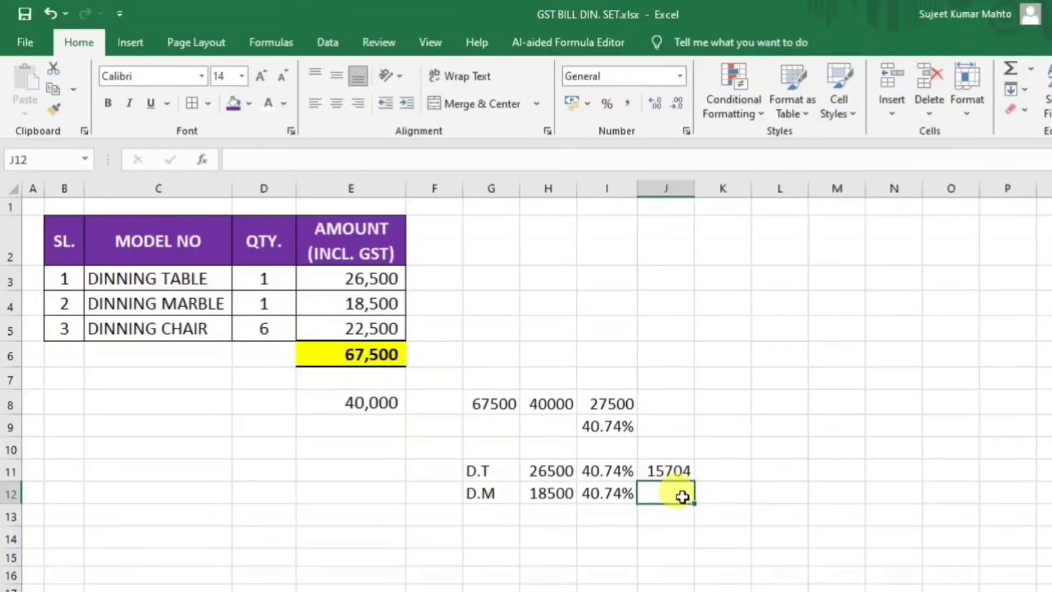
{"action": "type", "text": "="}
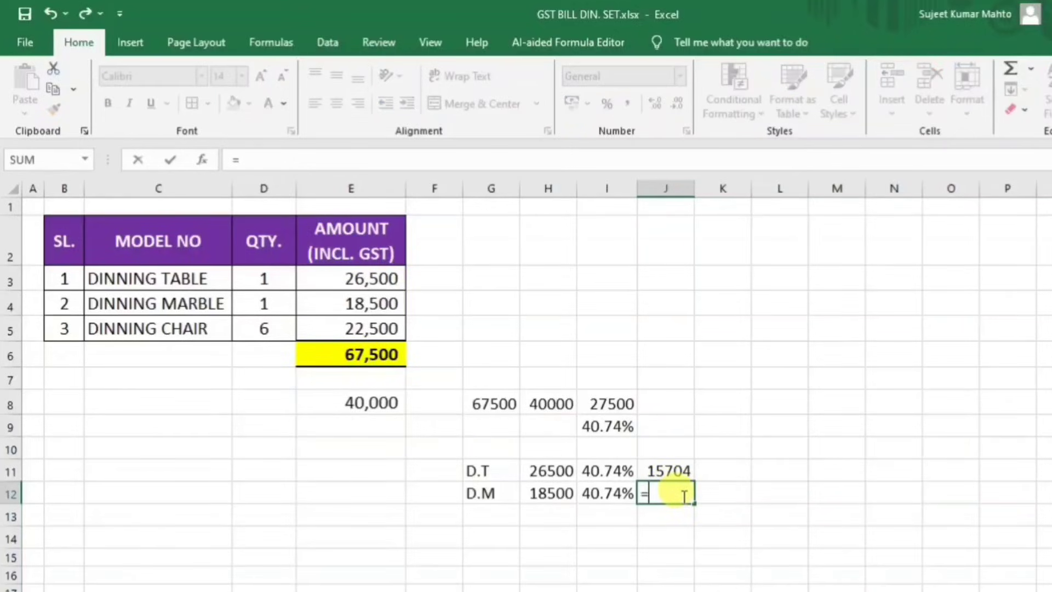
{"action": "left_click", "coordinate": [557, 492]}
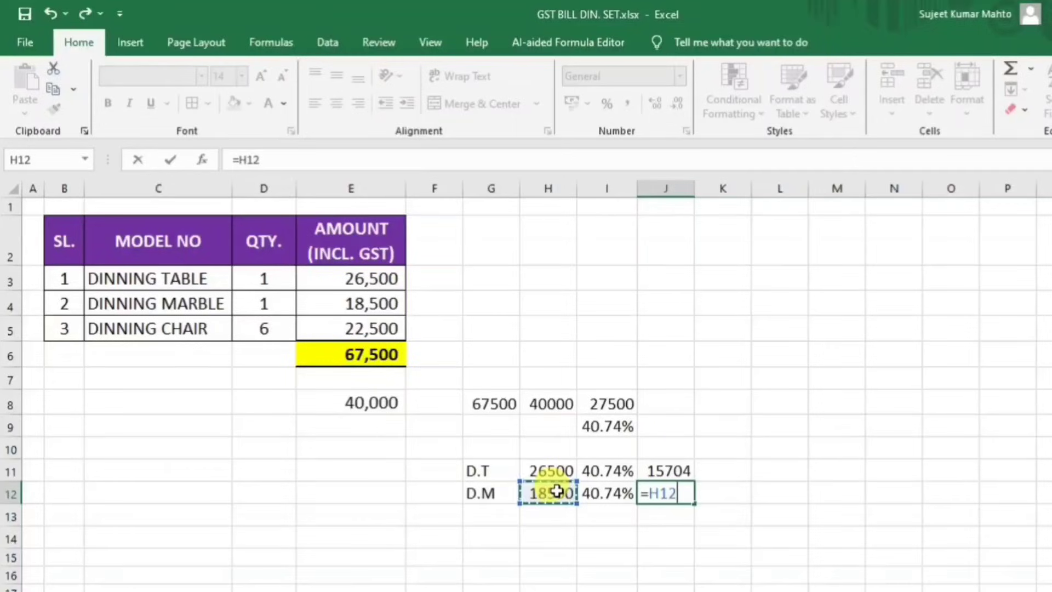
{"action": "type", "text": "-"}
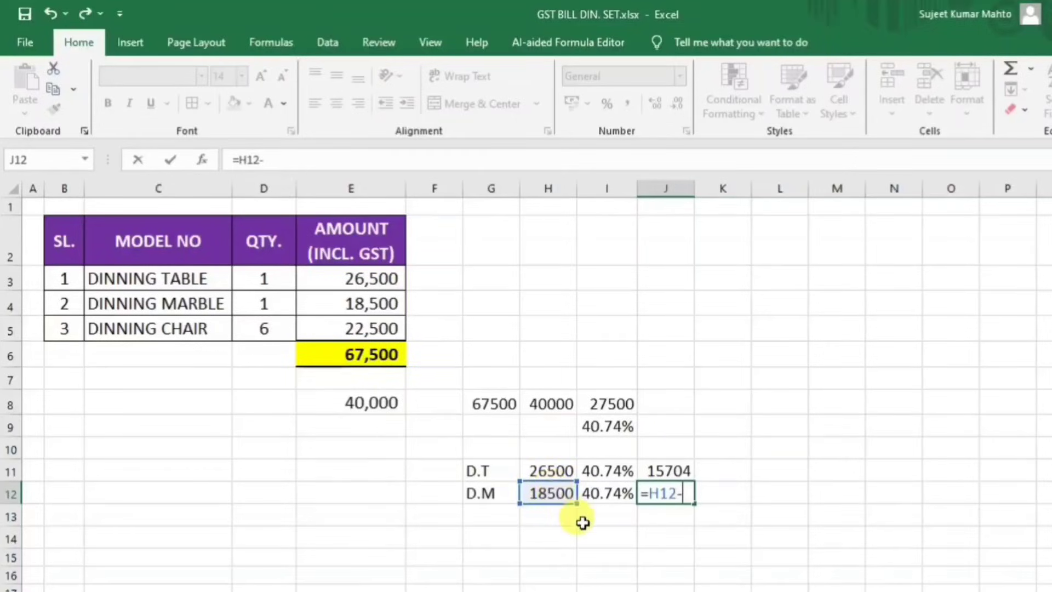
{"action": "type", "text": "("}
{"action": "left_click", "coordinate": [554, 495]}
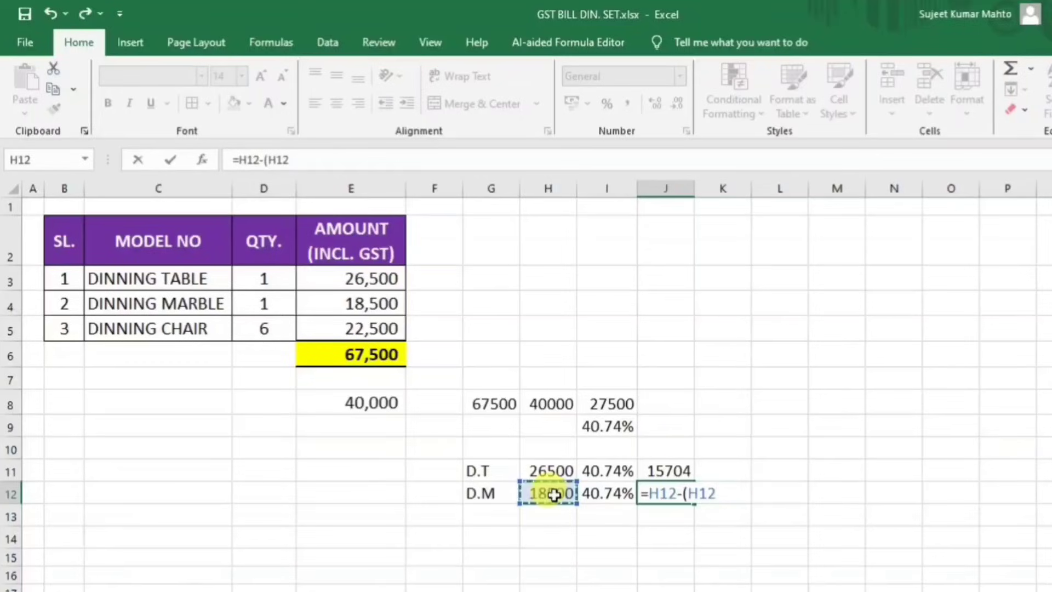
{"action": "type", "text": "*"}
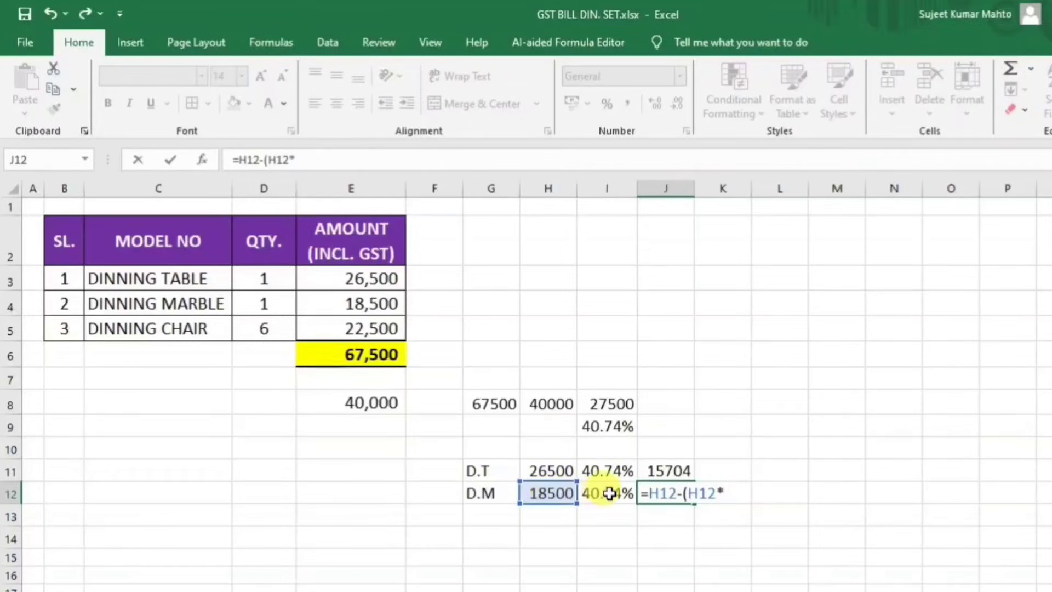
{"action": "left_click", "coordinate": [609, 494]}
{"action": "type", "text": ")"}
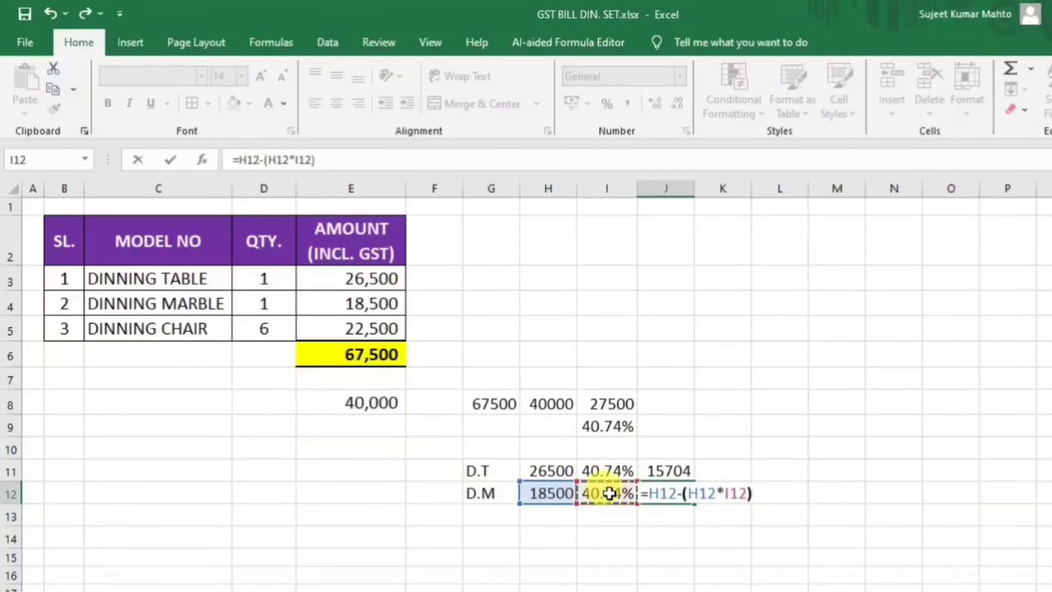
{"action": "key", "text": "Return"}
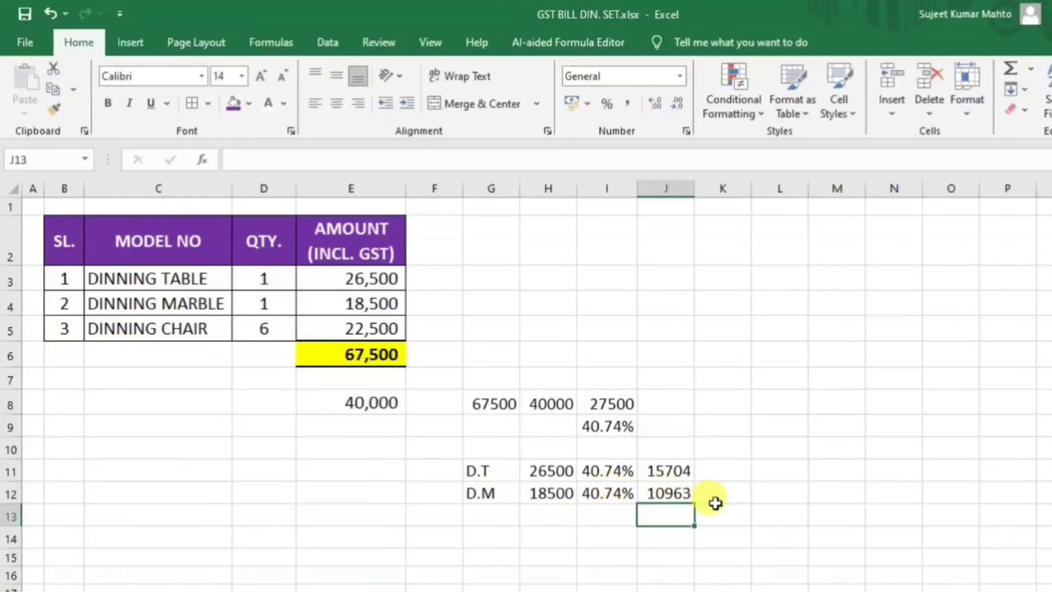
Fill row 13 for the dining chairs with the label D.C in G13, 22500 in H13 and 40.74% in I13.
{"action": "left_click", "coordinate": [489, 512]}
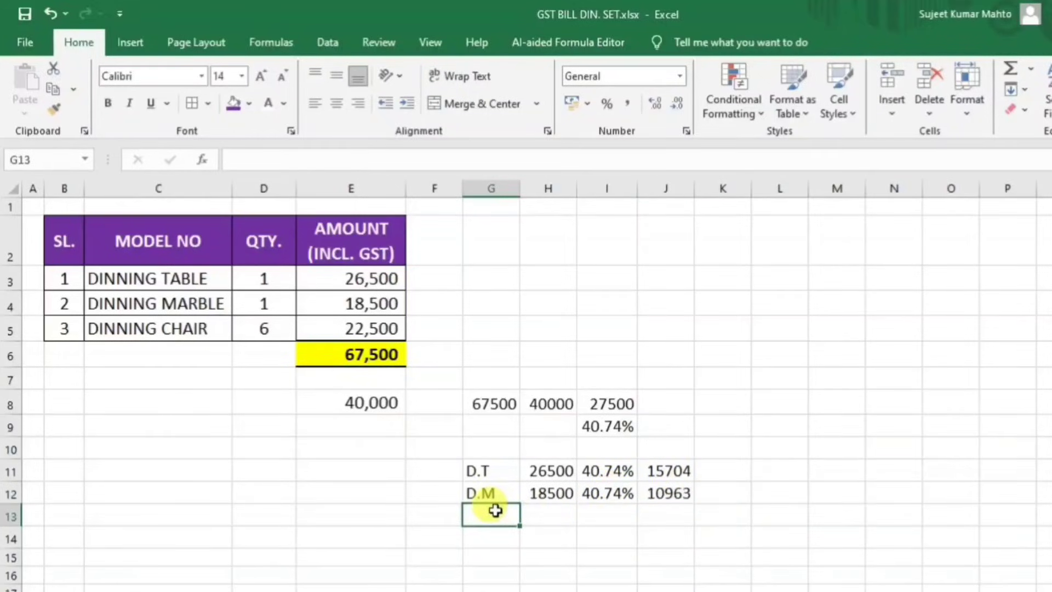
{"action": "type", "text": "D.C"}
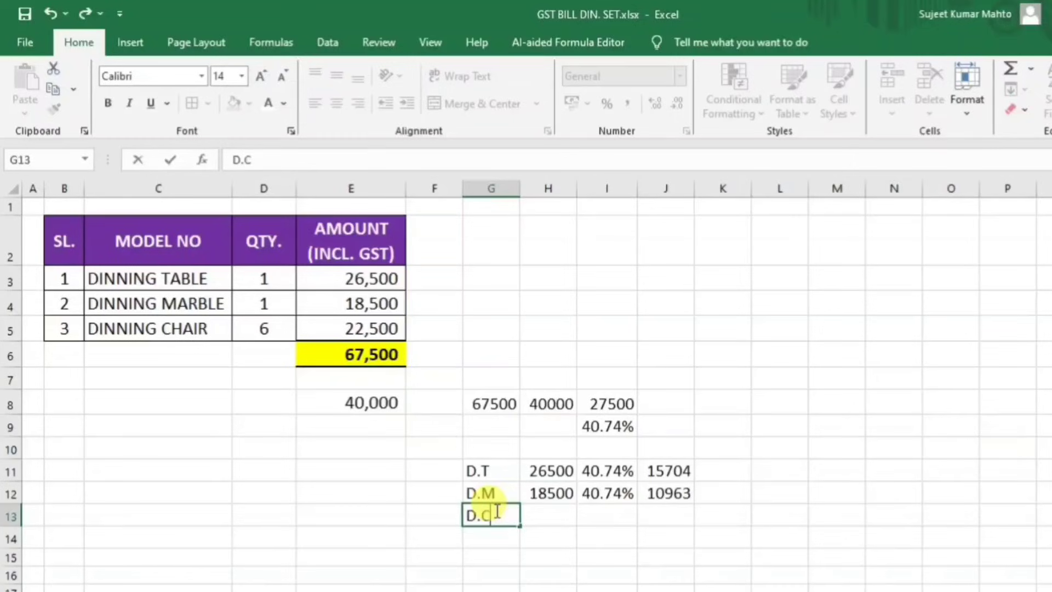
{"action": "key", "text": "Tab"}
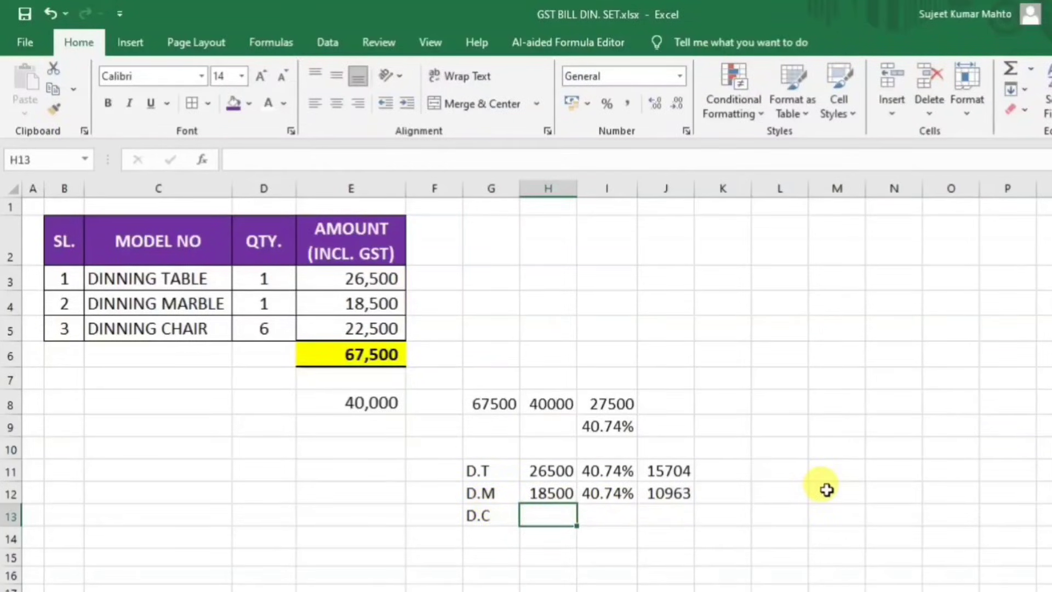
{"action": "type", "text": "22500"}
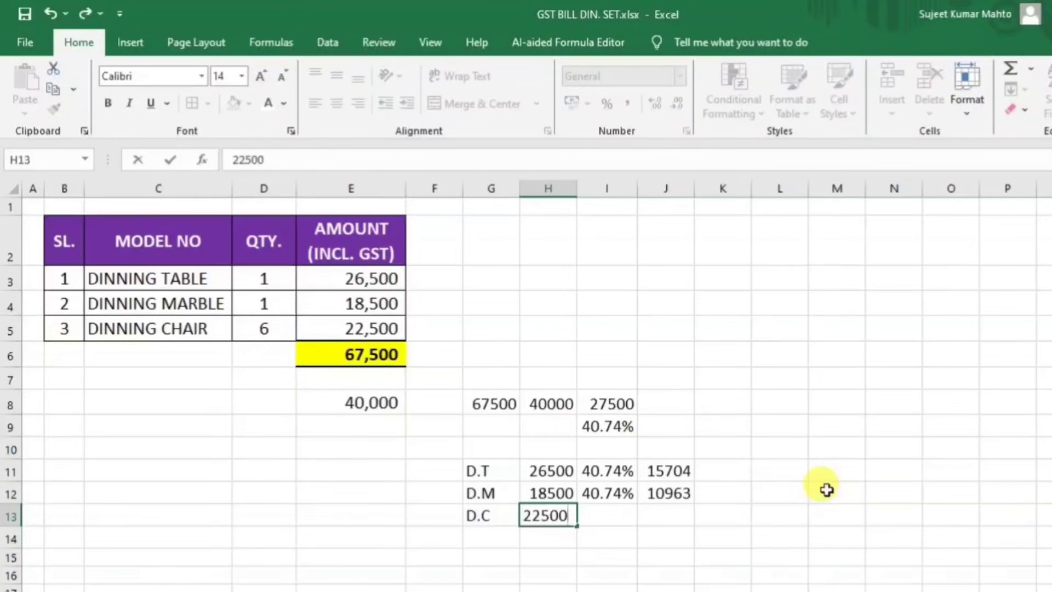
{"action": "key", "text": "Tab"}
{"action": "type", "text": "4"}
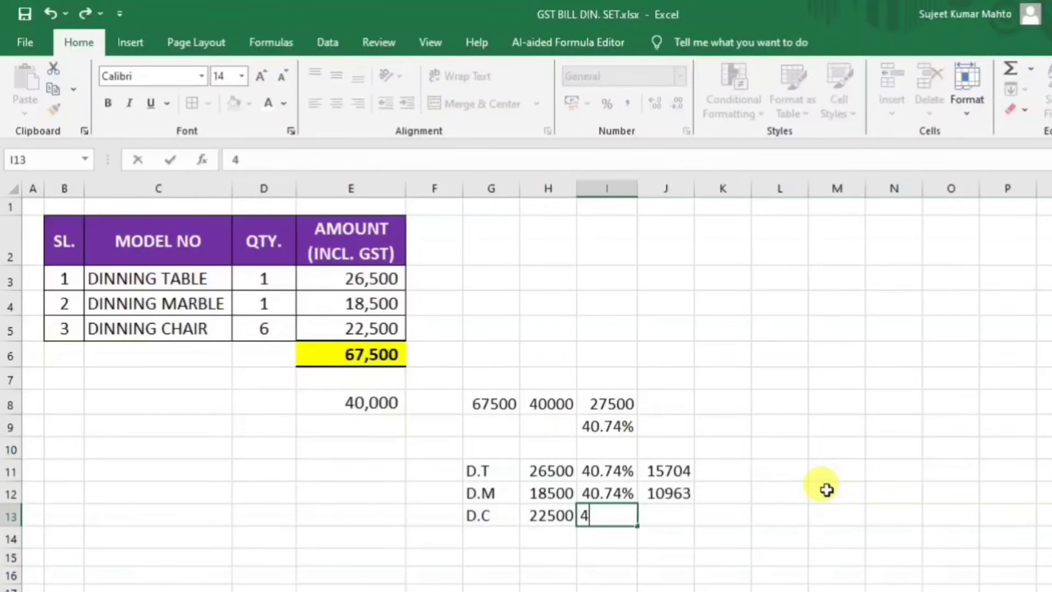
{"action": "type", "text": "0.74%"}
{"action": "key", "text": "Return"}
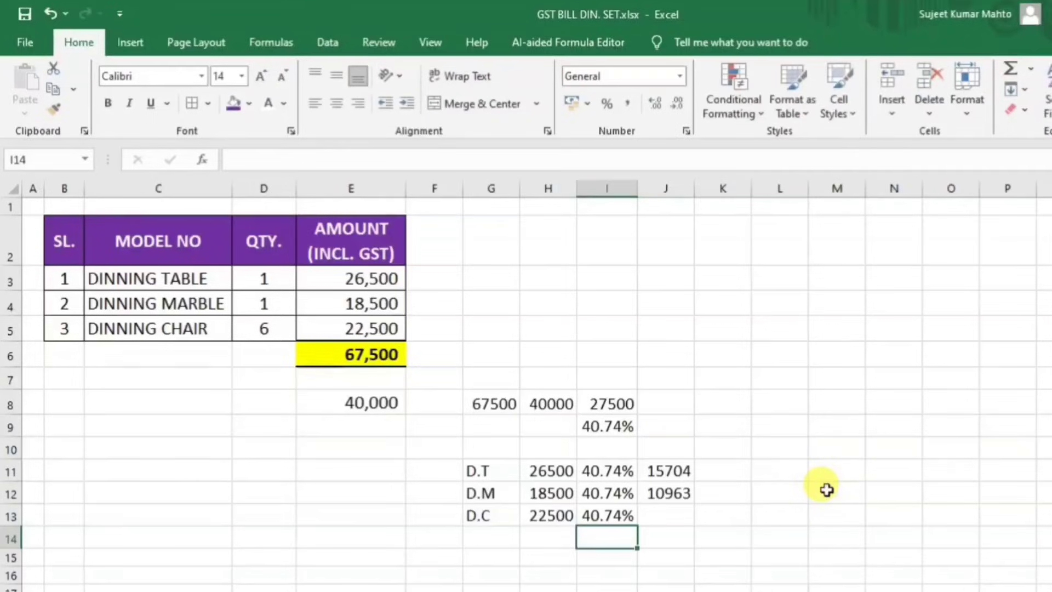
{"action": "left_click", "coordinate": [682, 507]}
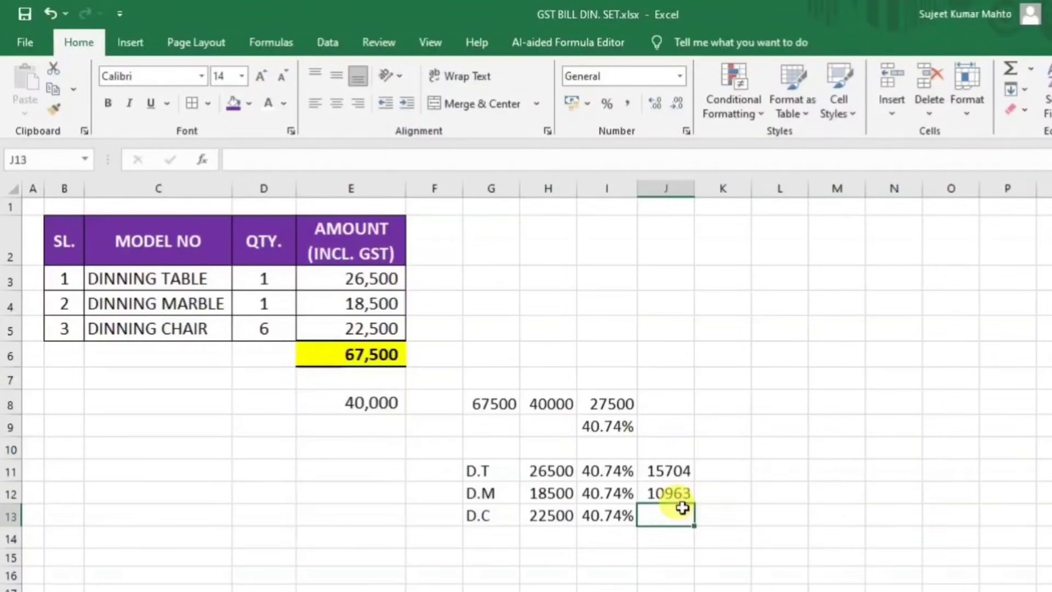
Calculate the dining chairs' discounted amount by filling the formula from J12 down into cell J13.
{"action": "key", "text": "ctrl+d"}
{"action": "left_click", "coordinate": [680, 492]}
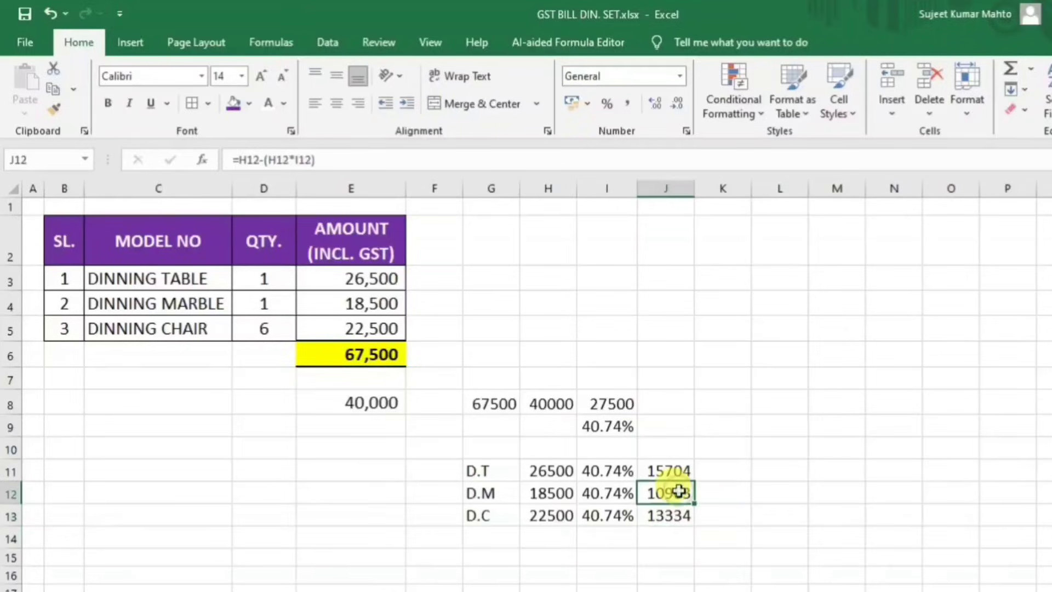
{"action": "left_click", "coordinate": [672, 517]}
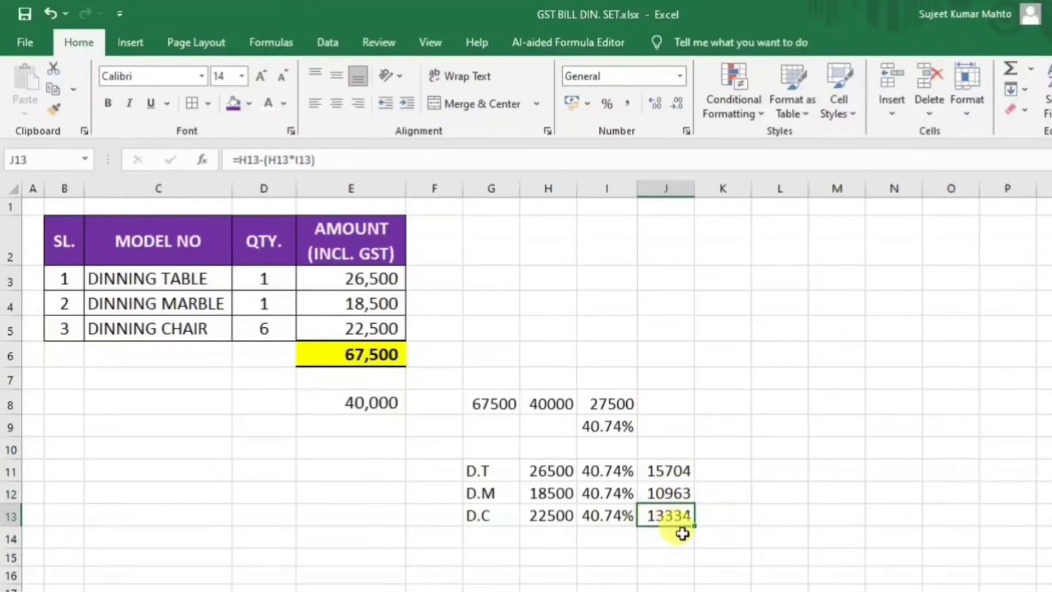
Total the three discounted amounts in cell J14 with the formula =SUM(J11:J13).
{"action": "left_click", "coordinate": [682, 537]}
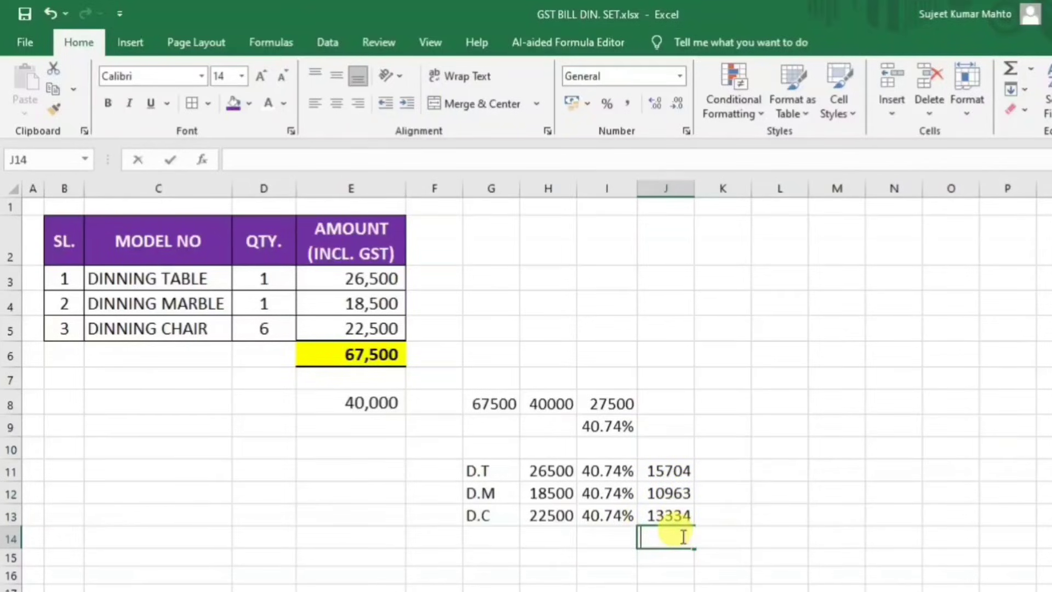
{"action": "key", "text": "alt+equal"}
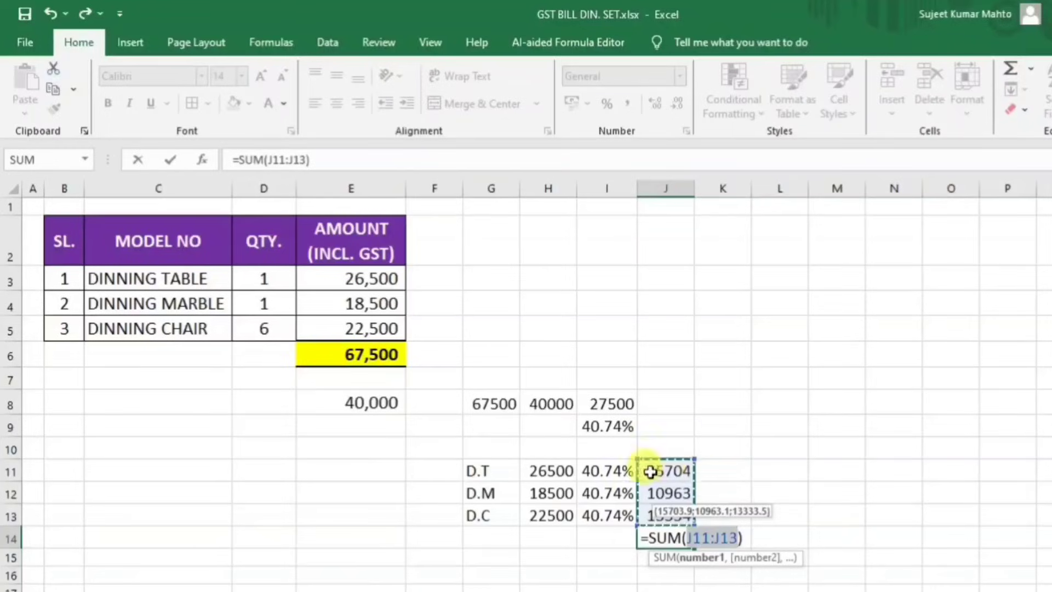
{"action": "key", "text": "Return"}
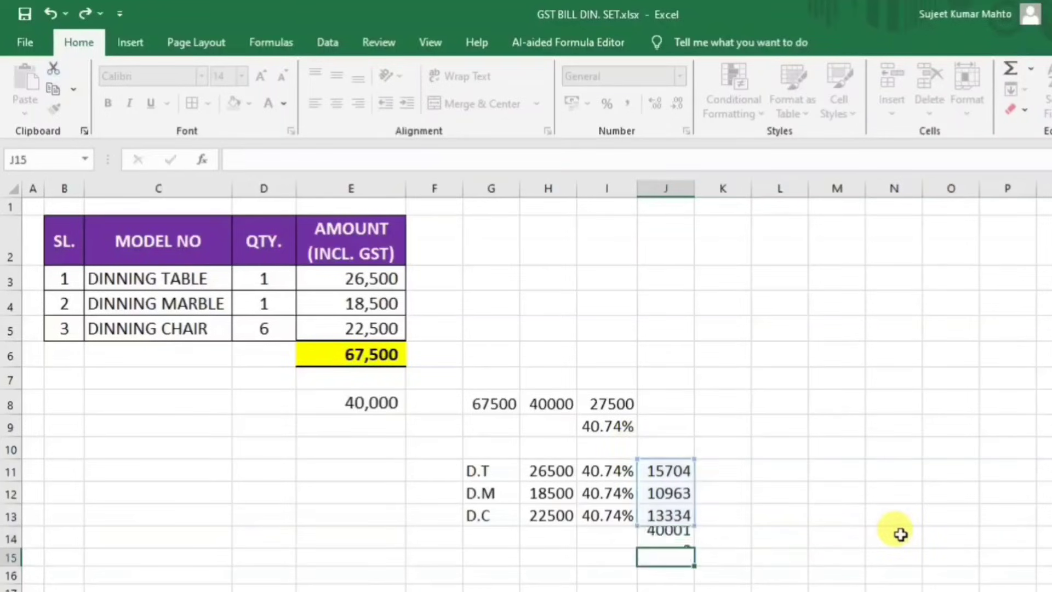
{"action": "left_click", "coordinate": [675, 538]}
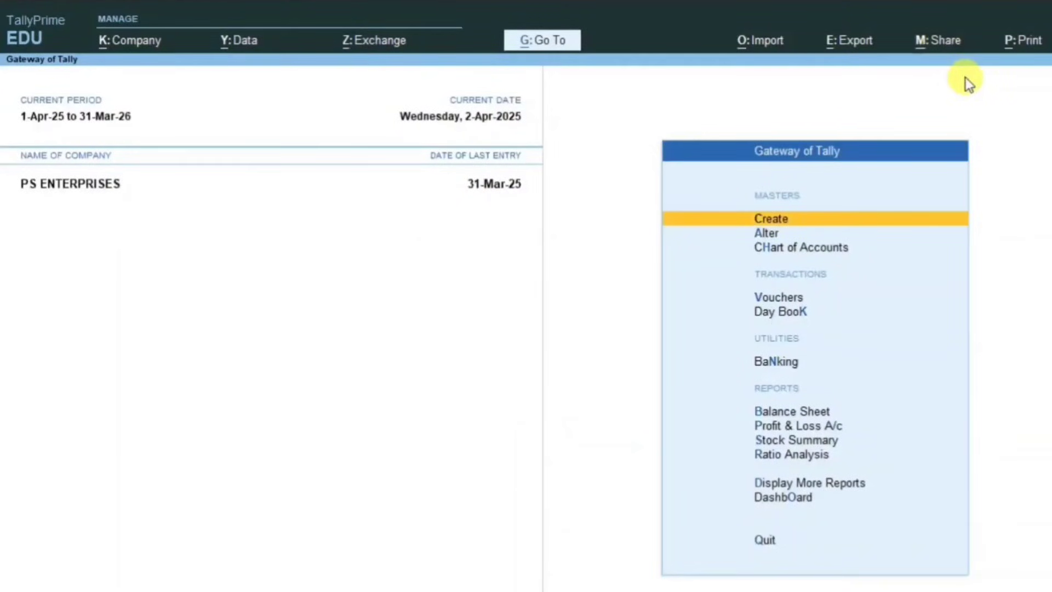
In TallyPrime, start a sales voucher of type GST SALES with the LOCAL SALES class.
{"action": "key", "text": "Down"}
{"action": "key", "text": "Down"}
{"action": "key", "text": "Down"}
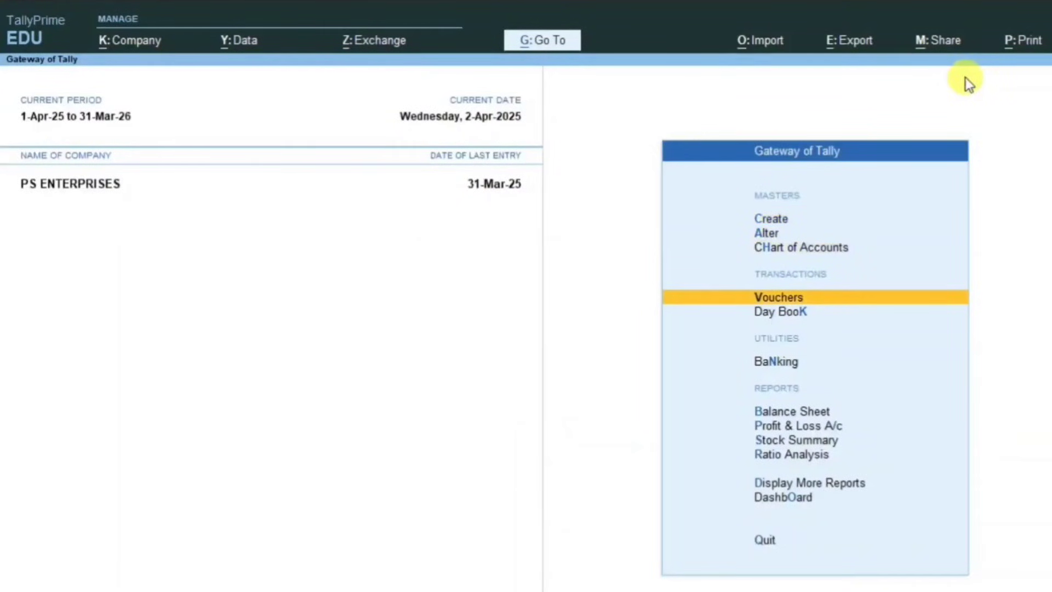
{"action": "key", "text": "Return"}
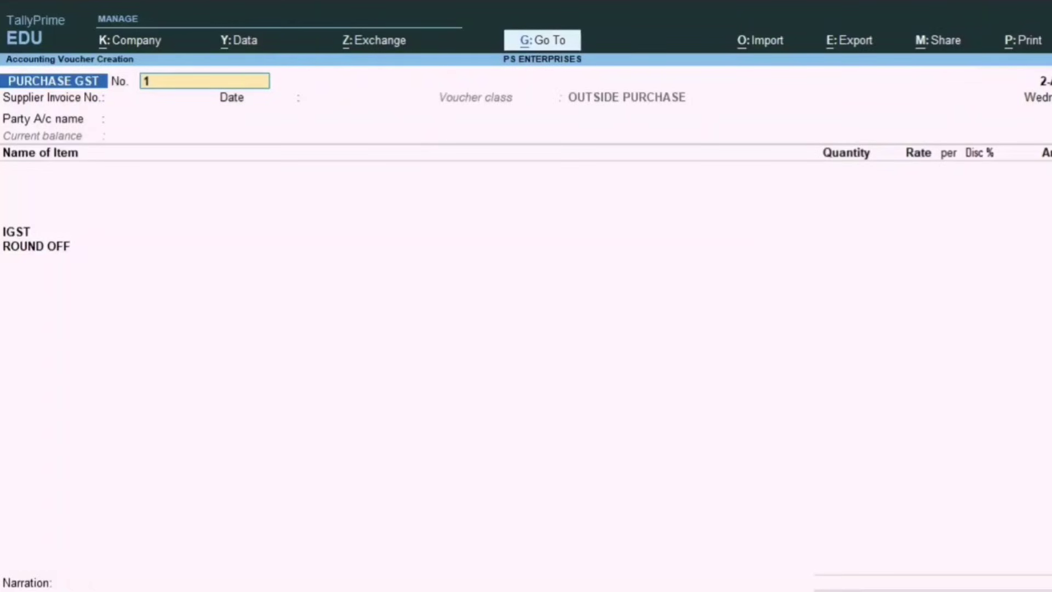
{"action": "key", "text": "F8"}
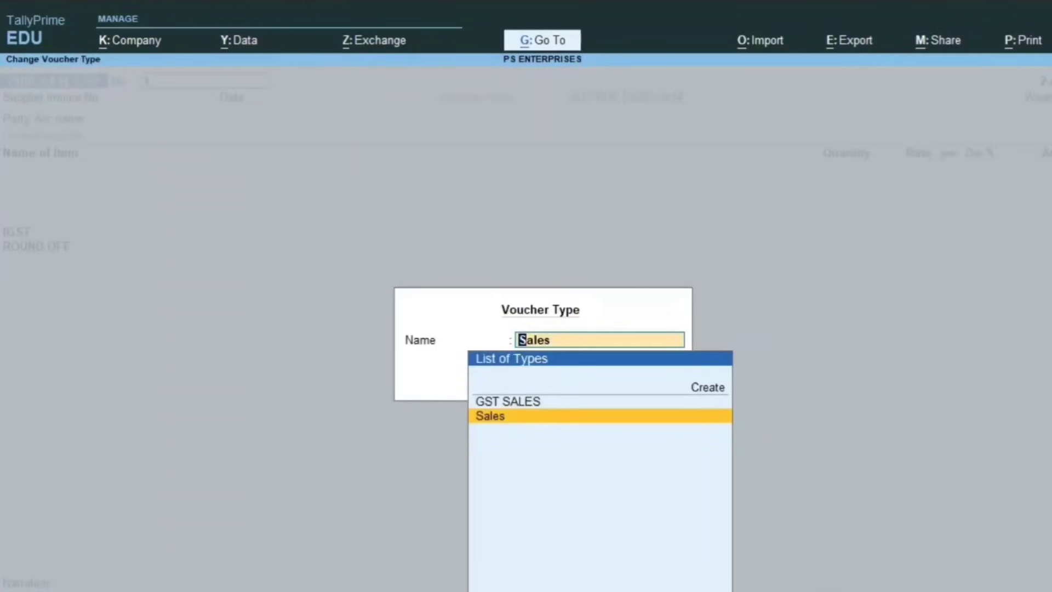
{"action": "key", "text": "Up"}
{"action": "key", "text": "Return"}
{"action": "key", "text": "Down"}
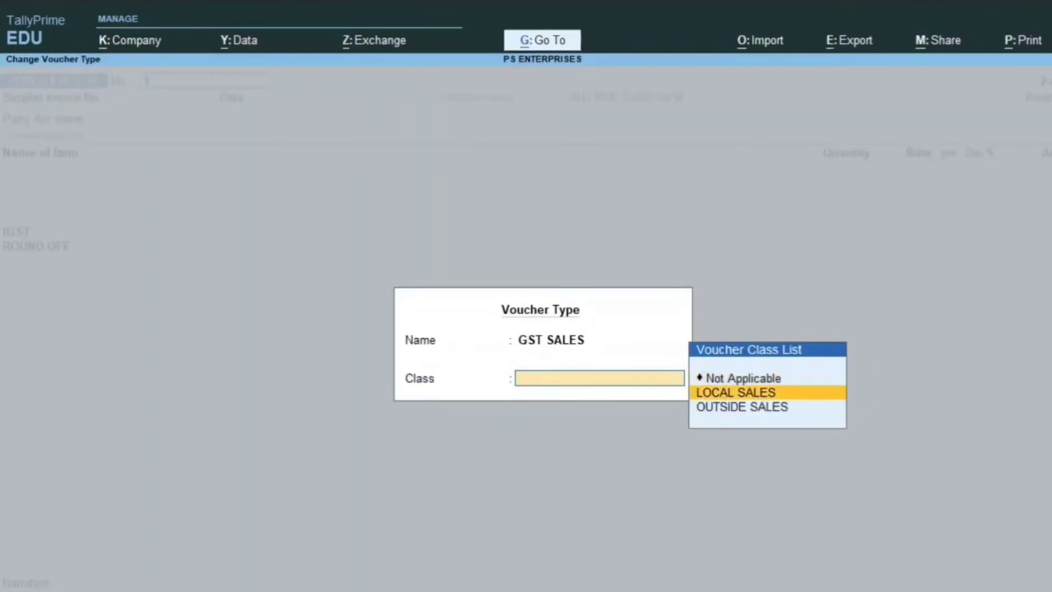
{"action": "key", "text": "Return"}
Set MAHTO TRADERS as the voucher's party account and accept the dispatch and party details without entering anything.
{"action": "type", "text": "M"}
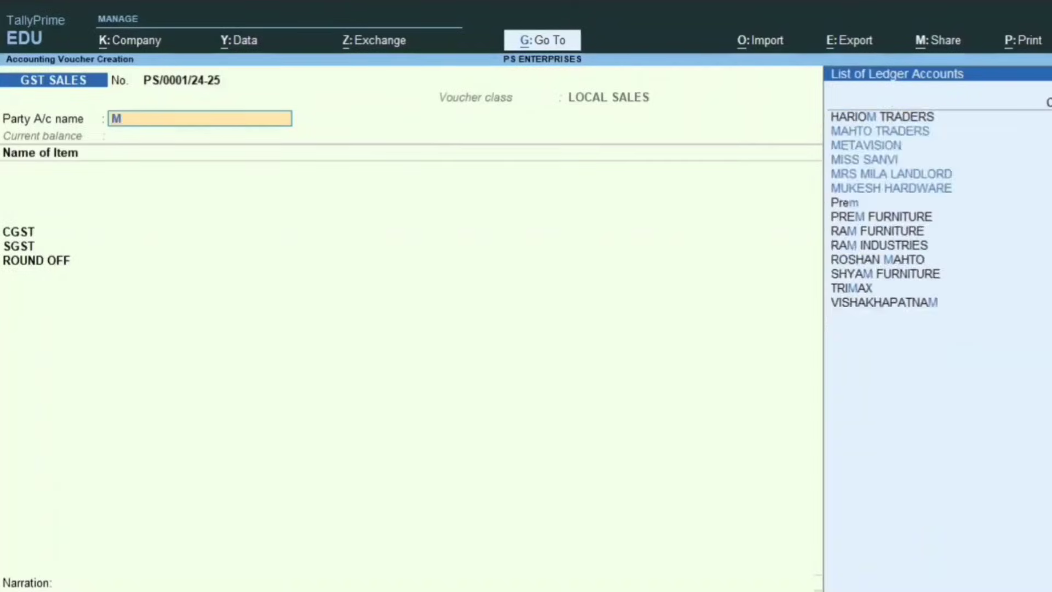
{"action": "type", "text": "AHTO"}
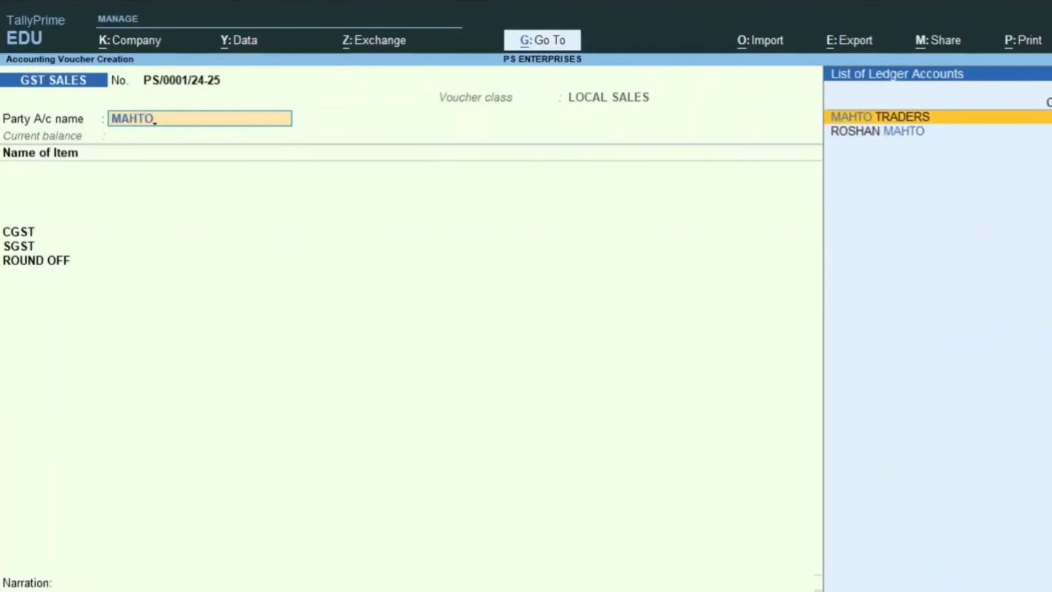
{"action": "key", "text": "Return"}
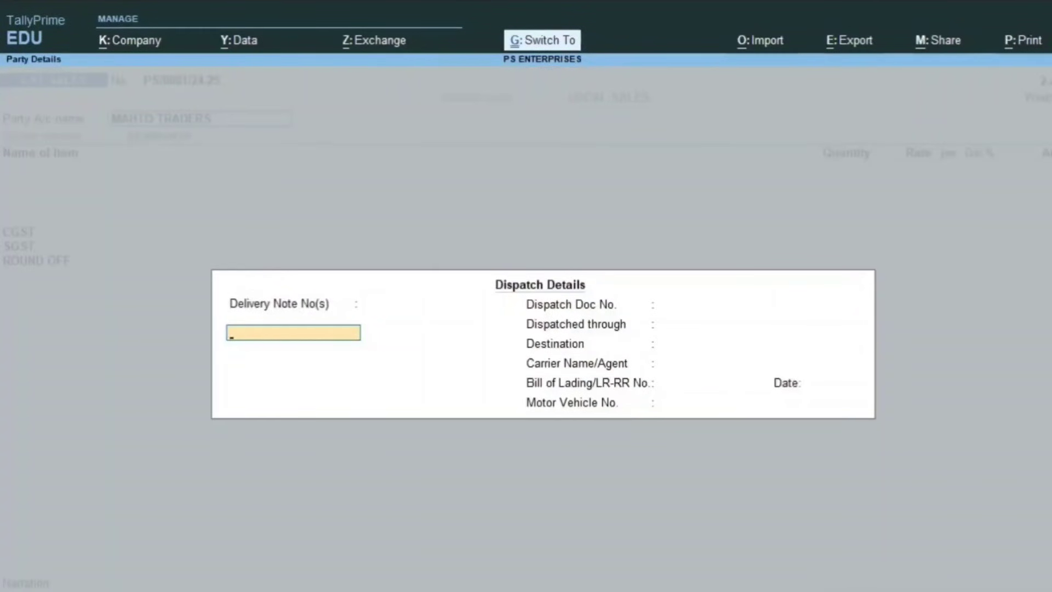
{"action": "key", "text": "ctrl+a"}
{"action": "key", "text": "Return"}
{"action": "key", "text": "ctrl+a"}
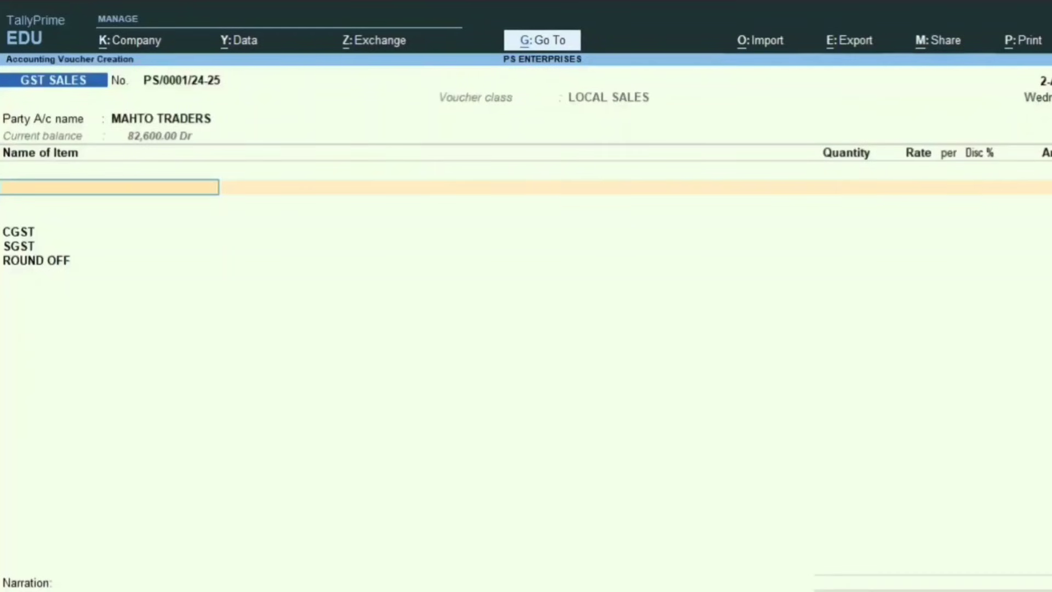
Add the stock item DINNING TABLE - 114 to the voucher with a quantity of 1.
{"action": "type", "text": "DI"}
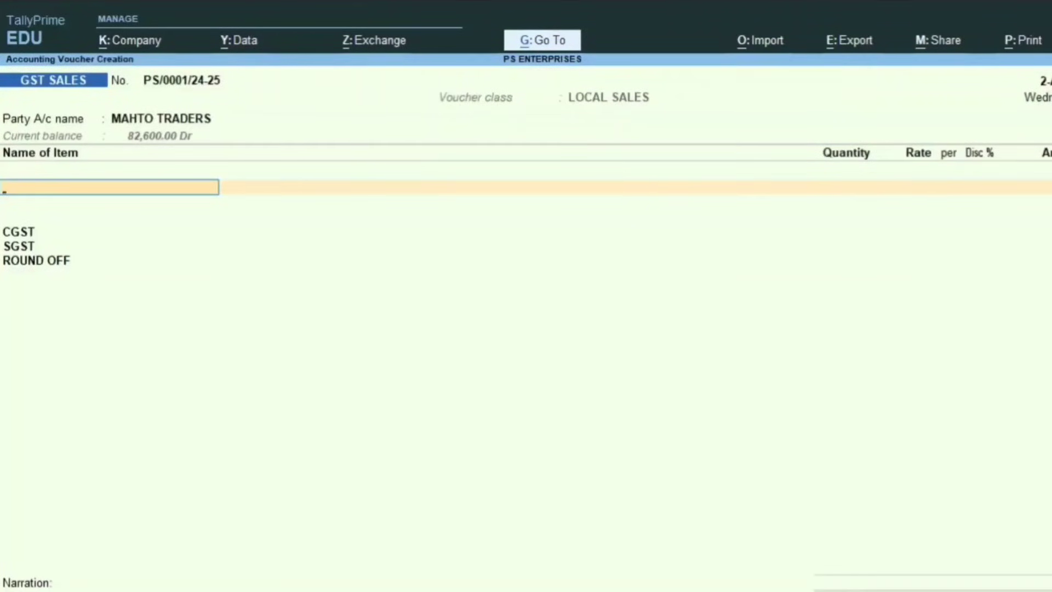
{"action": "type", "text": "N"}
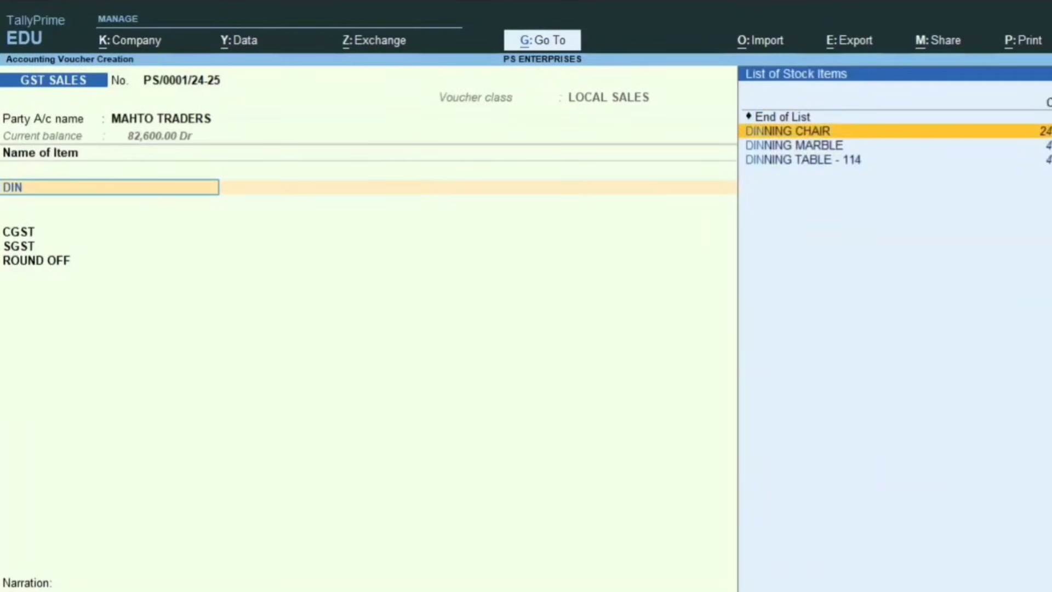
{"action": "key", "text": "Down"}
{"action": "key", "text": "Down"}
{"action": "key", "text": "Return"}
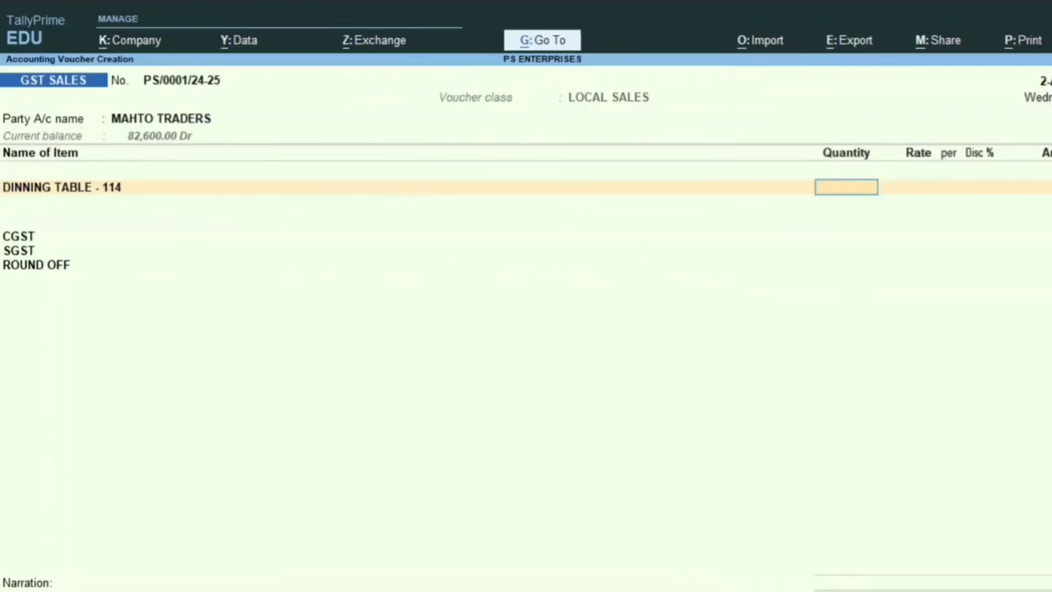
{"action": "type", "text": "1"}
{"action": "key", "text": "Return"}
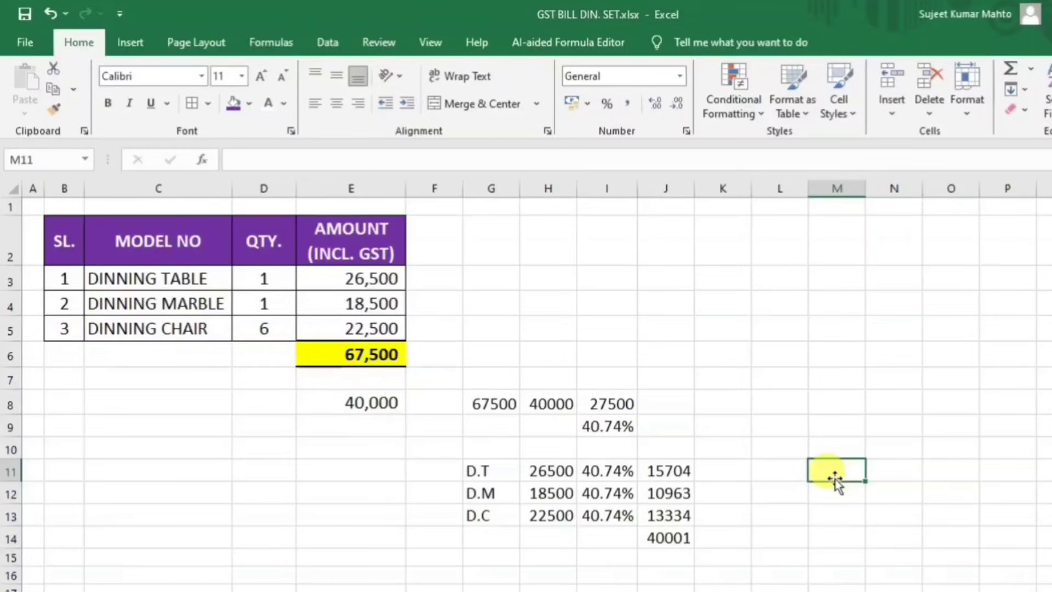
Check the dining table's discounted amount in J11 of the workbook and the GST rate in the DINNING TABLE - 114 item master.
{"action": "left_click", "coordinate": [667, 469]}
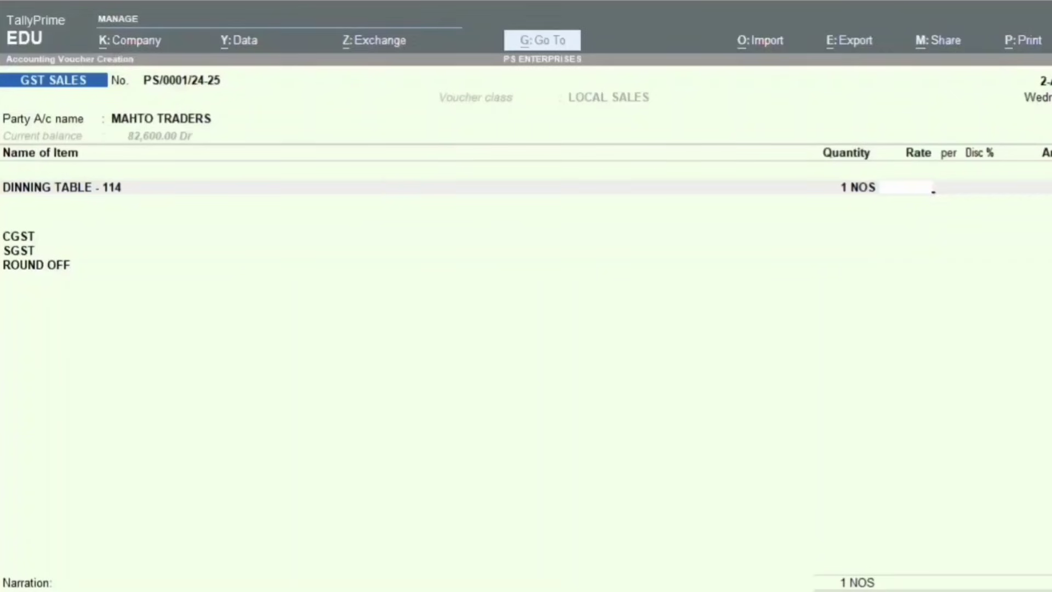
{"action": "left_click", "coordinate": [89, 188]}
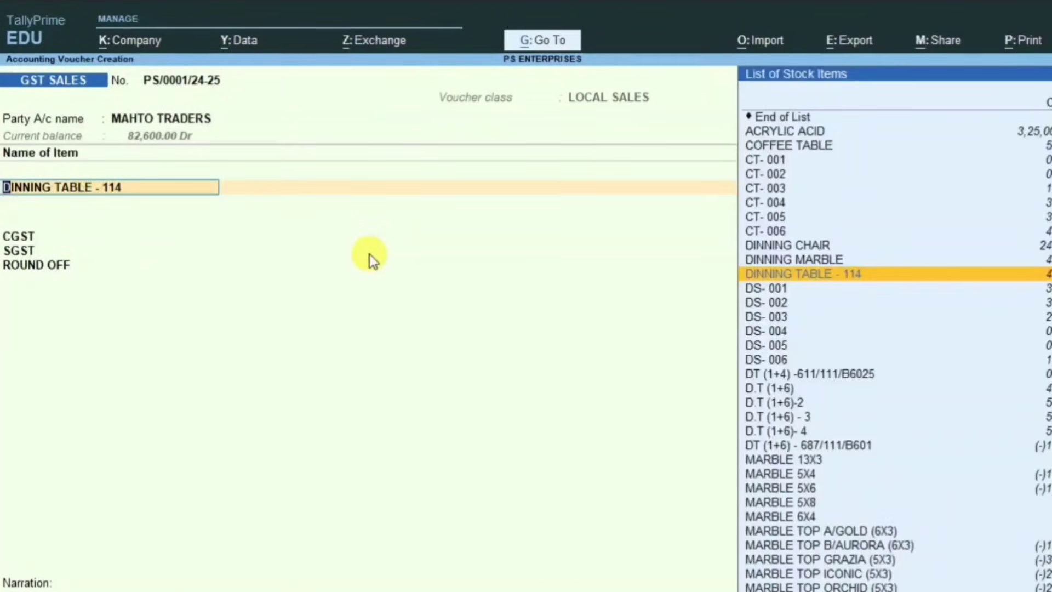
{"action": "key", "text": "ctrl+Return"}
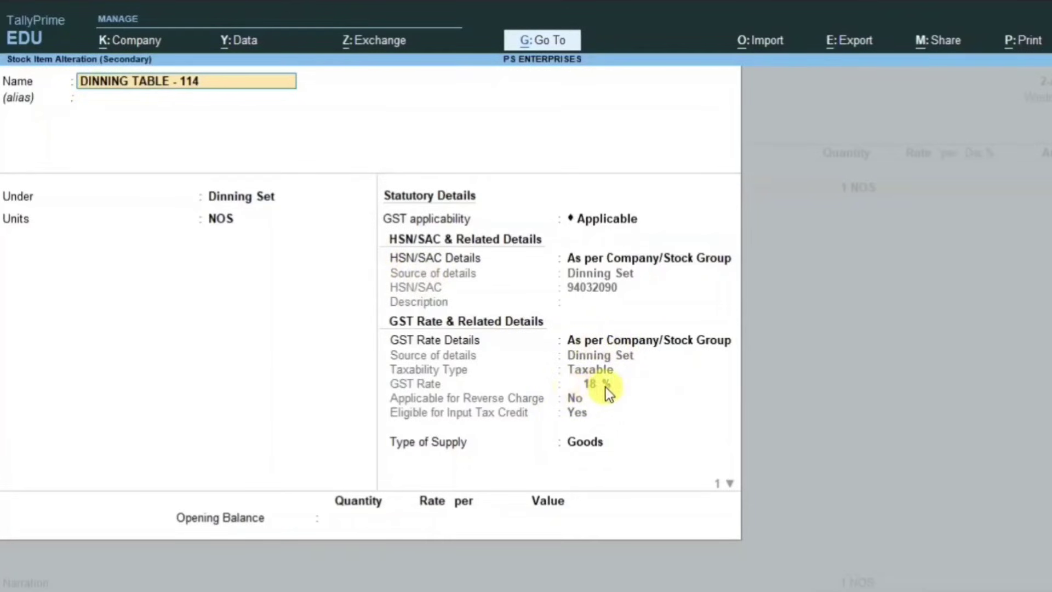
{"action": "key", "text": "Escape"}
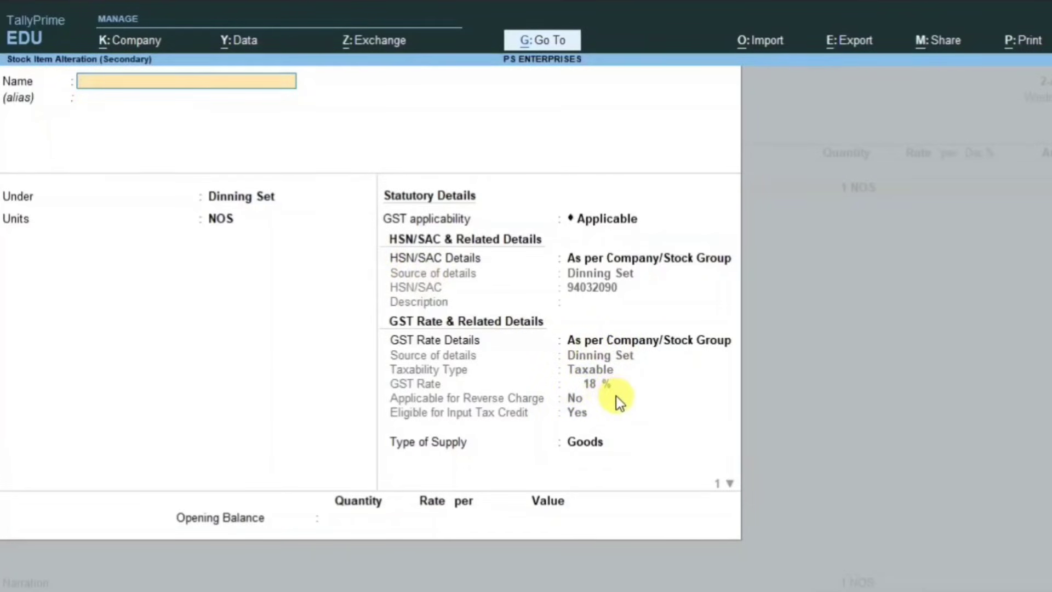
{"action": "key", "text": "Escape"}
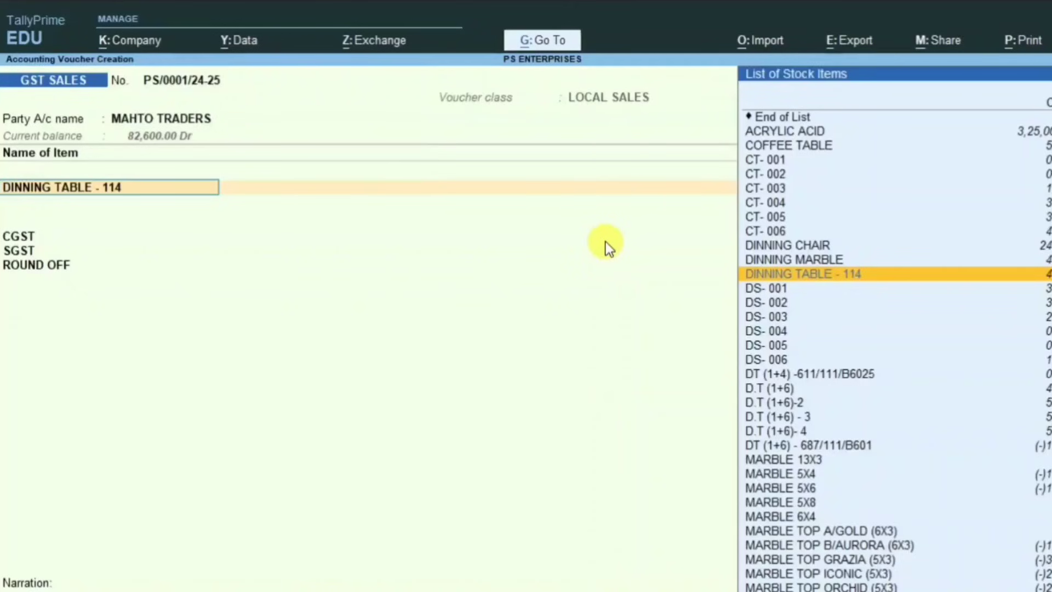
Switch to Excel and calculate the dining table's price without GST in cell K11 with the formula =J11/1.18.
{"action": "left_click", "coordinate": [693, 591]}
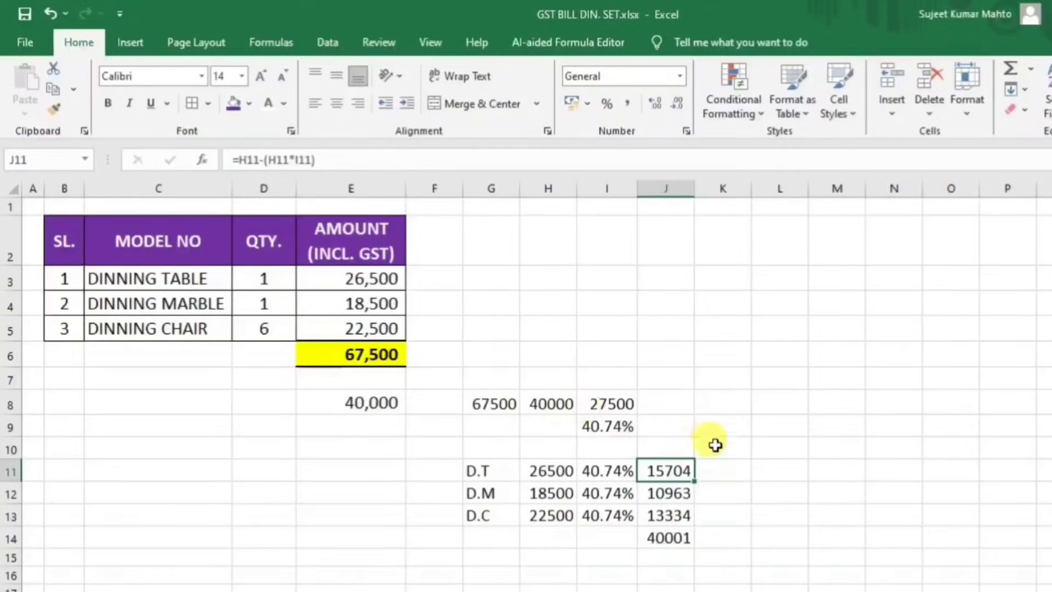
{"action": "left_click", "coordinate": [713, 471]}
{"action": "type", "text": "="}
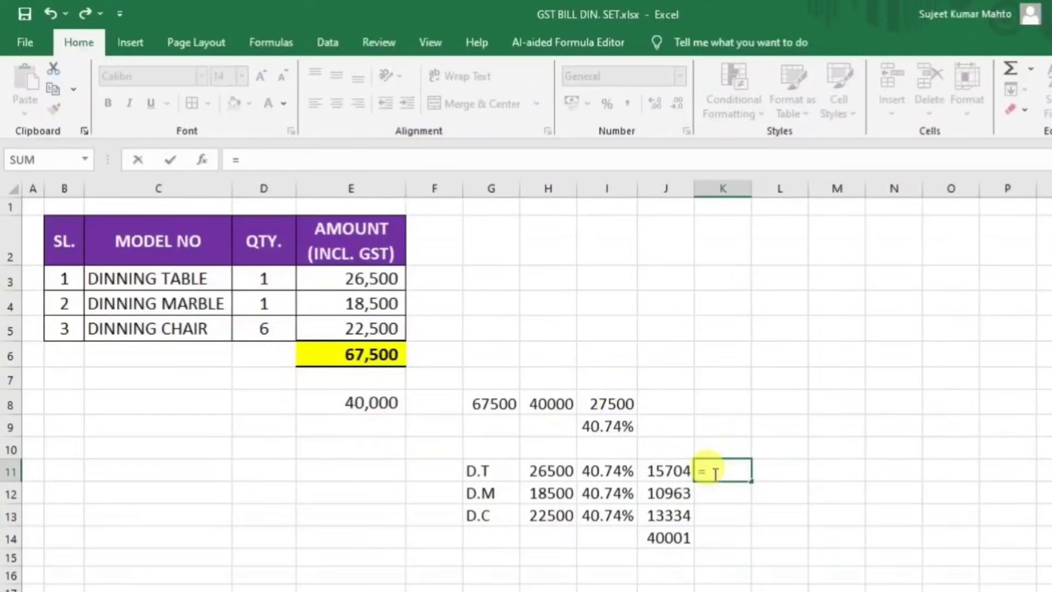
{"action": "left_click", "coordinate": [671, 471]}
{"action": "type", "text": "/"}
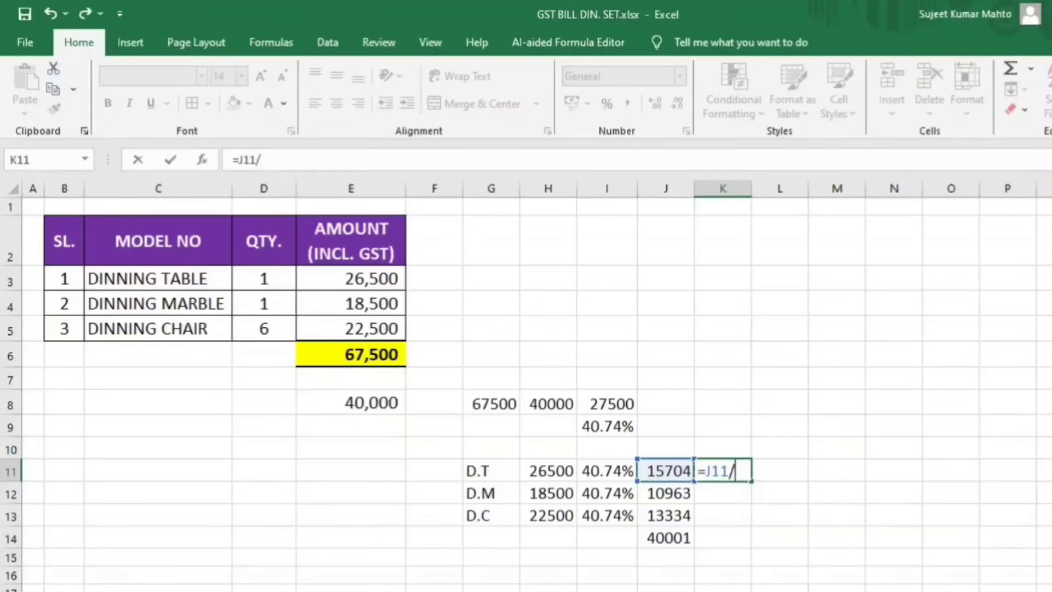
{"action": "type", "text": "1.18"}
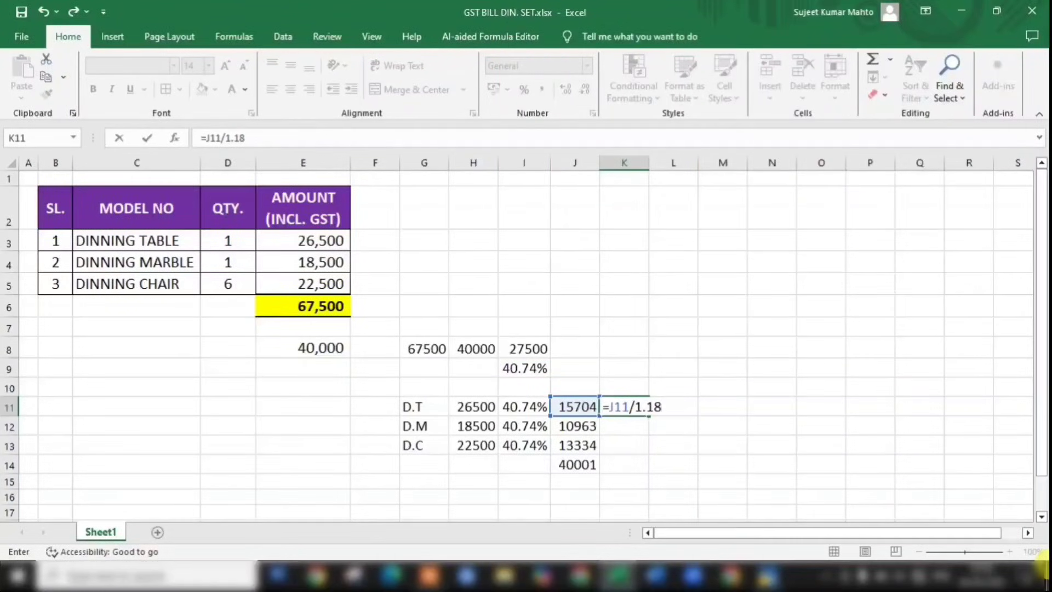
{"action": "key", "text": "Return"}
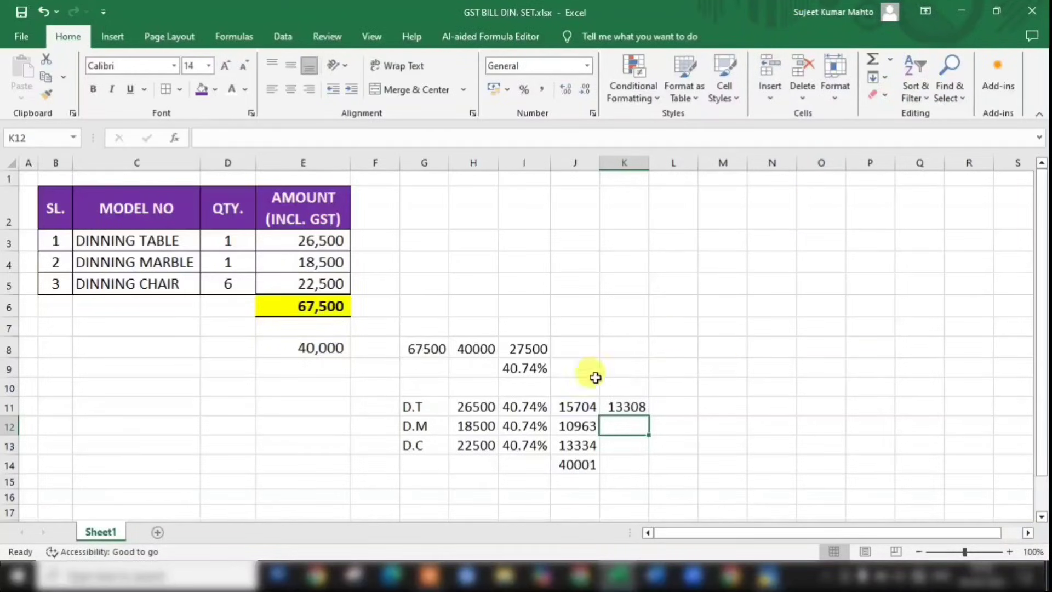
Copy the K11 price and try to enter it as the rate of DINNING TABLE - 114 in the TallyPrime voucher.
{"action": "left_click", "coordinate": [630, 407]}
{"action": "key", "text": "ctrl+c"}
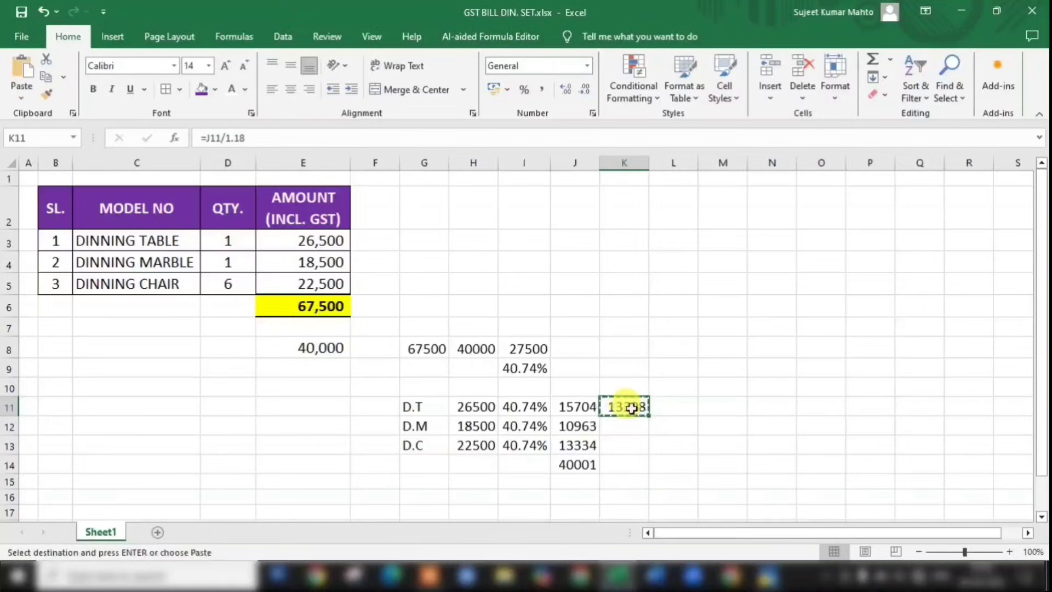
{"action": "left_click", "coordinate": [767, 575]}
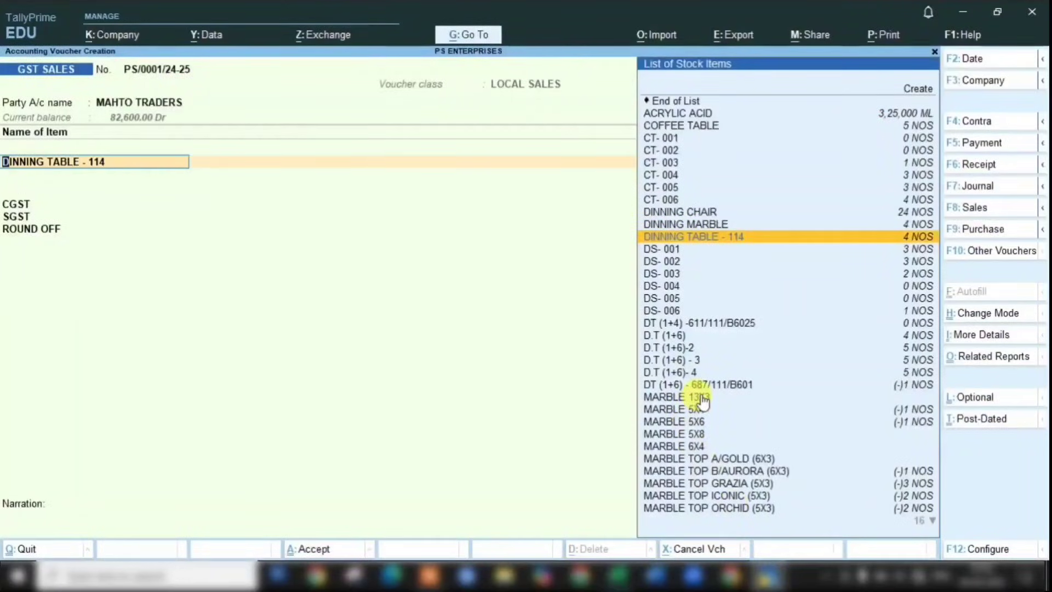
{"action": "key", "text": "Return"}
{"action": "type", "text": "1 NOS"}
{"action": "key", "text": "Return"}
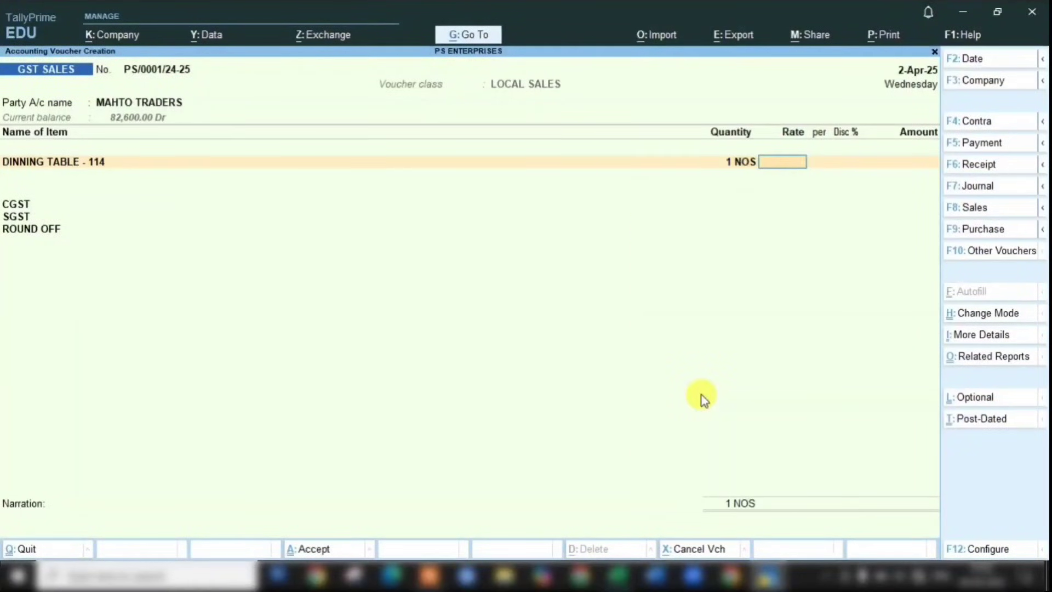
{"action": "key", "text": "ctrl+alt+v"}
{"action": "key", "text": "BackSpace"}
{"action": "key", "text": "BackSpace"}
{"action": "key", "text": "BackSpace"}
{"action": "key", "text": "BackSpace"}
{"action": "key", "text": "BackSpace"}
{"action": "key", "text": "BackSpace"}
{"action": "key", "text": "BackSpace"}
{"action": "type", "text": "30"}
Switch back to Excel and apply the comma number style to cells K11:K13.
{"action": "left_click", "coordinate": [618, 575]}
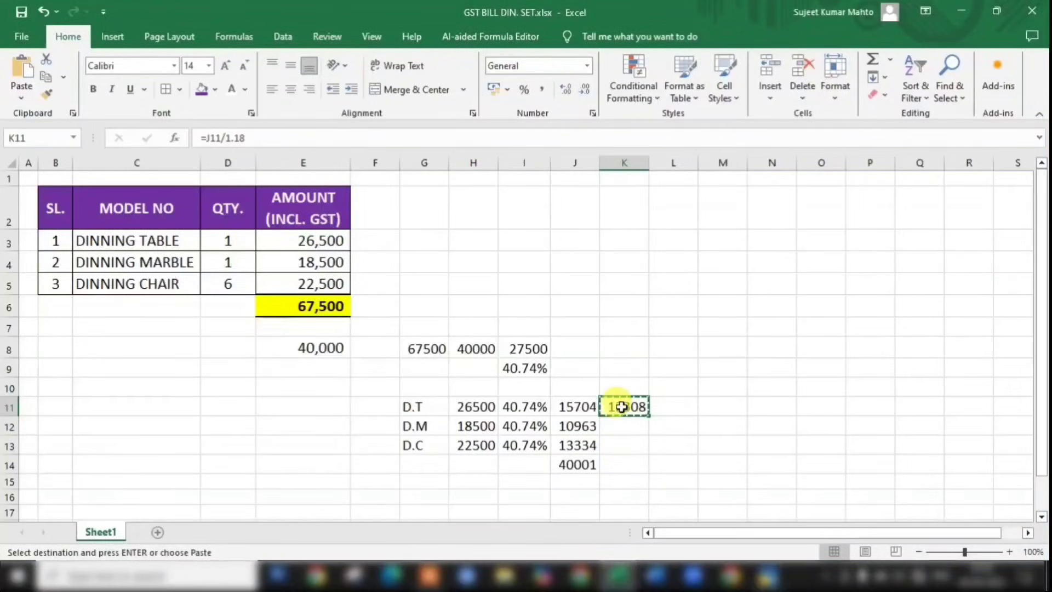
{"action": "key", "text": "Escape"}
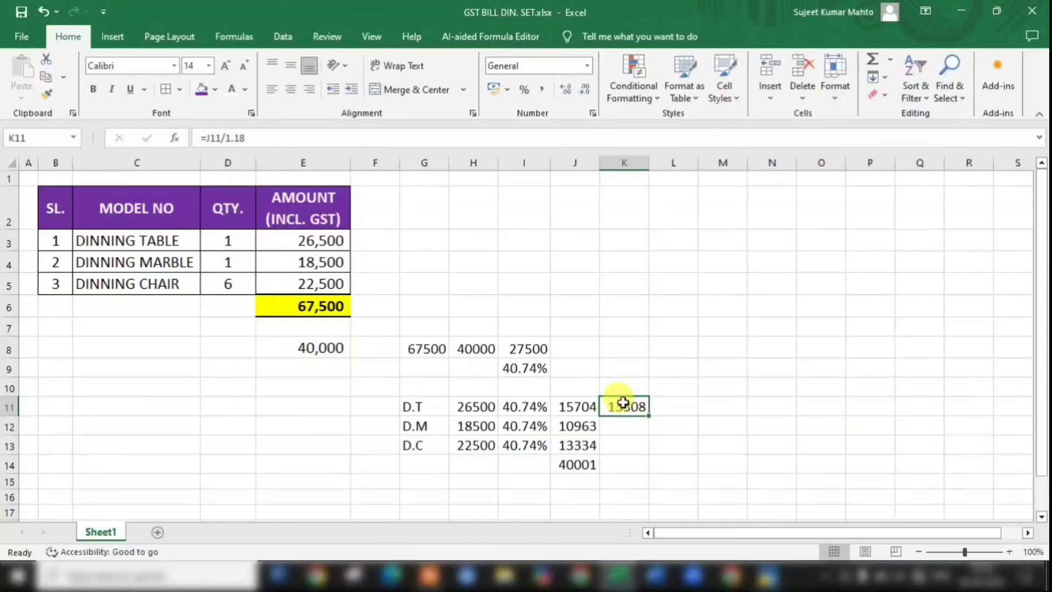
{"action": "left_click_drag", "start_coordinate": [612, 405], "coordinate": [616, 441]}
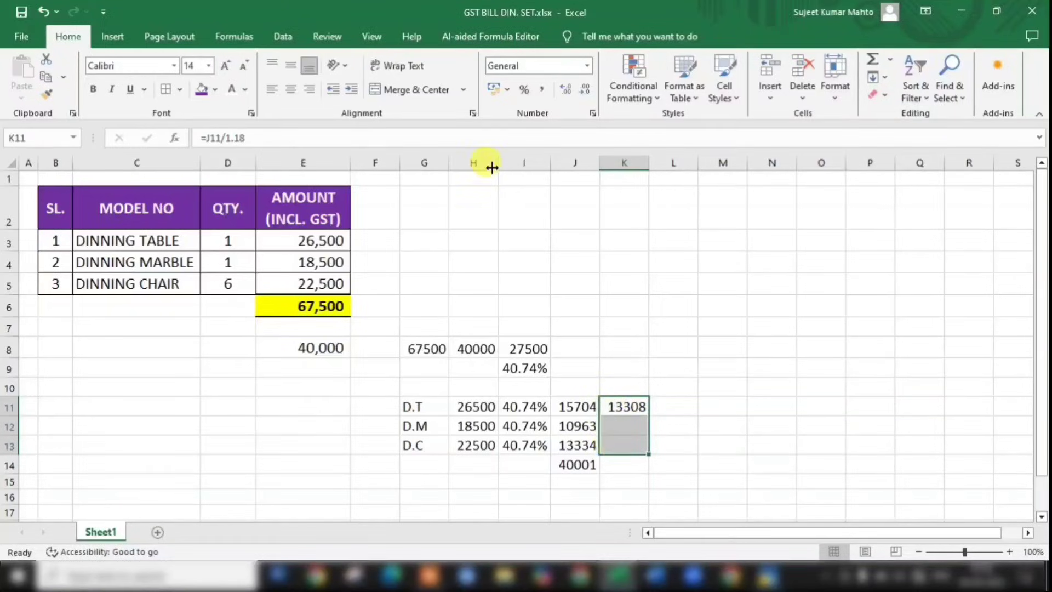
{"action": "left_click", "coordinate": [541, 89]}
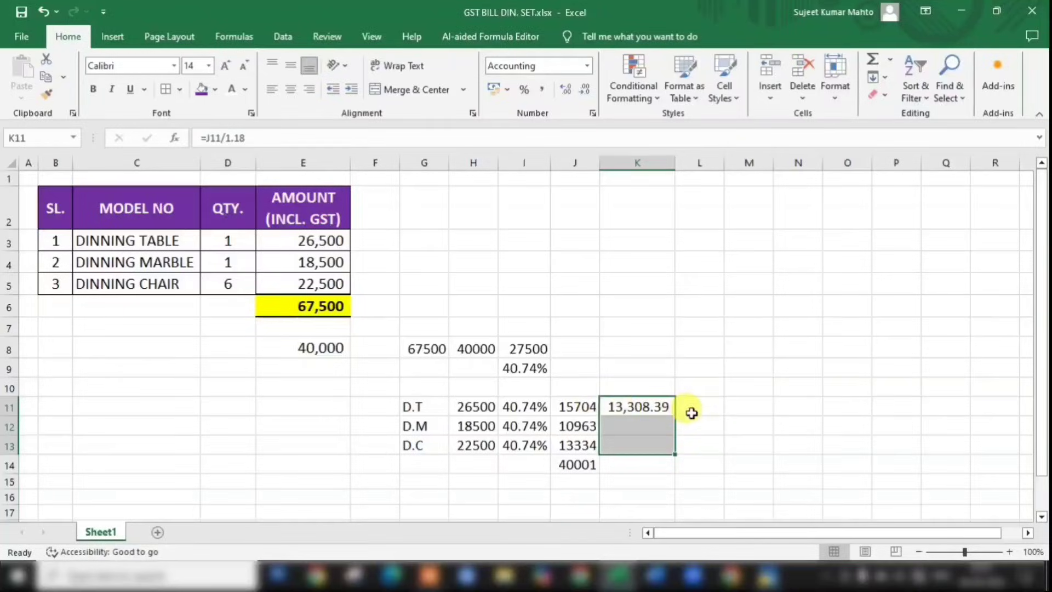
Switch to TallyPrime and enter 13308 as the rate of DINNING TABLE - 114, completing that item line.
{"action": "left_click", "coordinate": [768, 575]}
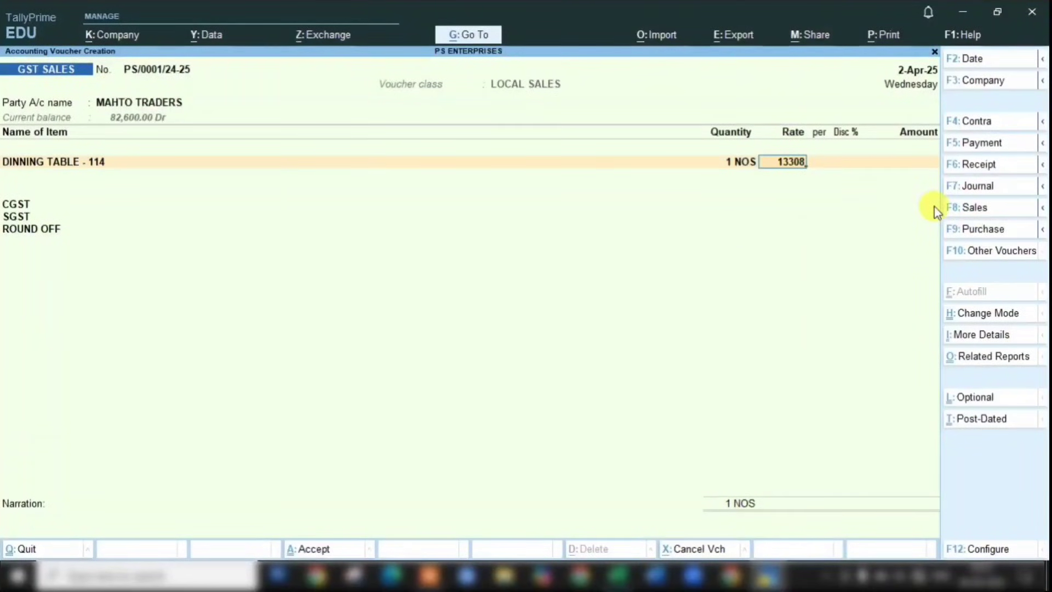
{"action": "key", "text": "Return"}
{"action": "key", "text": "Return"}
{"action": "key", "text": "Return"}
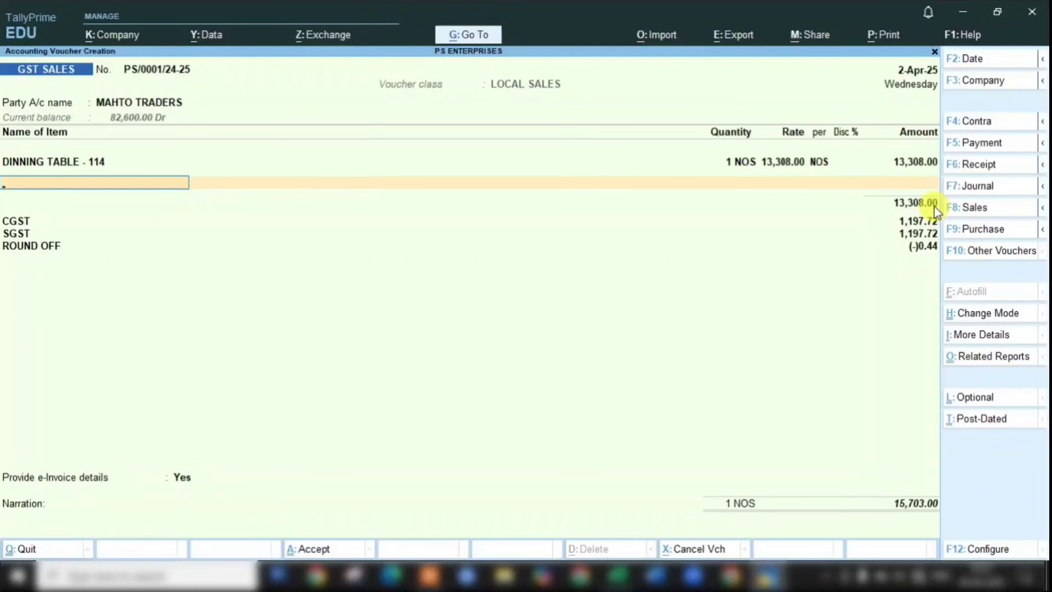
Add DINNING MARBLE as the second voucher item with a quantity of 1.
{"action": "type", "text": "DIN"}
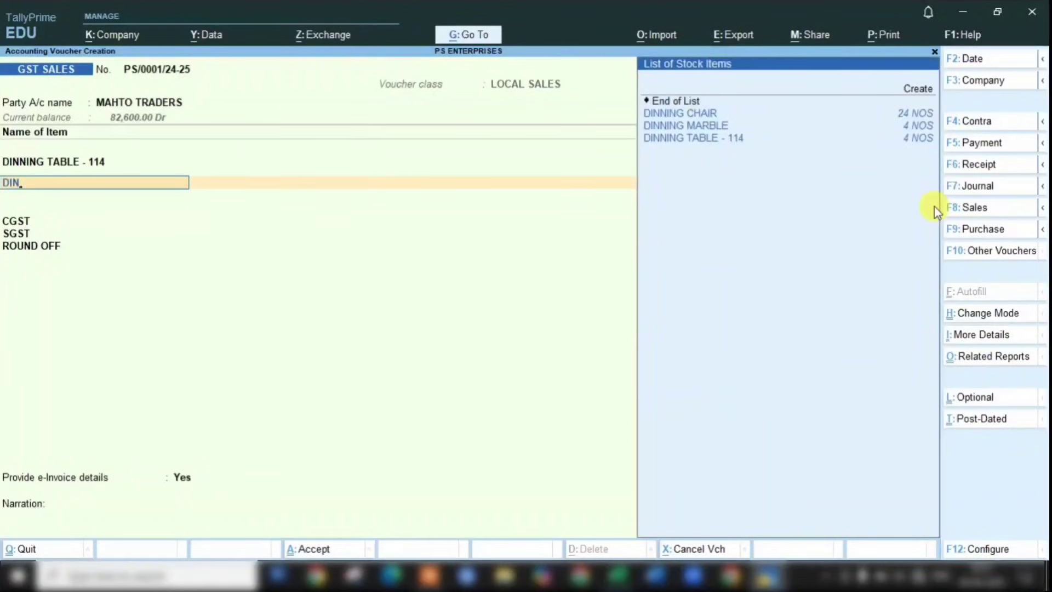
{"action": "key", "text": "Down"}
{"action": "key", "text": "Down"}
{"action": "key", "text": "Return"}
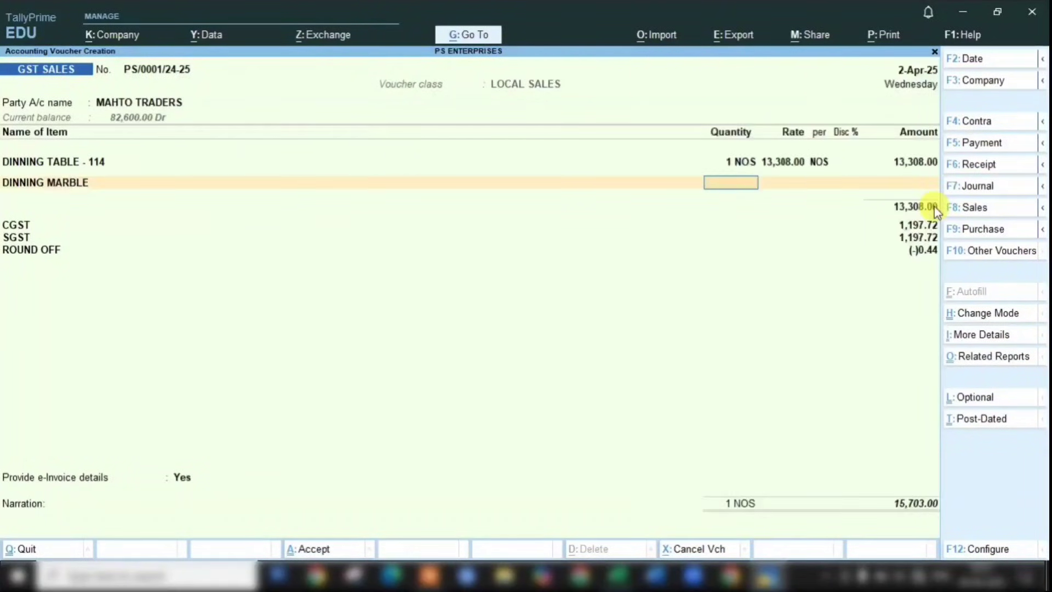
{"action": "type", "text": "1"}
{"action": "key", "text": "Return"}
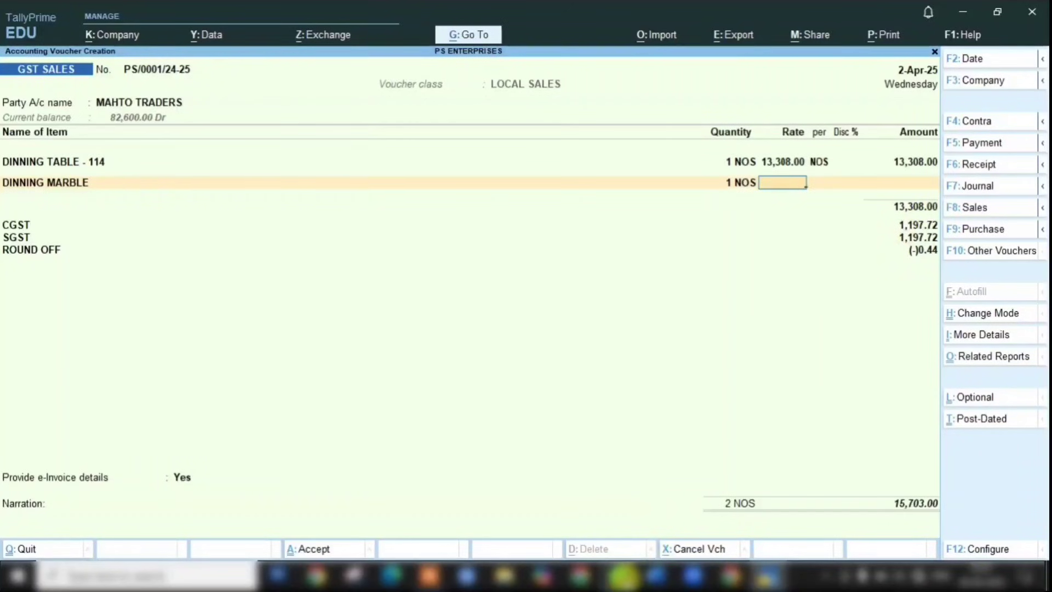
Switch to Excel and calculate the dining marble's price without GST in cell K12 with the formula =J12/1.18.
{"action": "left_click", "coordinate": [618, 576]}
{"action": "left_click", "coordinate": [585, 427]}
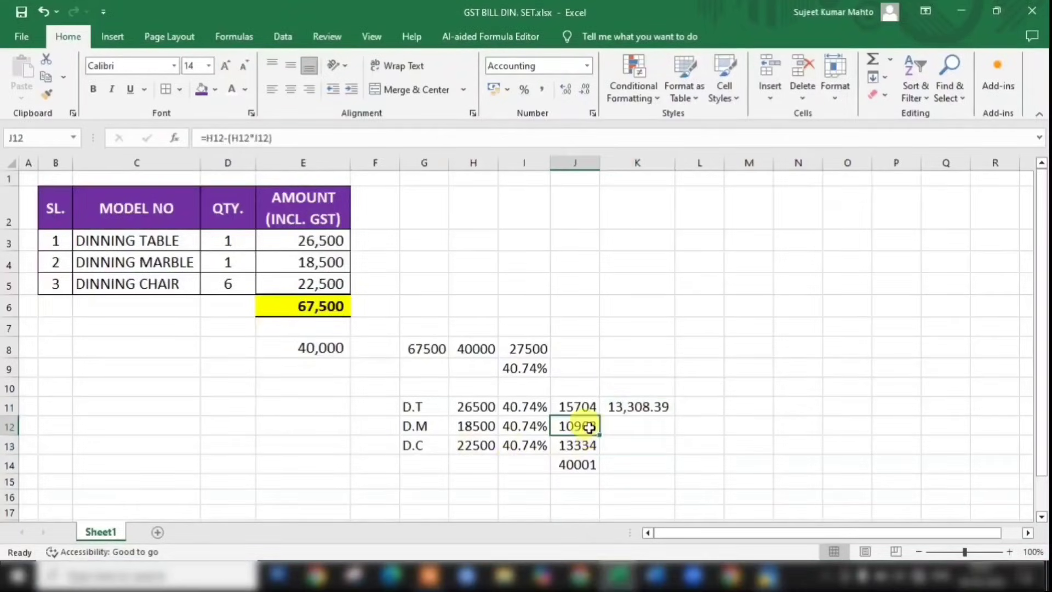
{"action": "left_click", "coordinate": [626, 427]}
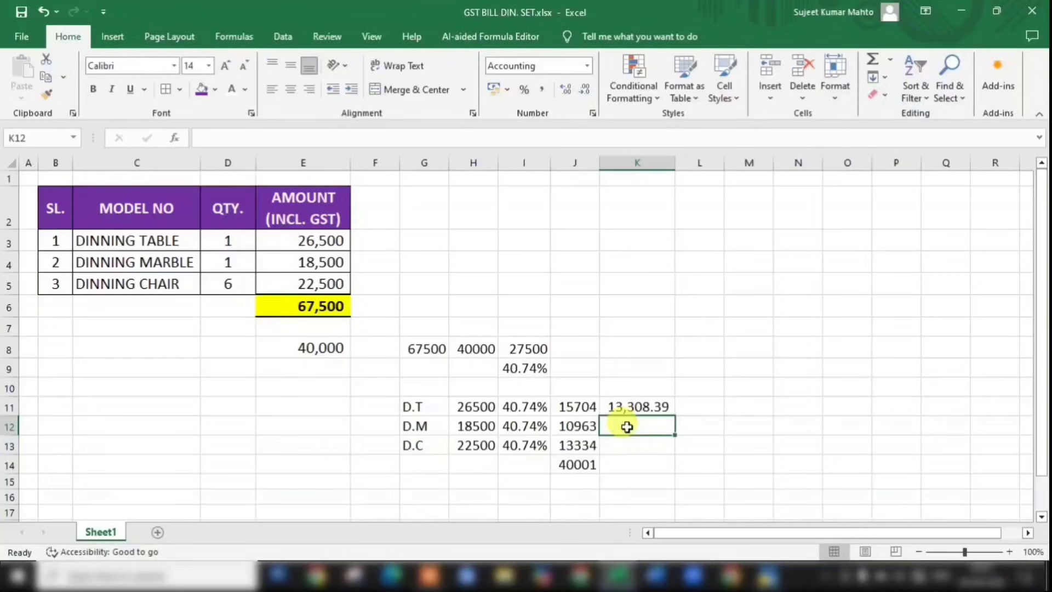
{"action": "type", "text": "="}
{"action": "key", "text": "Left"}
{"action": "type", "text": "/"}
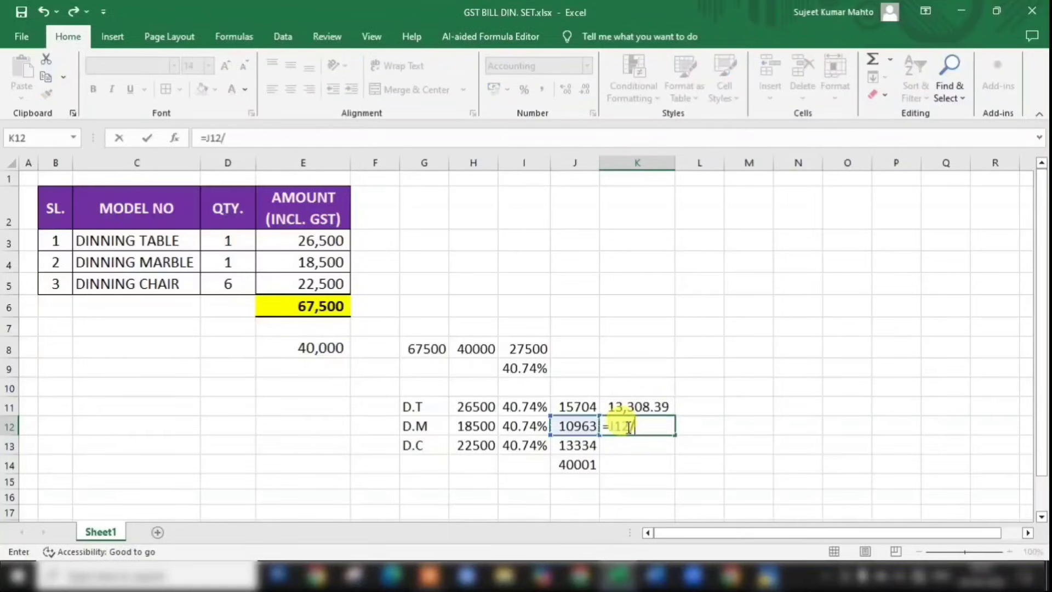
{"action": "type", "text": "1.18"}
{"action": "key", "text": "Return"}
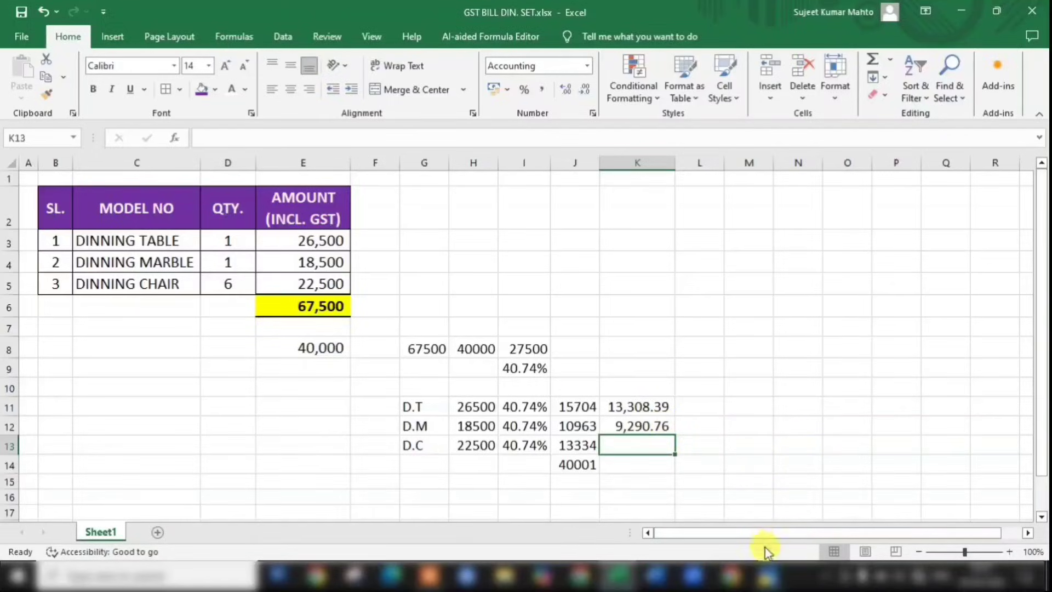
Switch to TallyPrime and enter 9291 as the rate of DINNING MARBLE, completing that item line.
{"action": "left_click", "coordinate": [794, 523]}
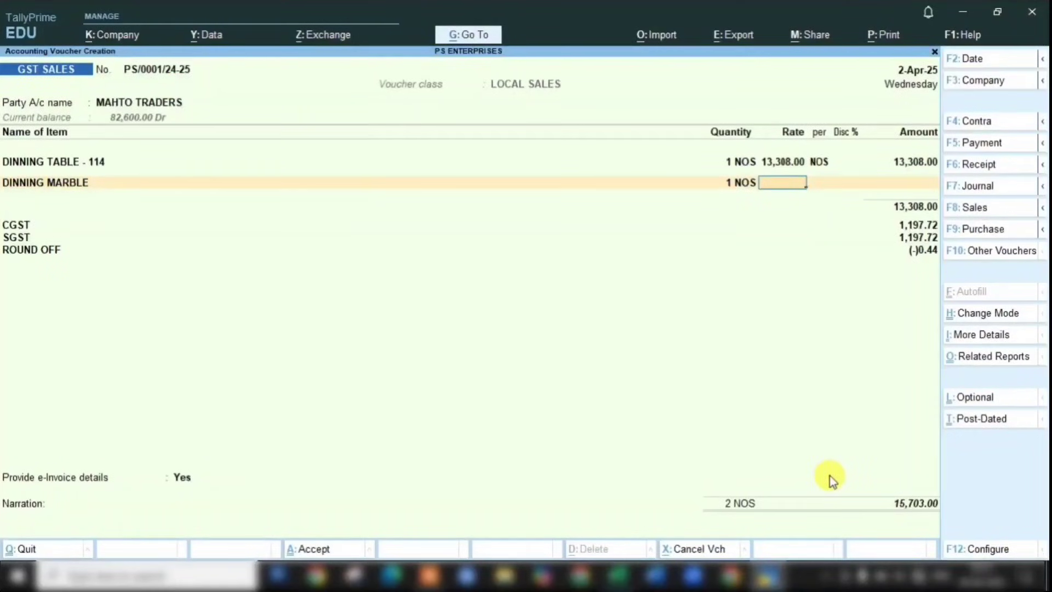
{"action": "type", "text": "91"}
{"action": "key", "text": "Return"}
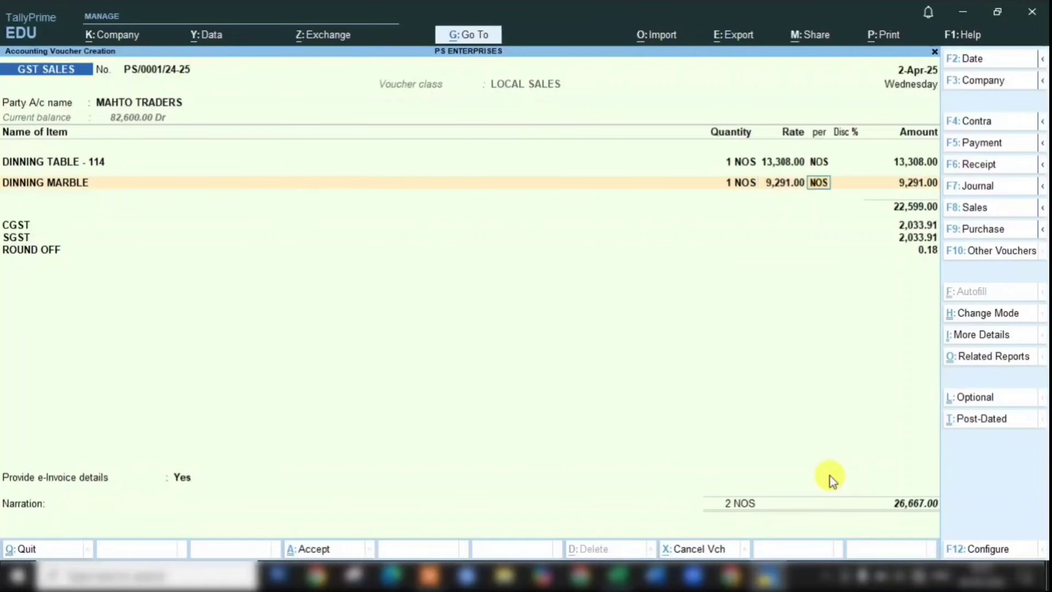
{"action": "key", "text": "Return"}
{"action": "key", "text": "Return"}
{"action": "key", "text": "Return"}
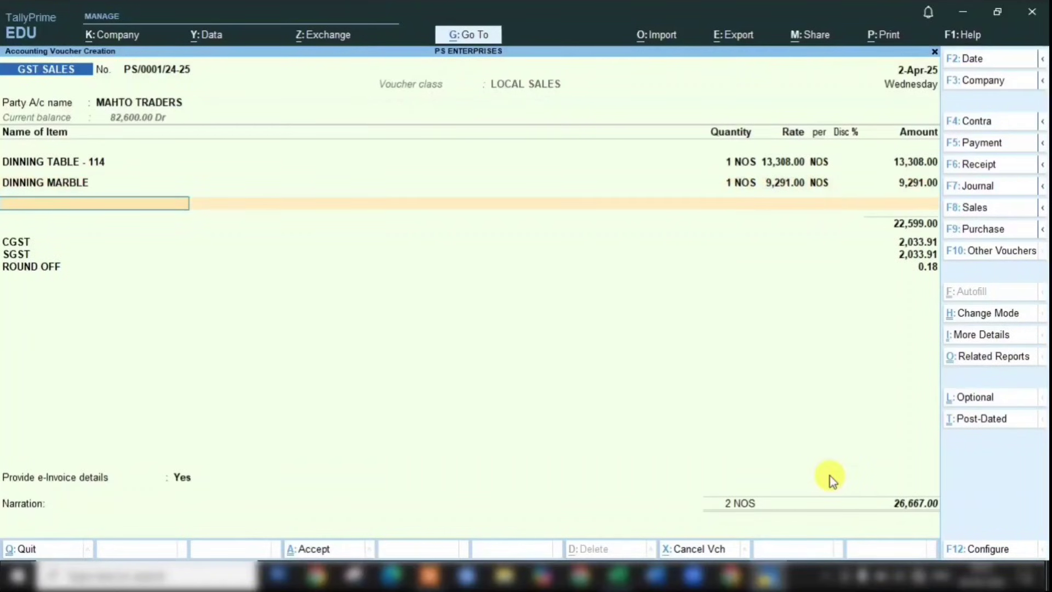
Add DINNING CHAIR as the third voucher item with a quantity of 6.
{"action": "type", "text": "DIN"}
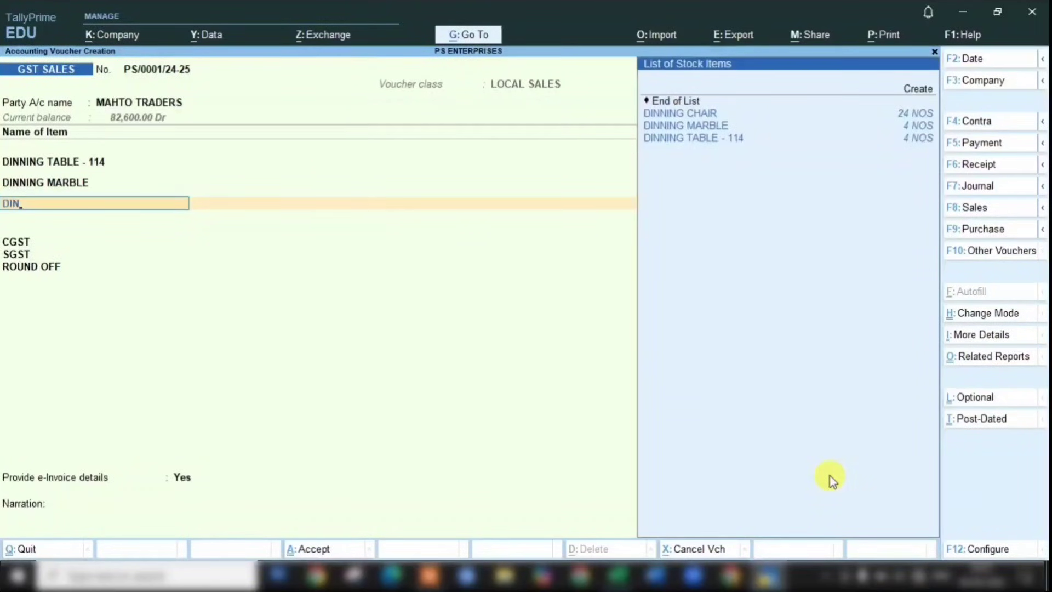
{"action": "key", "text": "Down"}
{"action": "key", "text": "Return"}
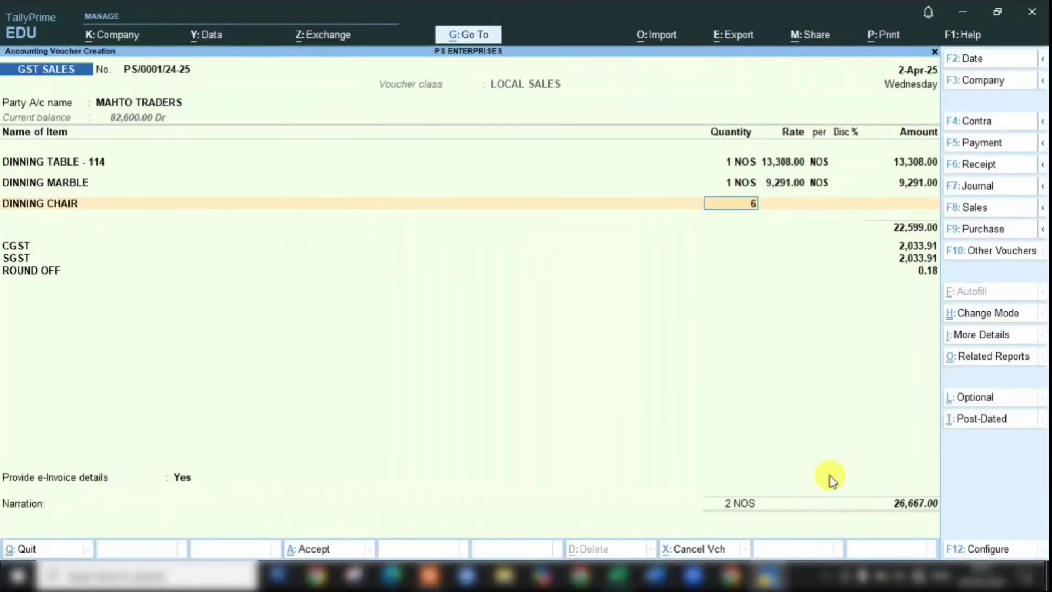
{"action": "key", "text": "Return"}
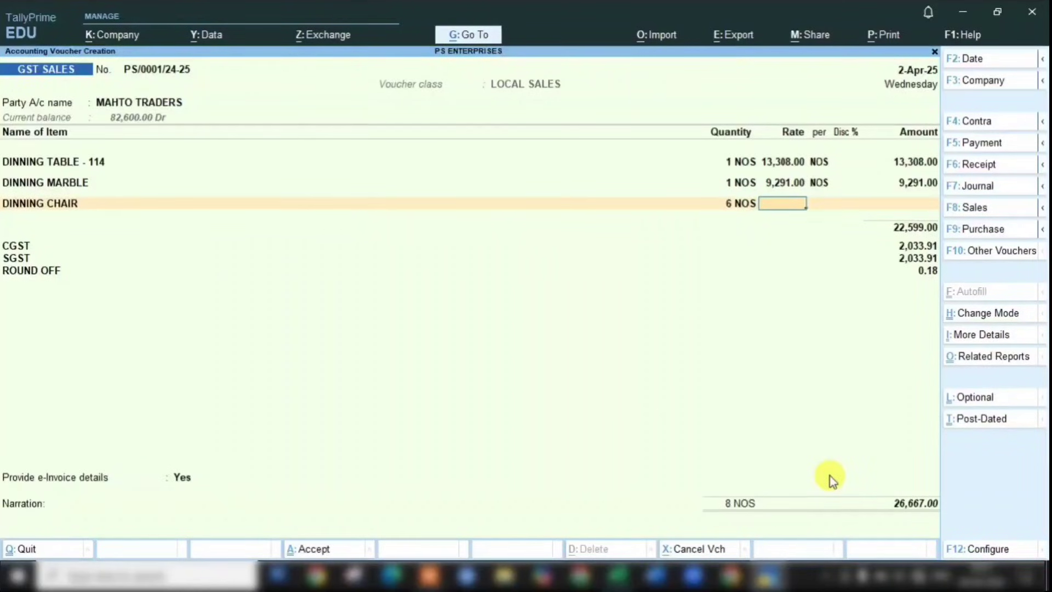
Switch to Excel and calculate the discounted price per chair in cell L13 with the formula =J13/6.
{"action": "left_click", "coordinate": [619, 575]}
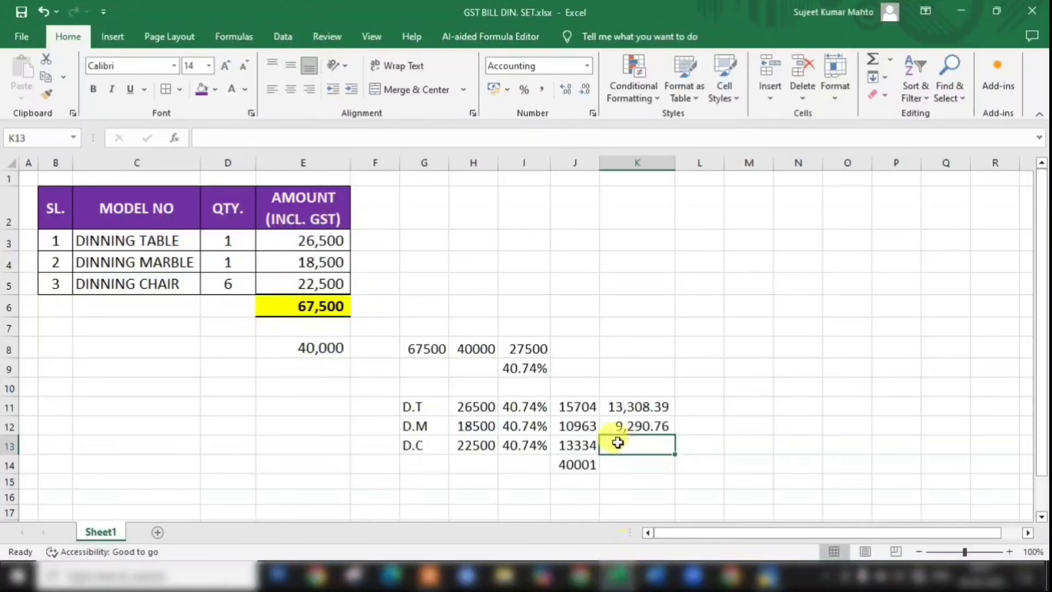
{"action": "left_click", "coordinate": [576, 445]}
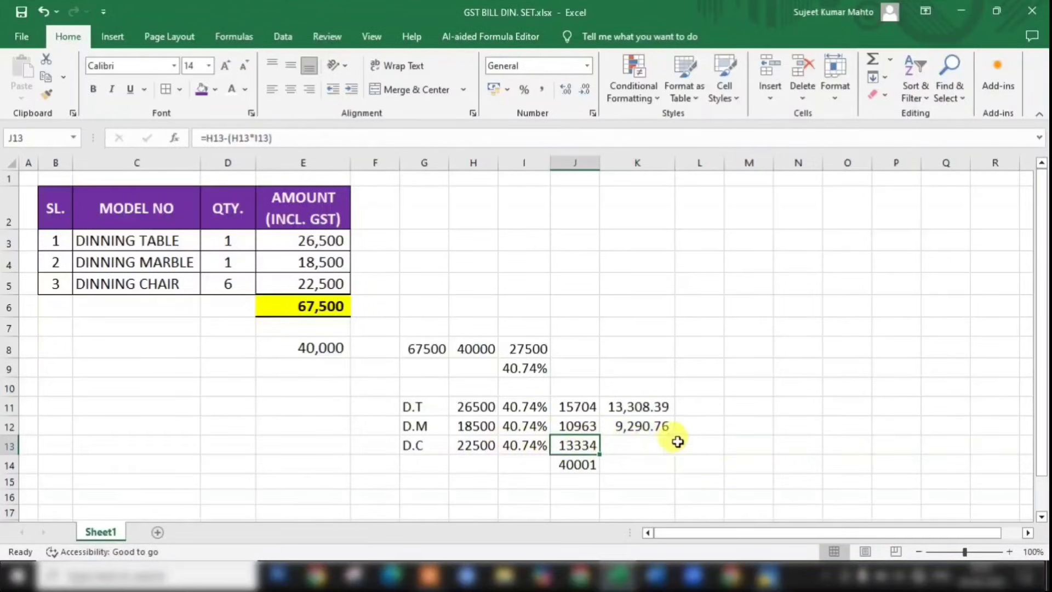
{"action": "left_click", "coordinate": [699, 442]}
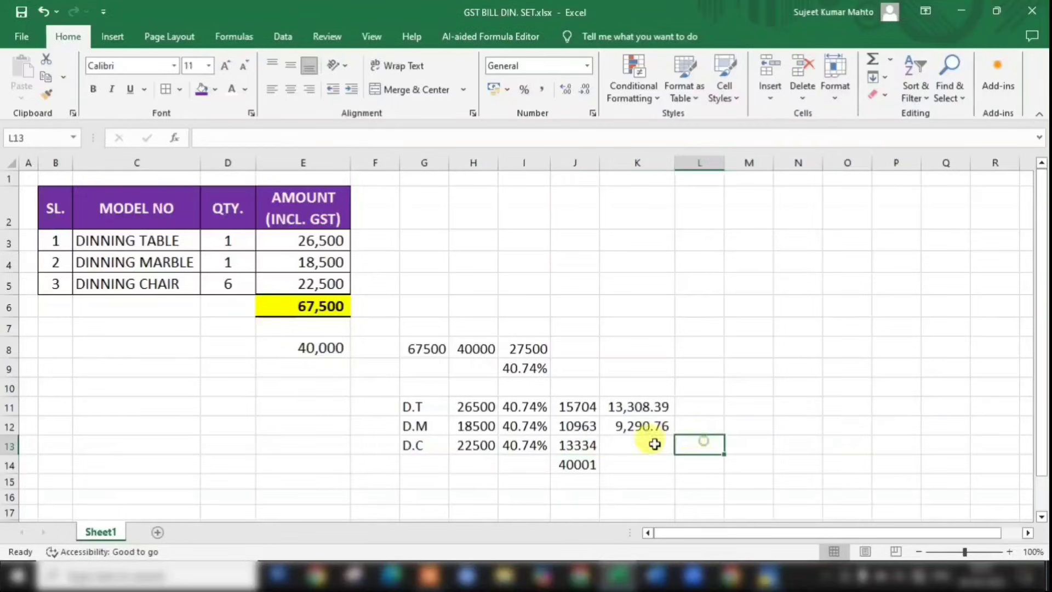
{"action": "type", "text": "="}
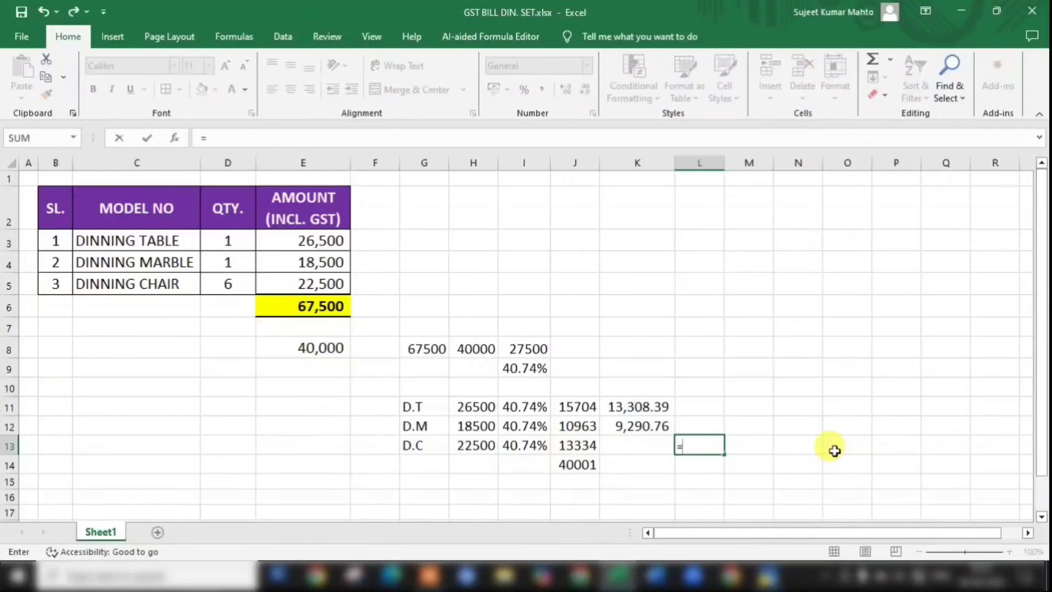
{"action": "key", "text": "Left"}
{"action": "key", "text": "Left"}
{"action": "type", "text": "/"}
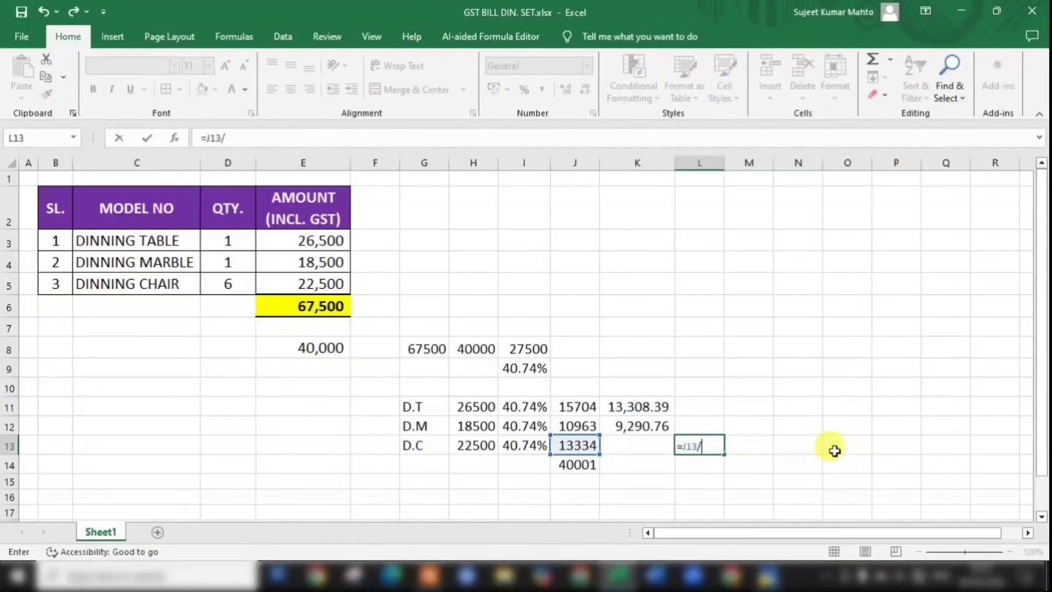
{"action": "type", "text": "6"}
{"action": "key", "text": "Return"}
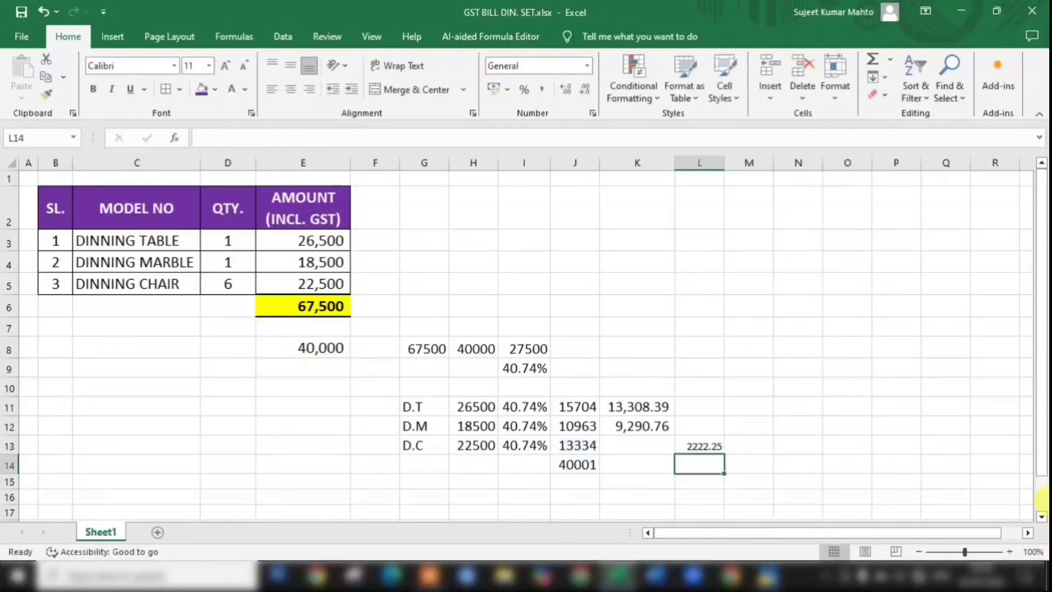
Format cell L13 with font size 14 and two decimal places.
{"action": "left_click", "coordinate": [707, 445]}
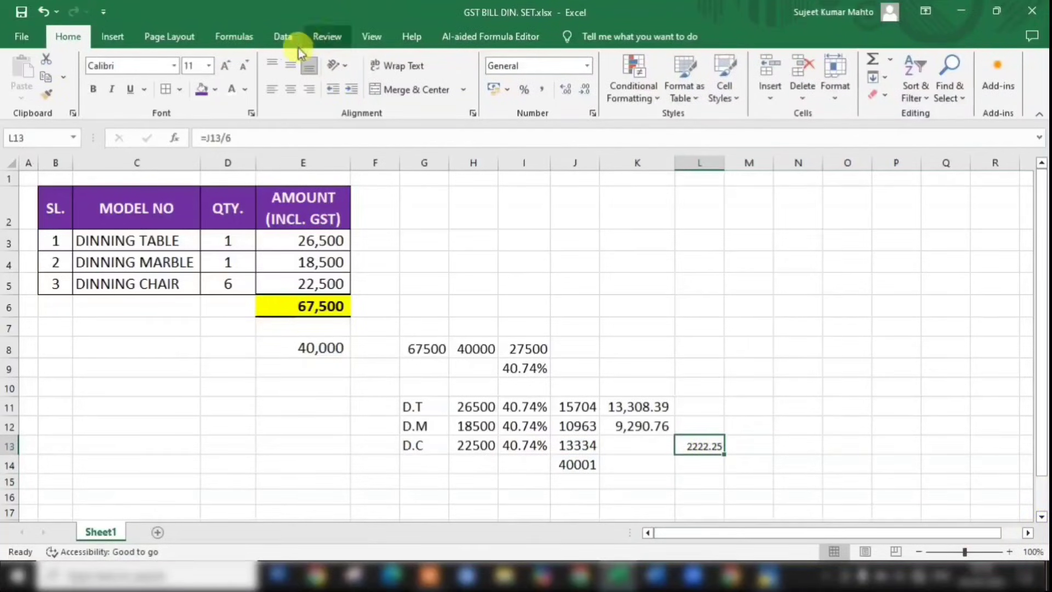
{"action": "left_click", "coordinate": [227, 66]}
{"action": "left_click", "coordinate": [227, 66]}
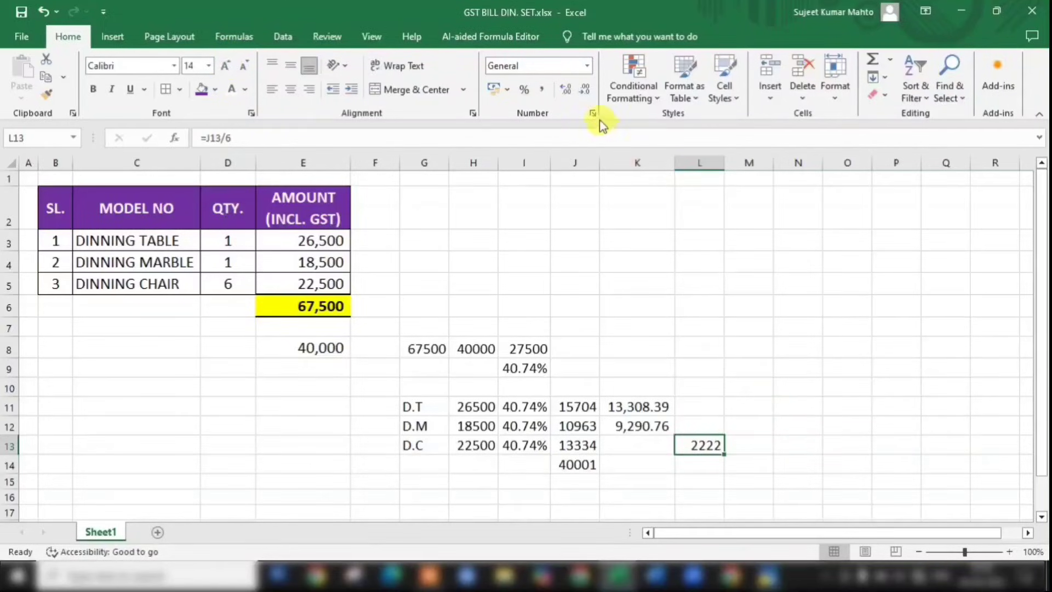
{"action": "left_click", "coordinate": [560, 90]}
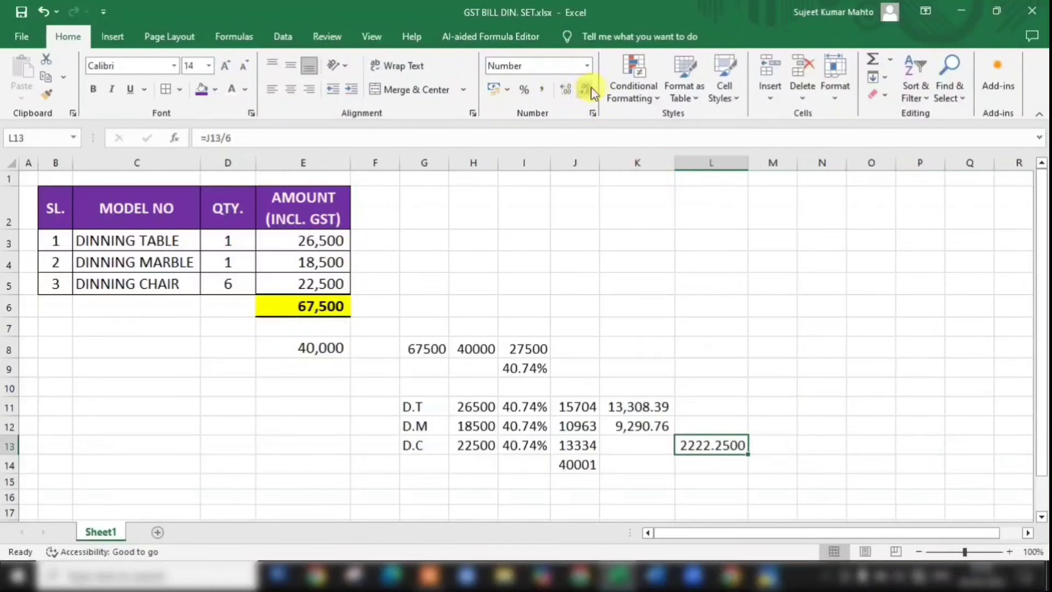
{"action": "left_click", "coordinate": [586, 91]}
{"action": "left_click", "coordinate": [585, 90]}
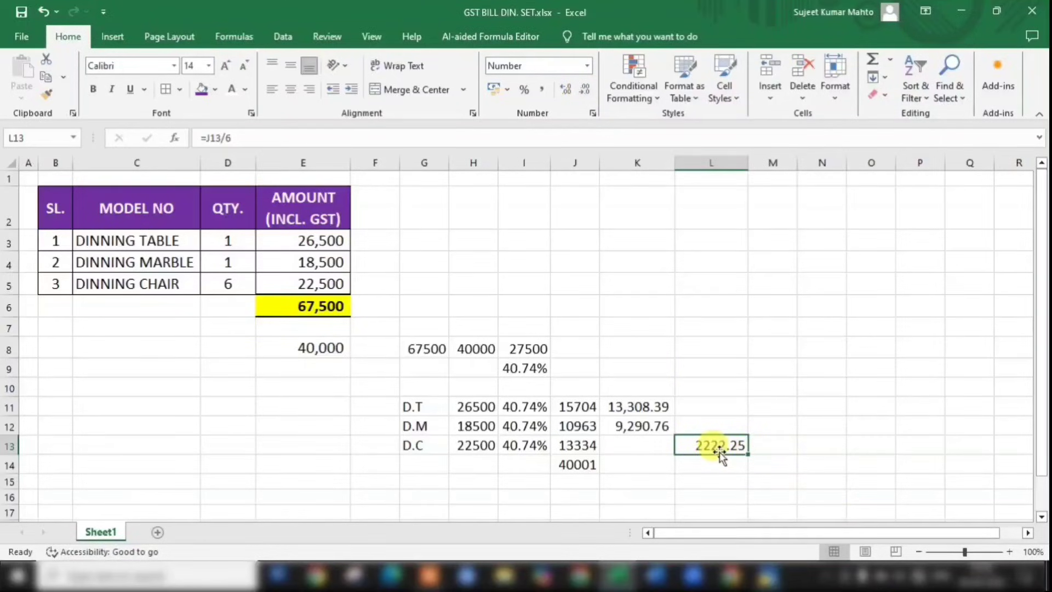
Calculate the per-chair price without GST in cell K13 with the formula =L13/1.18.
{"action": "left_click", "coordinate": [772, 444]}
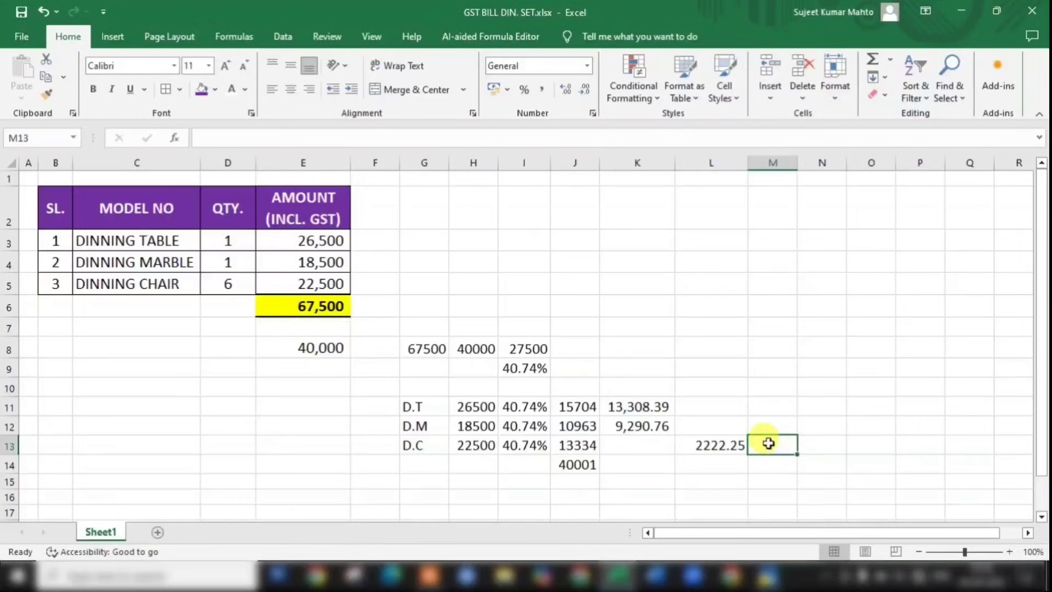
{"action": "left_click", "coordinate": [661, 442]}
{"action": "type", "text": "="}
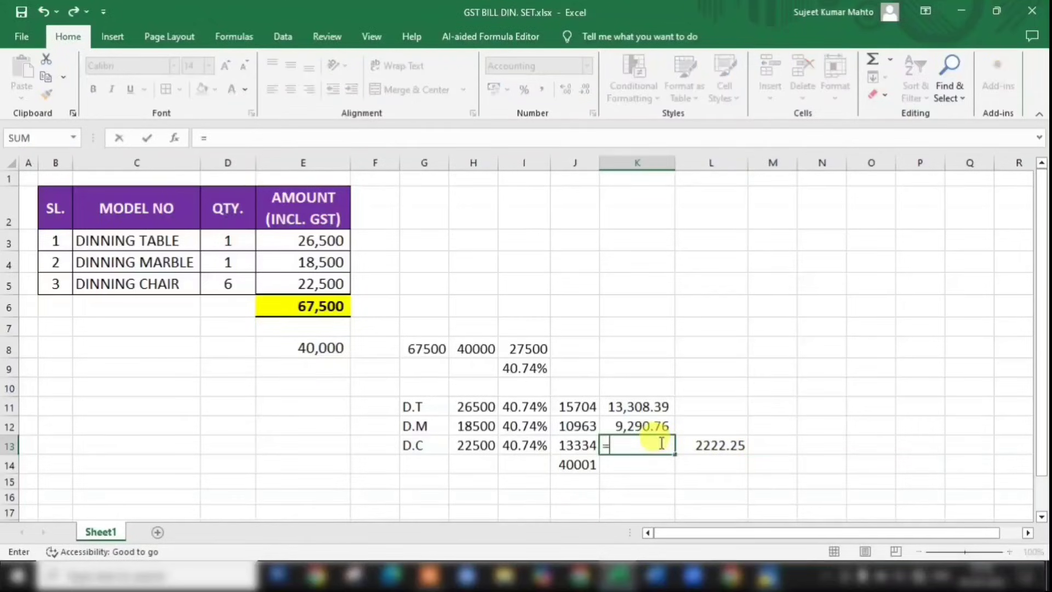
{"action": "left_click", "coordinate": [712, 445]}
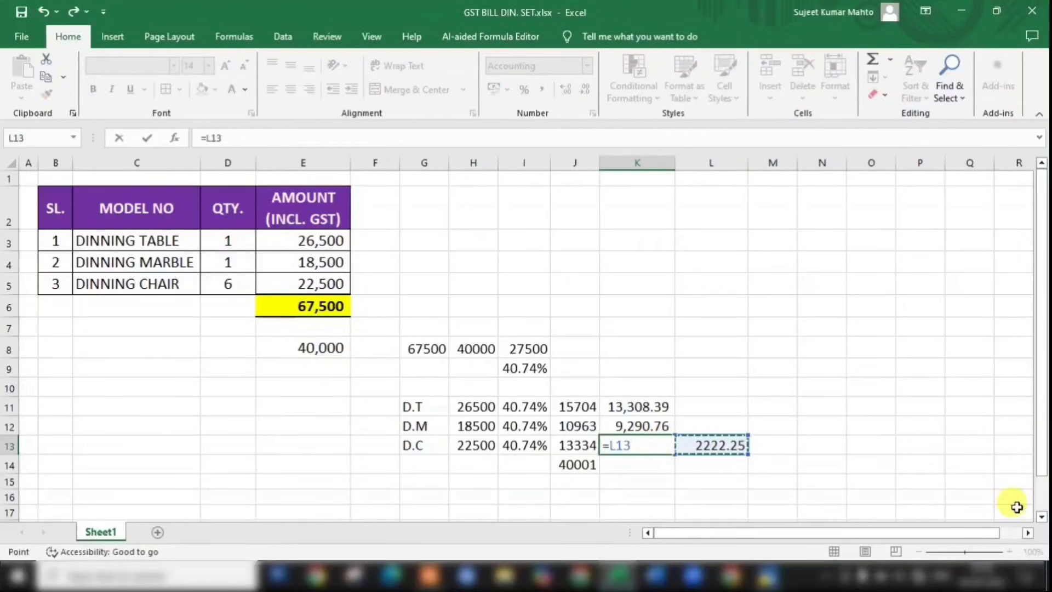
{"action": "type", "text": "/1.18"}
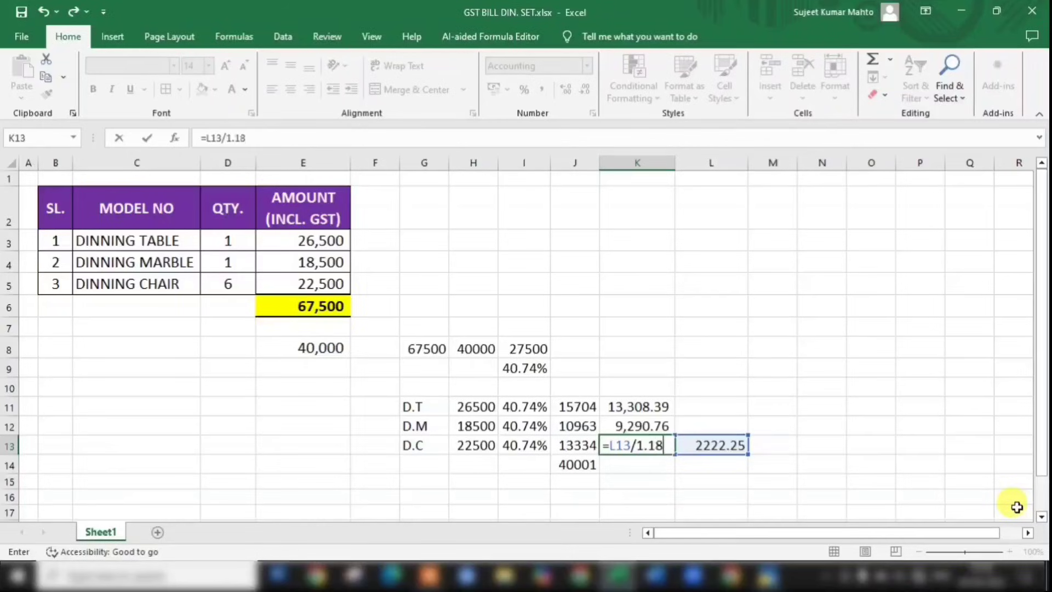
{"action": "key", "text": "Return"}
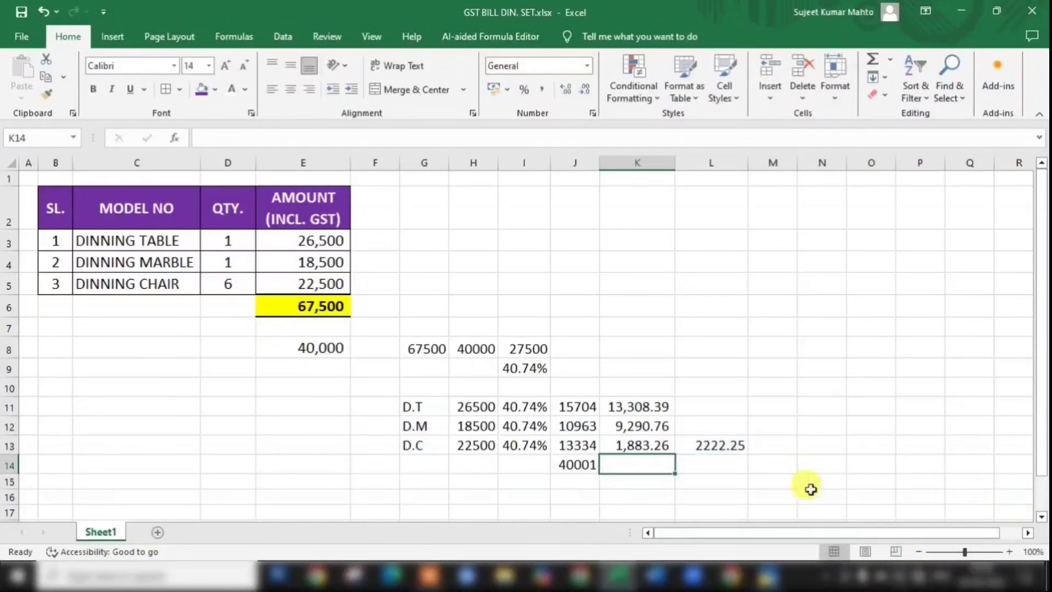
Check the chair price in K13, switch to TallyPrime and enter 1883 as the rate of DINNING CHAIR, completing that item line.
{"action": "left_click", "coordinate": [636, 444]}
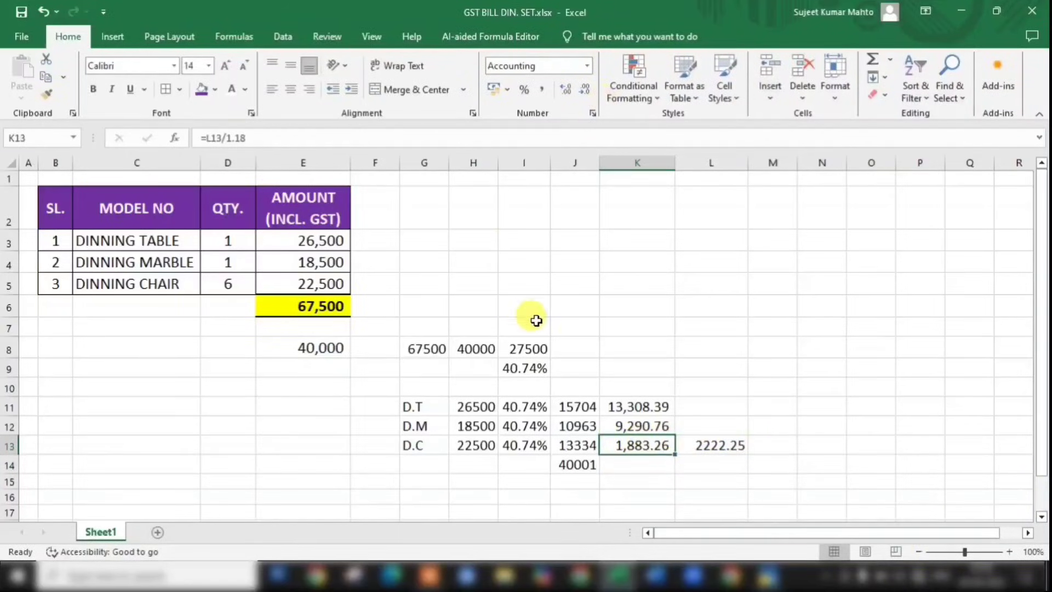
{"action": "left_click", "coordinate": [769, 576]}
{"action": "type", "text": "188"}
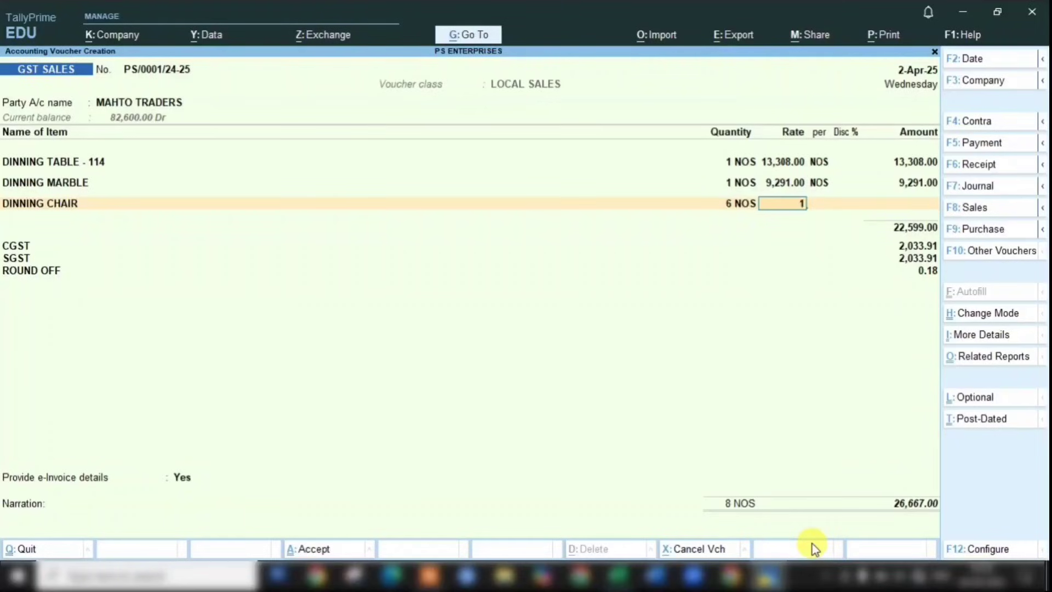
{"action": "key", "text": "Return"}
{"action": "key", "text": "Return"}
{"action": "key", "text": "Return"}
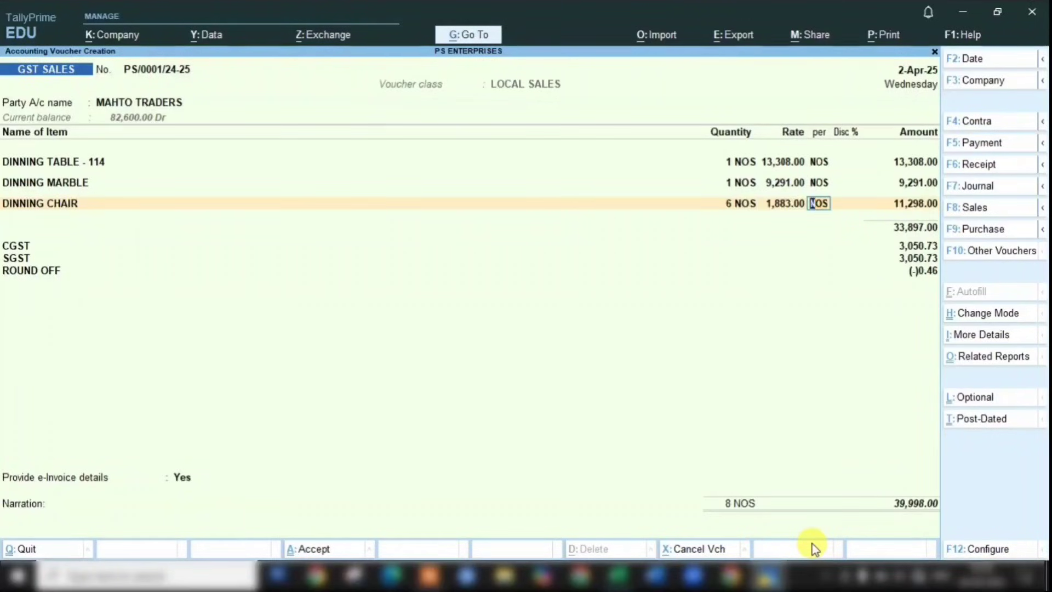
{"action": "key", "text": "Return"}
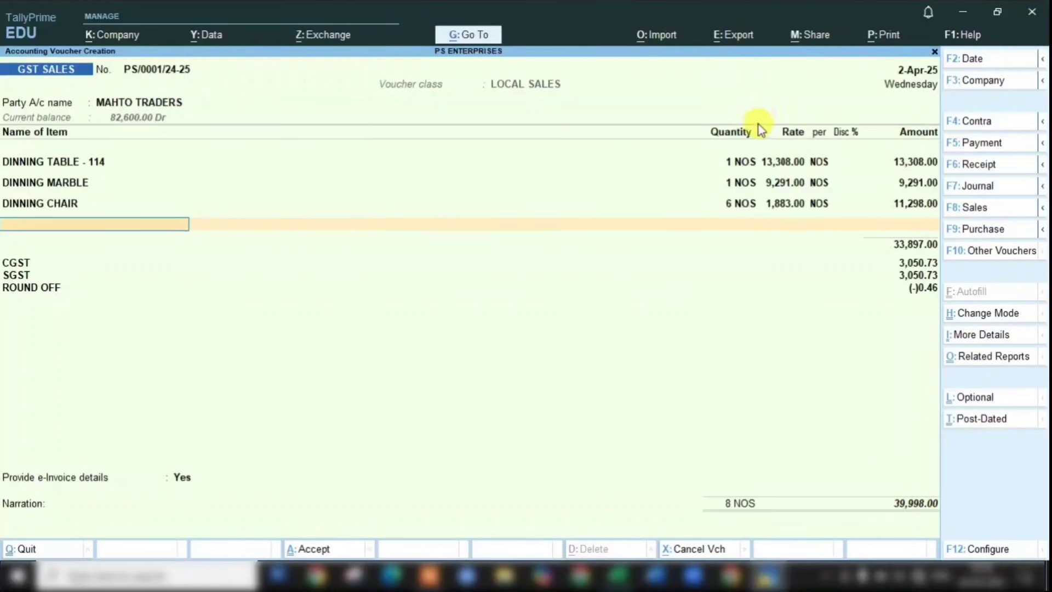
Reopen the DINNING CHAIR line in the sales voucher and change its amount to 11,299.
{"action": "left_click", "coordinate": [51, 202]}
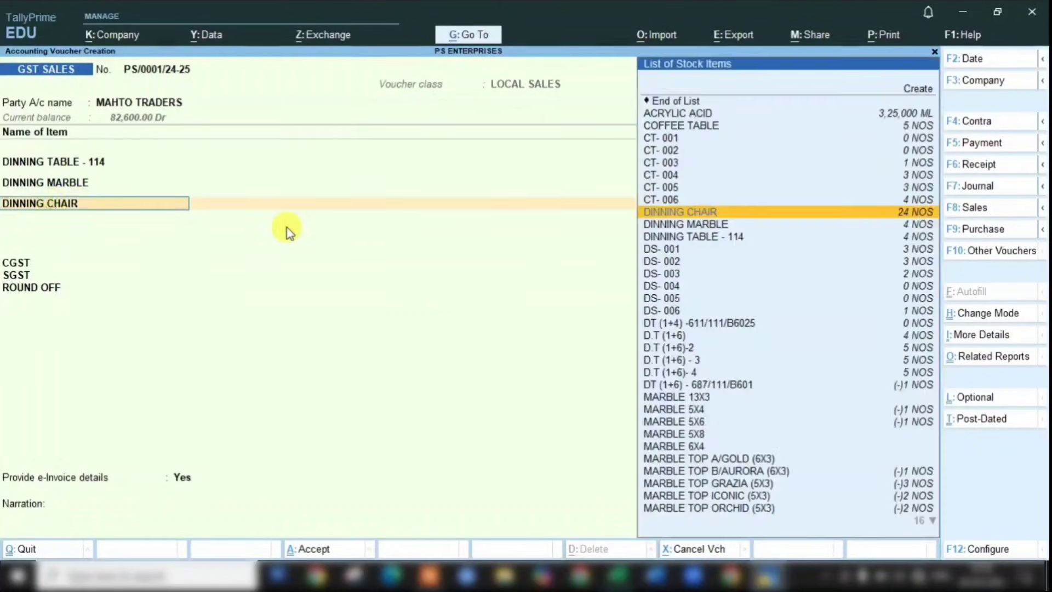
{"action": "key", "text": "Return"}
{"action": "key", "text": "Return"}
{"action": "key", "text": "Return"}
{"action": "key", "text": "Return"}
{"action": "key", "text": "Return"}
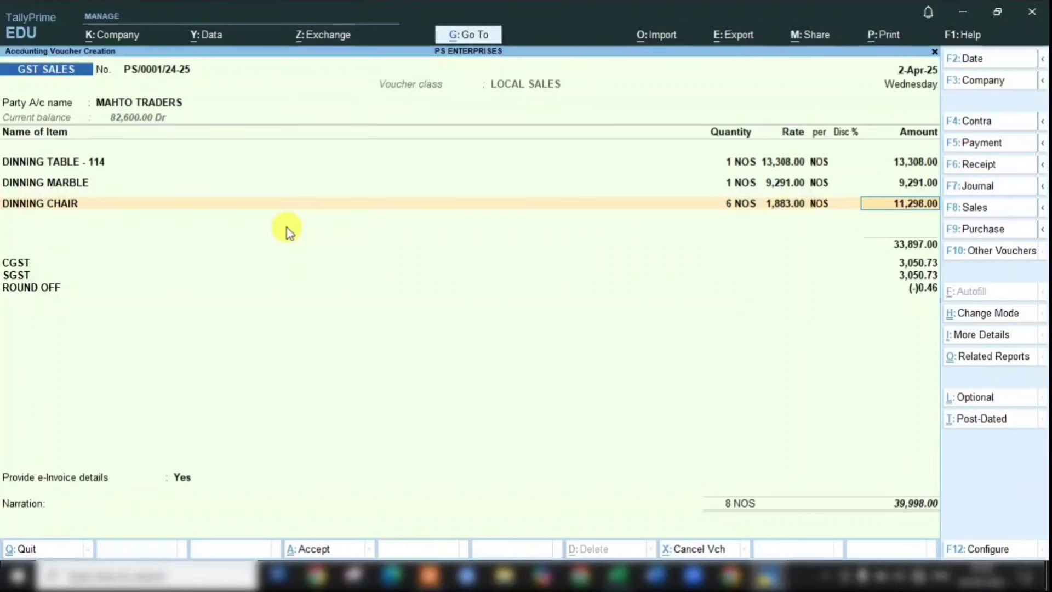
{"action": "type", "text": "11,299"}
{"action": "key", "text": "Return"}
End the voucher's item list and set Provide e-Invoice details to No.
{"action": "key", "text": "Return"}
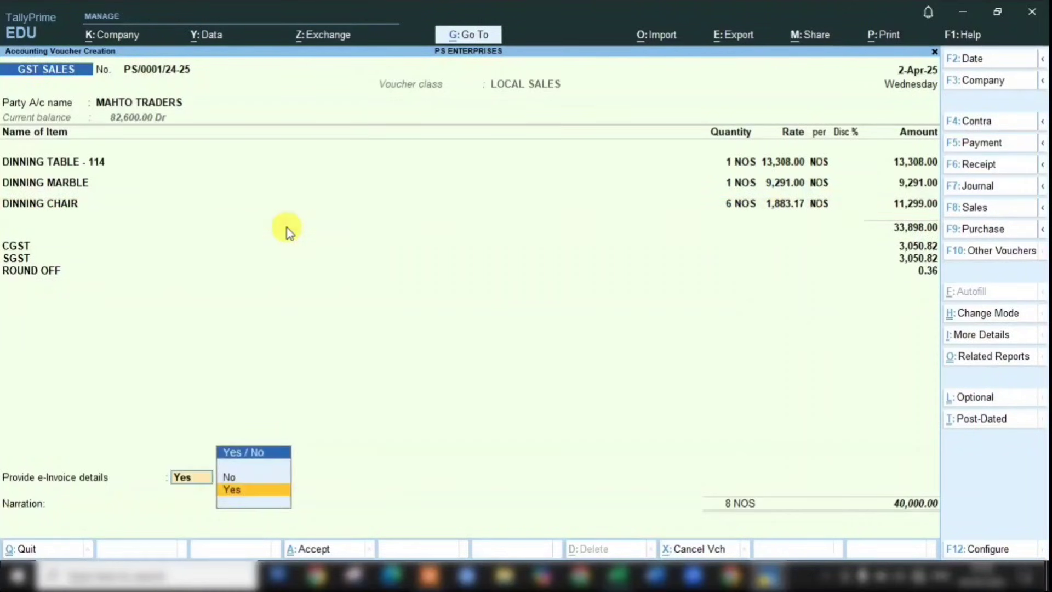
{"action": "key", "text": "Up"}
{"action": "key", "text": "Return"}
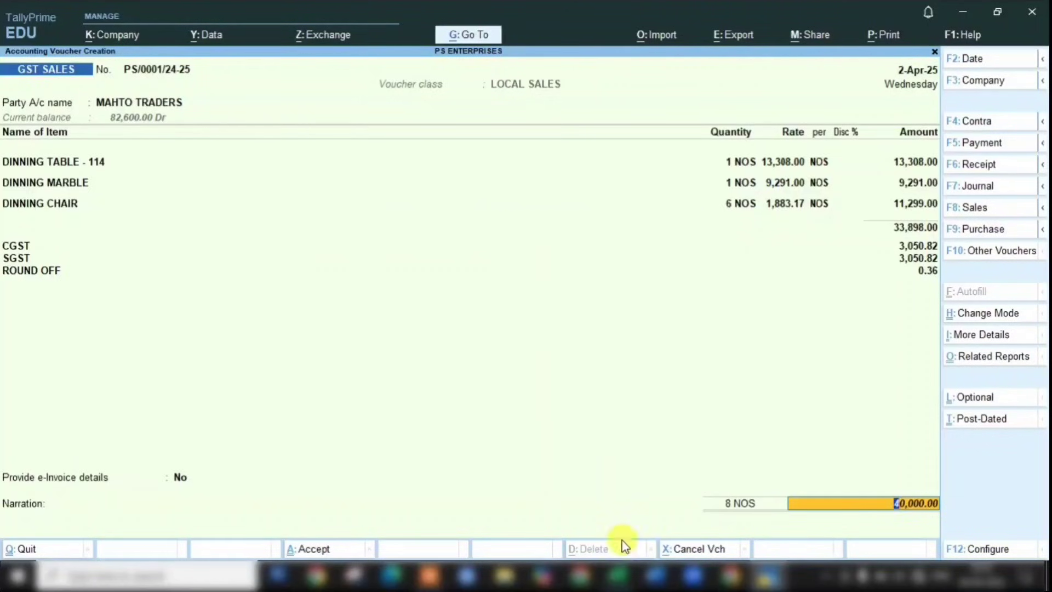
Switch to Excel and compare the original GST-inclusive total in E6 with the agreed bill amount in E8.
{"action": "left_click", "coordinate": [619, 575]}
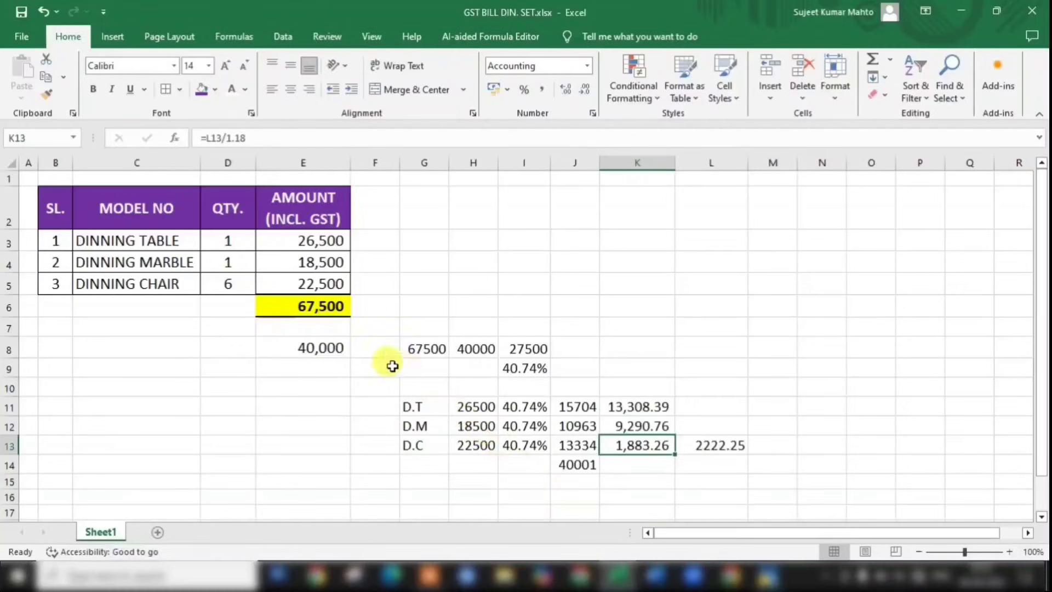
{"action": "left_click", "coordinate": [297, 351]}
{"action": "left_click", "coordinate": [330, 305]}
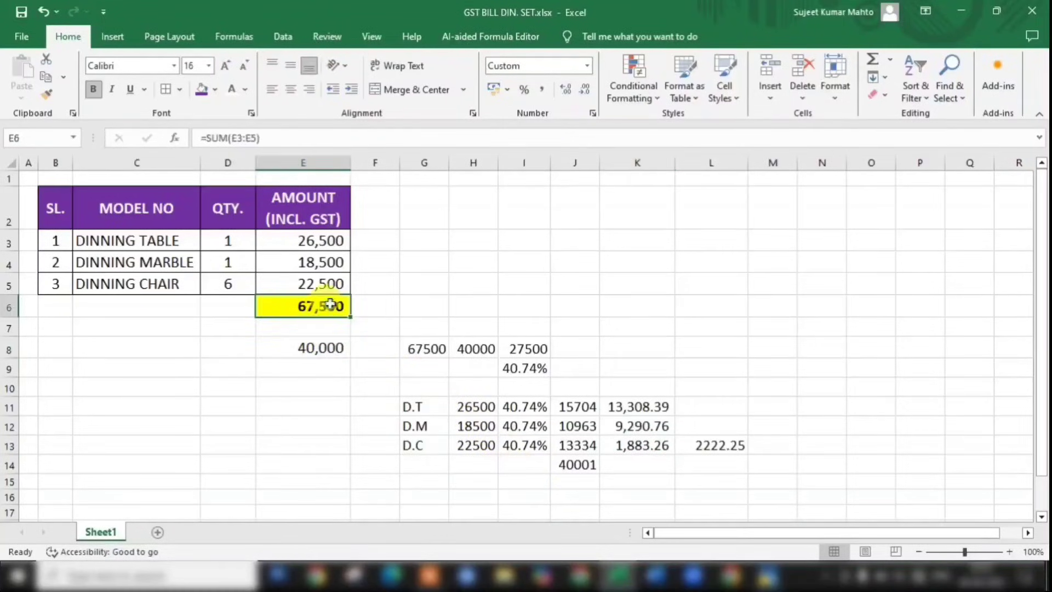
{"action": "left_click", "coordinate": [280, 348]}
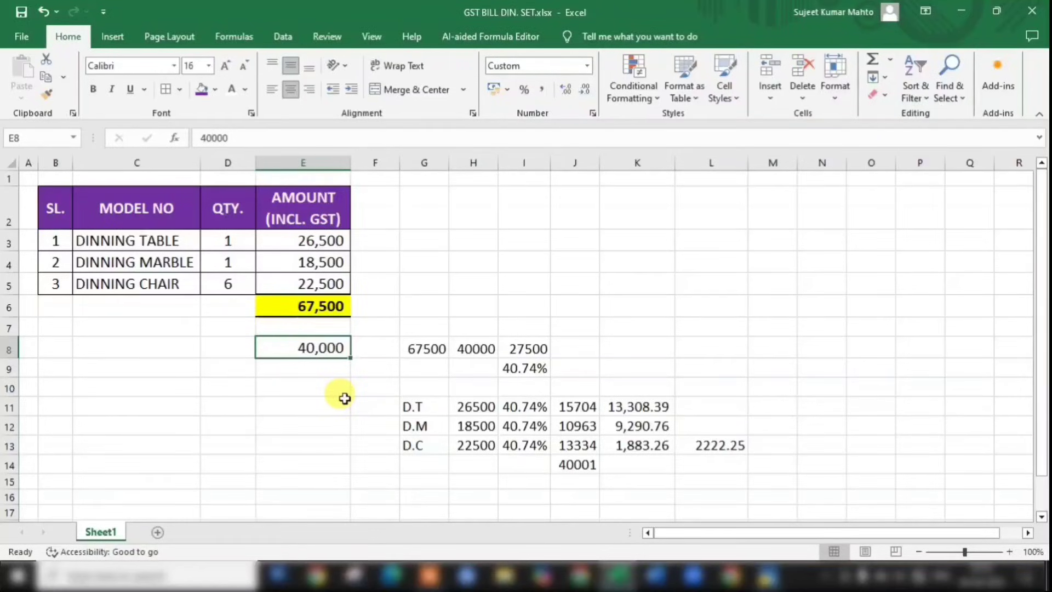
{"action": "scroll", "coordinate": [592, 373], "scroll_direction": "down", "scroll_amount": 1}
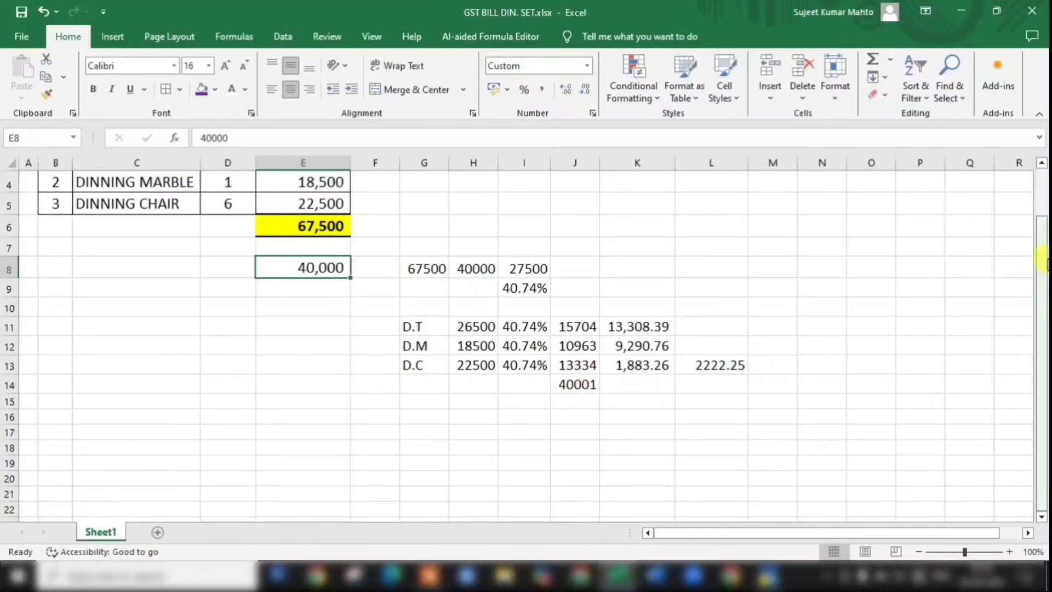
{"action": "left_click_drag", "start_coordinate": [1044, 263], "coordinate": [1045, 202]}
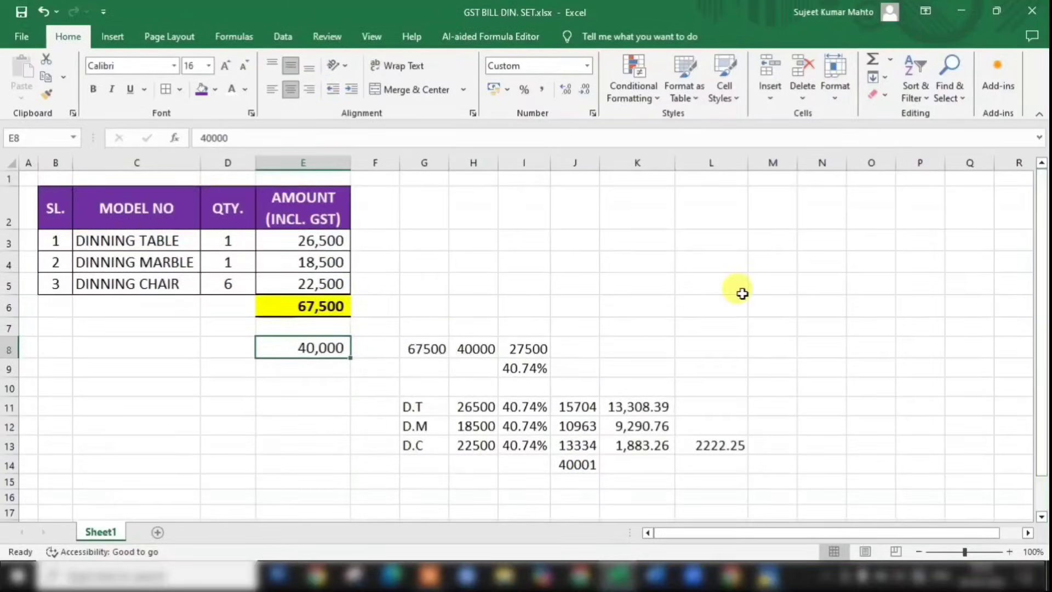